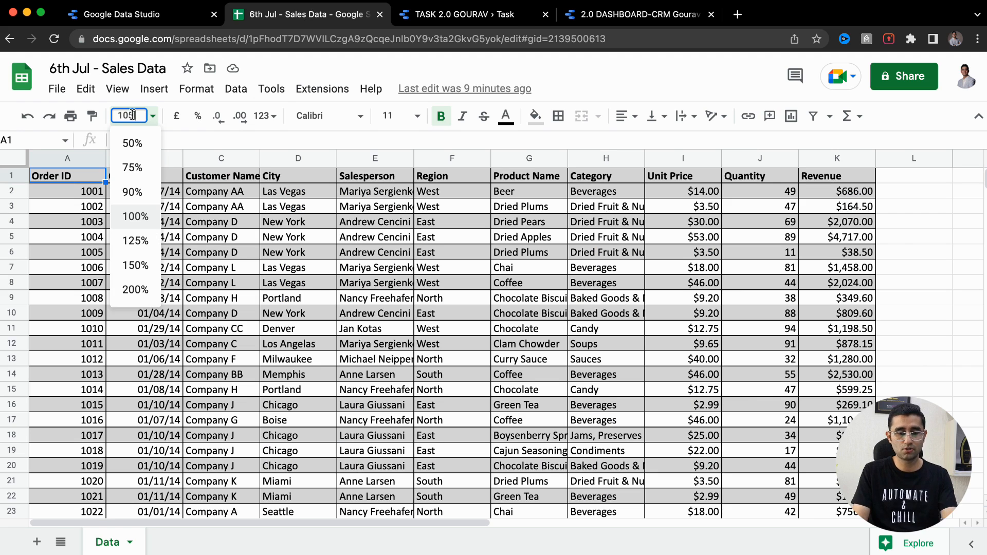
Step: Set the sheet zoom to 105% and review the sales data columns from Order ID through Revenue
{"action": "key", "text": "Return"}
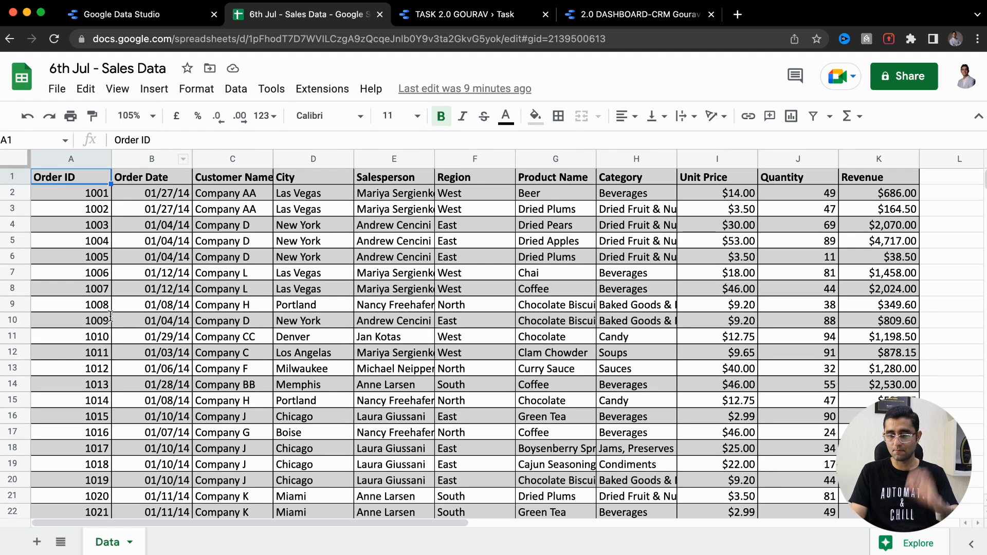
{"action": "left_click_drag", "start_coordinate": [85, 229], "coordinate": [78, 433]}
{"action": "left_click_drag", "start_coordinate": [156, 211], "coordinate": [153, 390]}
{"action": "left_click_drag", "start_coordinate": [242, 227], "coordinate": [247, 337]}
{"action": "left_click", "coordinate": [326, 262]}
{"action": "left_click", "coordinate": [378, 273]}
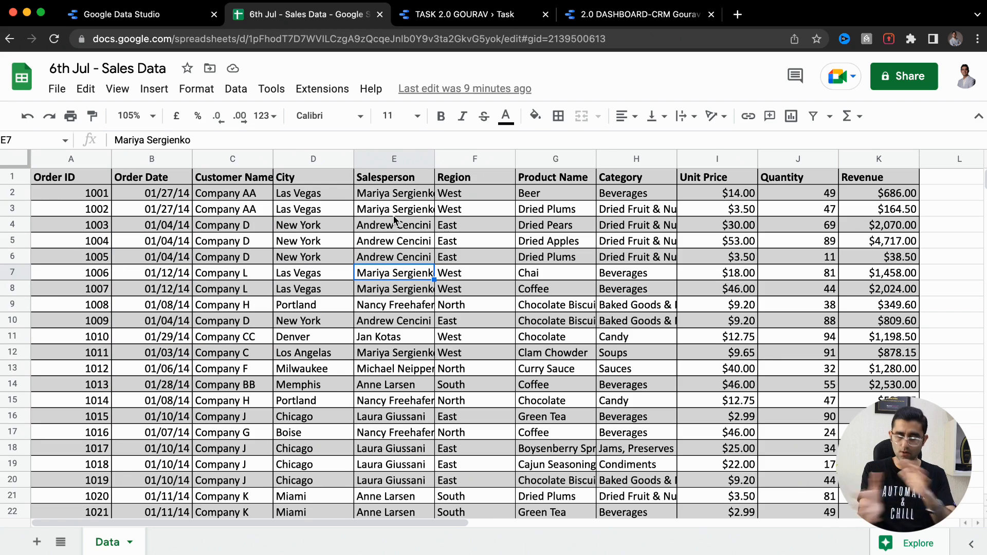
{"action": "left_click_drag", "start_coordinate": [455, 224], "coordinate": [460, 401]}
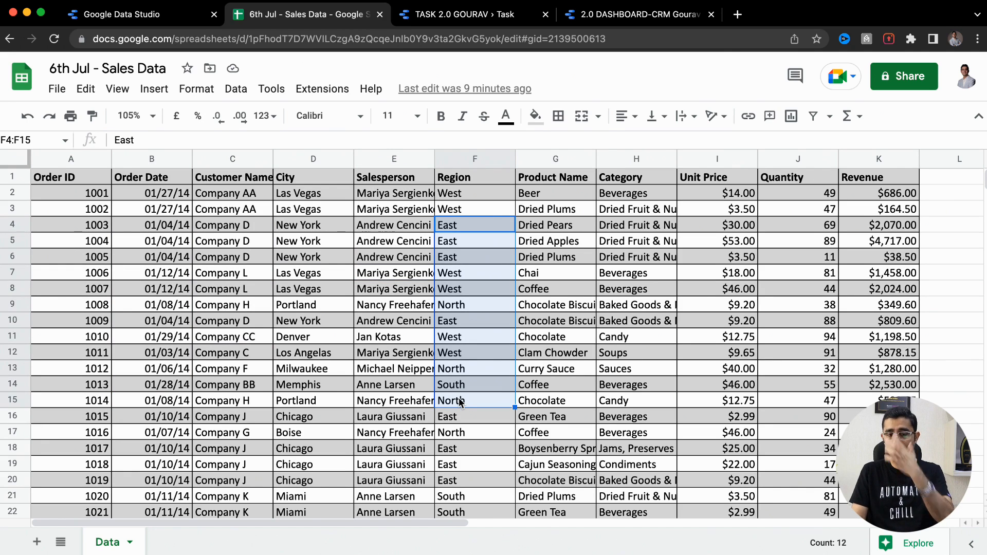
{"action": "left_click_drag", "start_coordinate": [573, 229], "coordinate": [553, 414]}
{"action": "left_click_drag", "start_coordinate": [651, 259], "coordinate": [634, 375]}
{"action": "left_click_drag", "start_coordinate": [798, 212], "coordinate": [806, 436]}
{"action": "left_click_drag", "start_coordinate": [698, 246], "coordinate": [696, 384]}
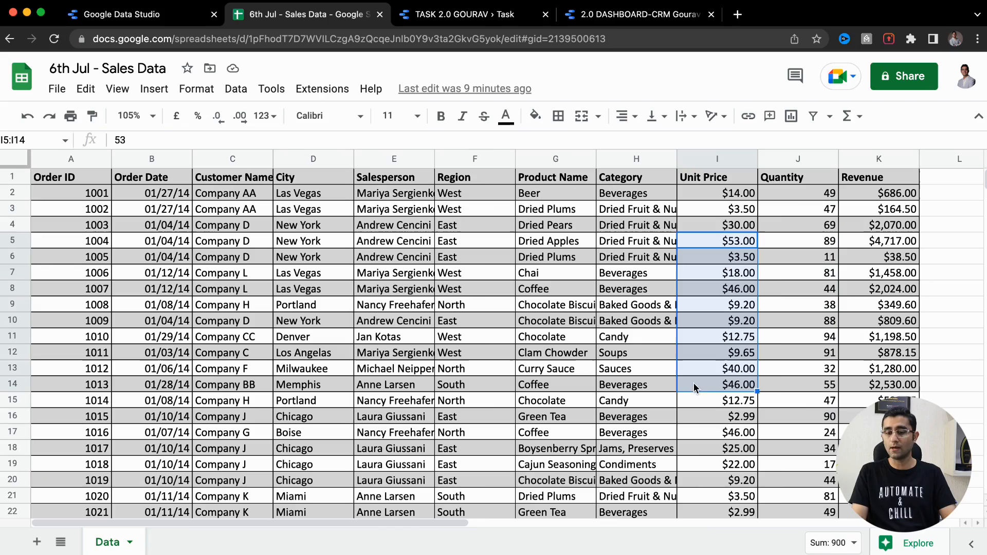
{"action": "left_click_drag", "start_coordinate": [902, 211], "coordinate": [873, 334]}
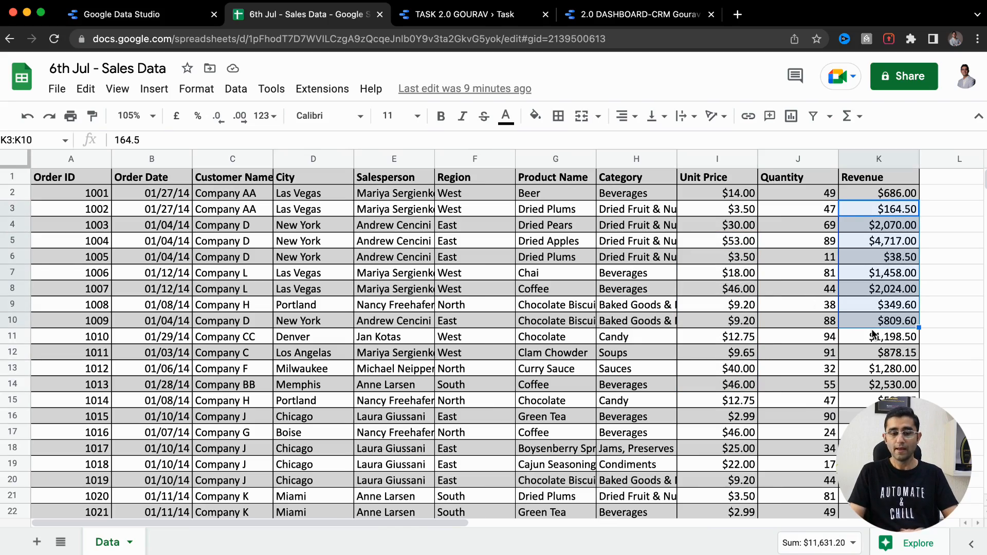
Step: Look over the order rows further down the sheet and examine the City and Salesperson columns
{"action": "left_click", "coordinate": [270, 449]}
{"action": "scroll", "coordinate": [270, 449], "scroll_direction": "down", "scroll_amount": 15}
{"action": "scroll", "coordinate": [270, 450], "scroll_direction": "down", "scroll_amount": 12}
{"action": "scroll", "coordinate": [270, 449], "scroll_direction": "up", "scroll_amount": 20}
{"action": "scroll", "coordinate": [270, 449], "scroll_direction": "up", "scroll_amount": 4}
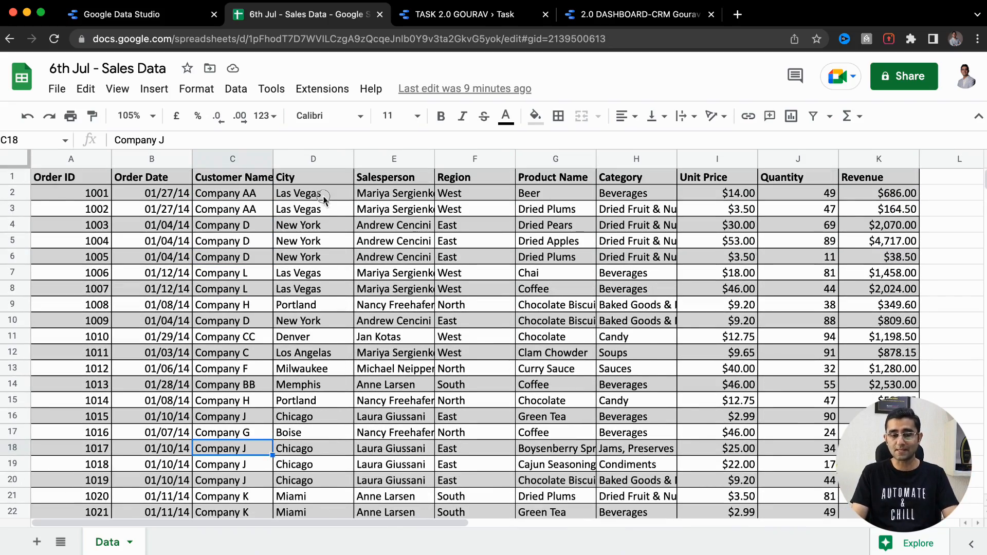
{"action": "left_click_drag", "start_coordinate": [324, 198], "coordinate": [349, 282]}
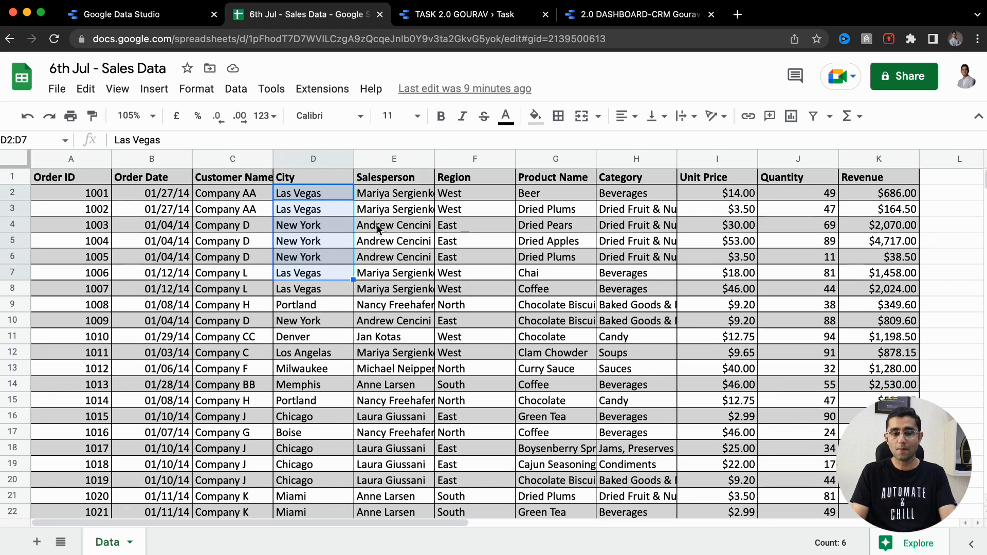
{"action": "left_click_drag", "start_coordinate": [410, 207], "coordinate": [408, 352]}
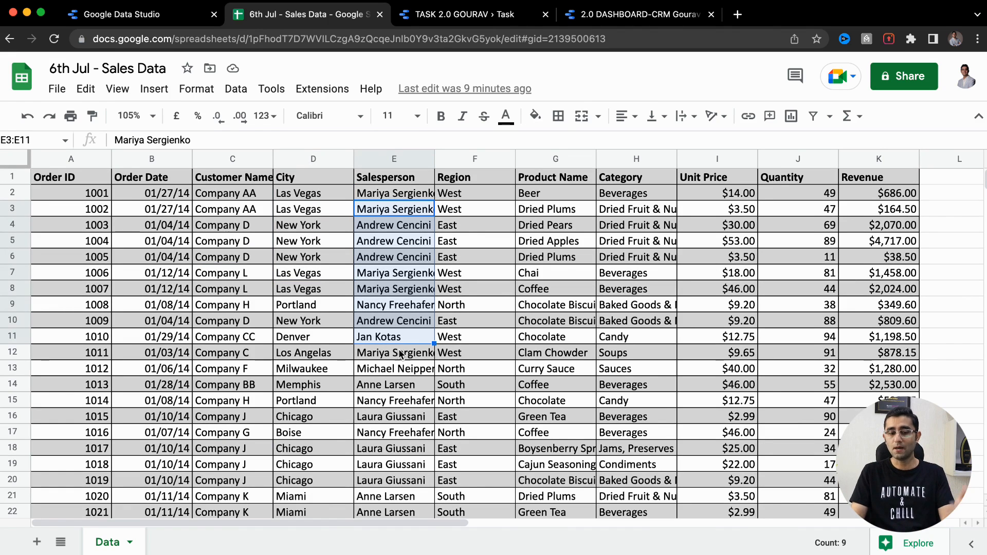
{"action": "left_click", "coordinate": [309, 342]}
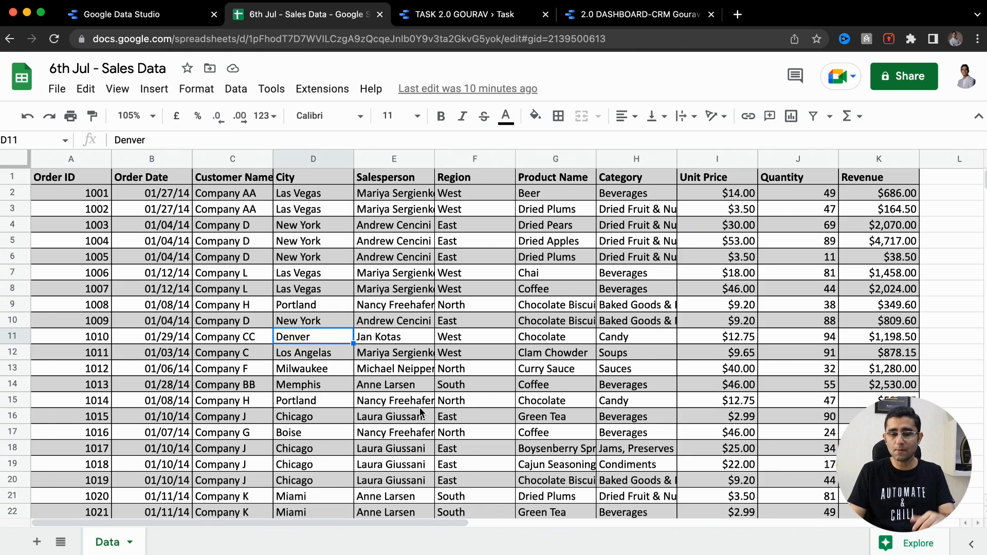
Step: Look through the whole sales table down to the December orders and view the available insert options
{"action": "scroll", "coordinate": [422, 378], "scroll_direction": "down", "scroll_amount": 4}
{"action": "scroll", "coordinate": [422, 377], "scroll_direction": "up", "scroll_amount": 4}
{"action": "scroll", "coordinate": [422, 376], "scroll_direction": "right", "scroll_amount": 2}
{"action": "scroll", "coordinate": [423, 380], "scroll_direction": "left", "scroll_amount": 2}
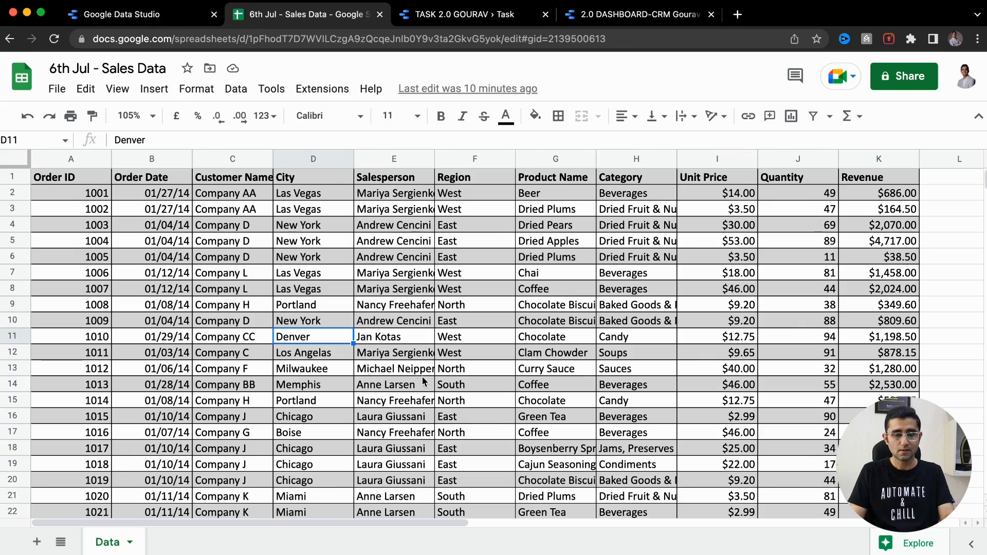
{"action": "scroll", "coordinate": [148, 241], "scroll_direction": "down", "scroll_amount": 20}
{"action": "scroll", "coordinate": [148, 242], "scroll_direction": "down", "scroll_amount": 20}
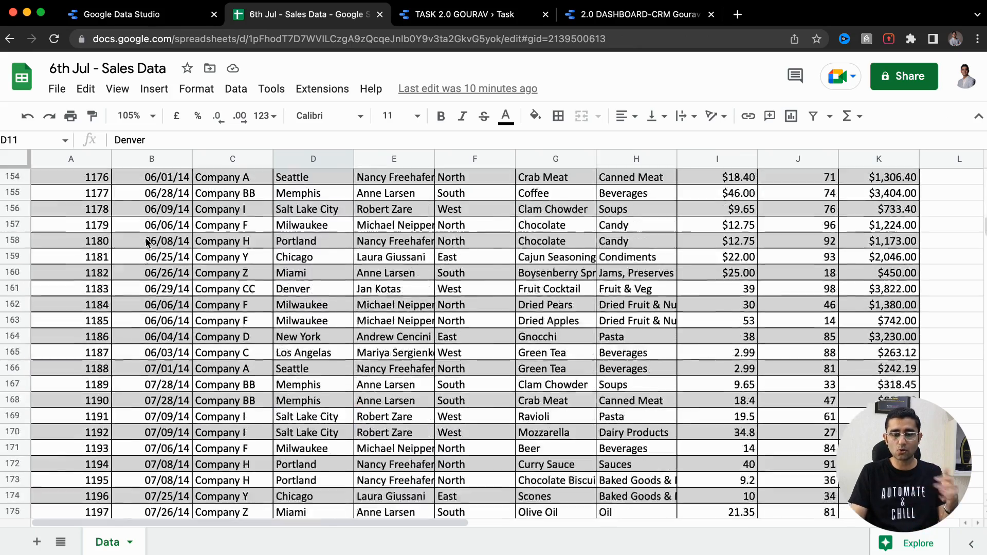
{"action": "scroll", "coordinate": [148, 241], "scroll_direction": "up", "scroll_amount": 20}
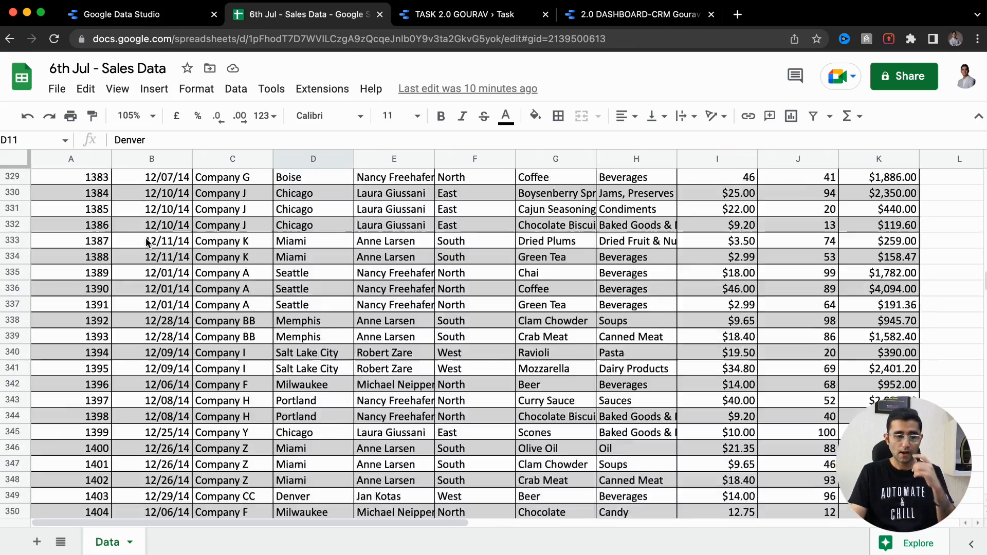
{"action": "scroll", "coordinate": [147, 242], "scroll_direction": "up", "scroll_amount": 7}
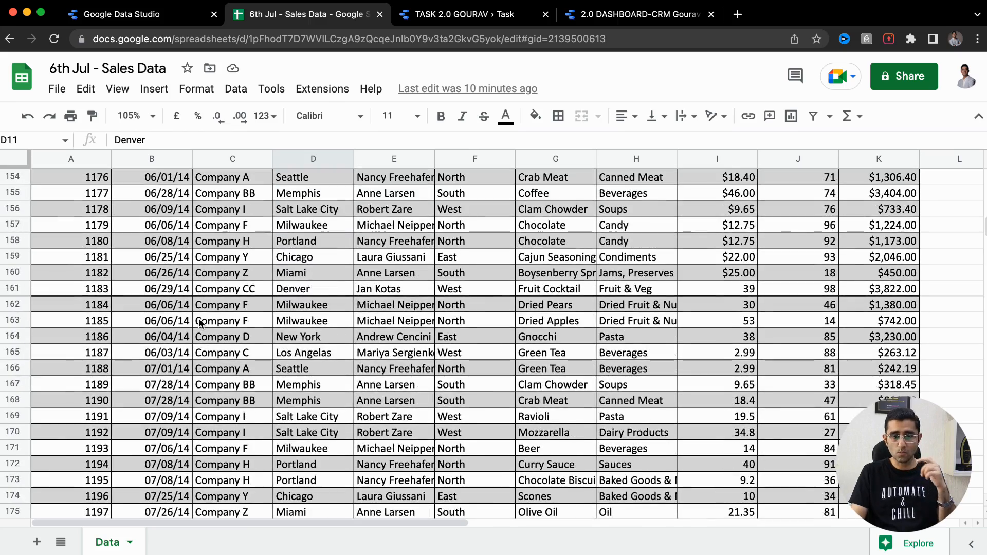
{"action": "left_click", "coordinate": [205, 322]}
{"action": "scroll", "coordinate": [205, 322], "scroll_direction": "up", "scroll_amount": 20}
{"action": "left_click", "coordinate": [157, 98]}
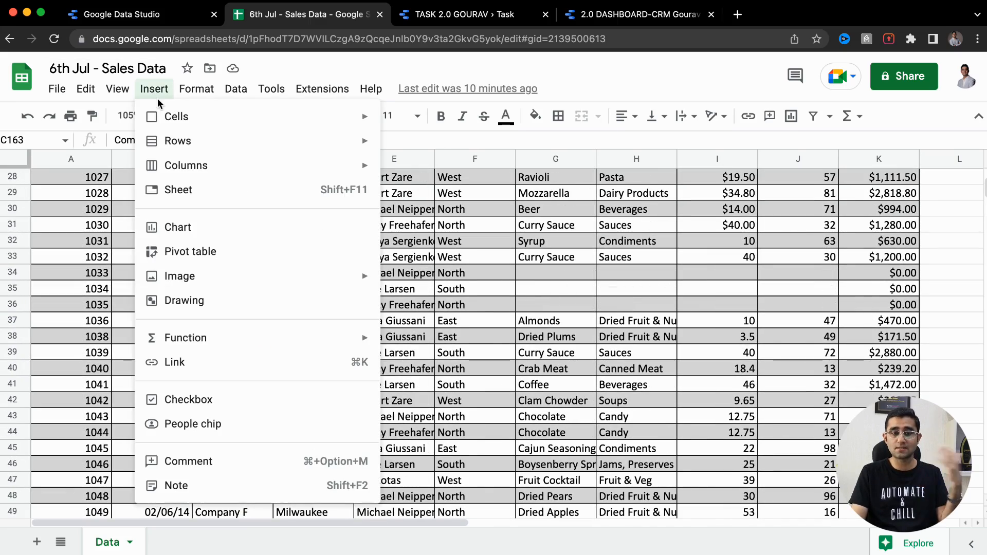
{"action": "left_click", "coordinate": [461, 267]}
{"action": "scroll", "coordinate": [461, 266], "scroll_direction": "up", "scroll_amount": 8}
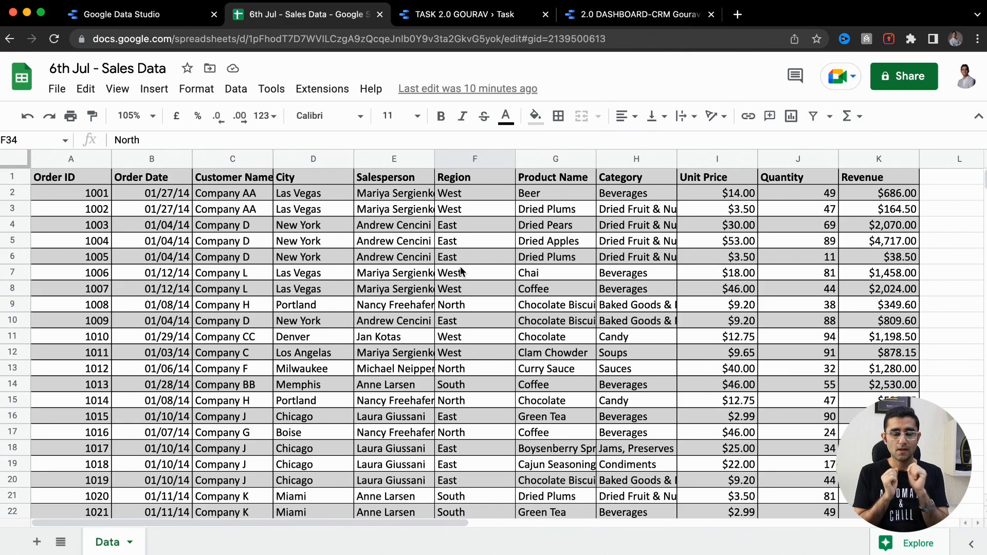
Step: Switch to Google Data Studio and load its home page at datastudio.google.com
{"action": "left_click", "coordinate": [146, 17]}
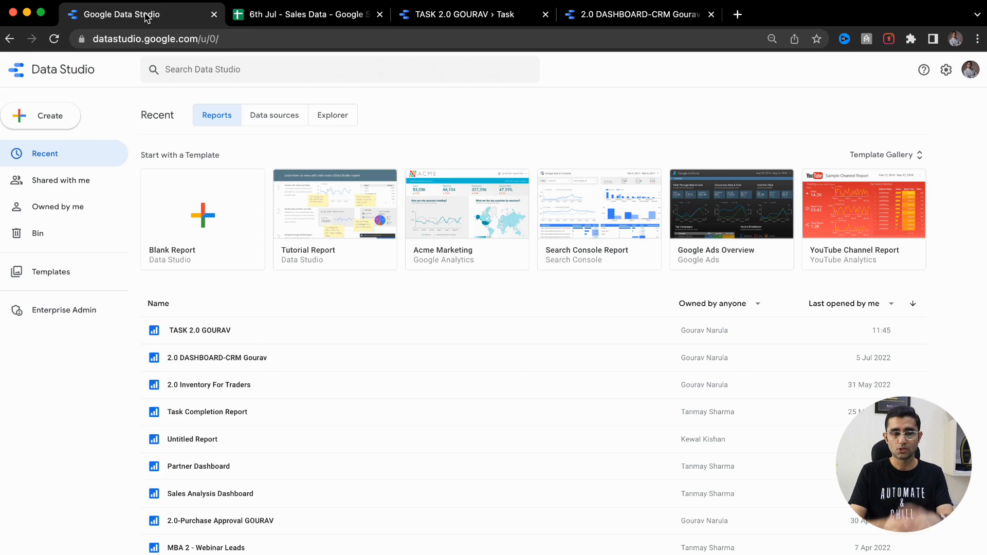
{"action": "left_click", "coordinate": [195, 41]}
{"action": "type", "text": "da"}
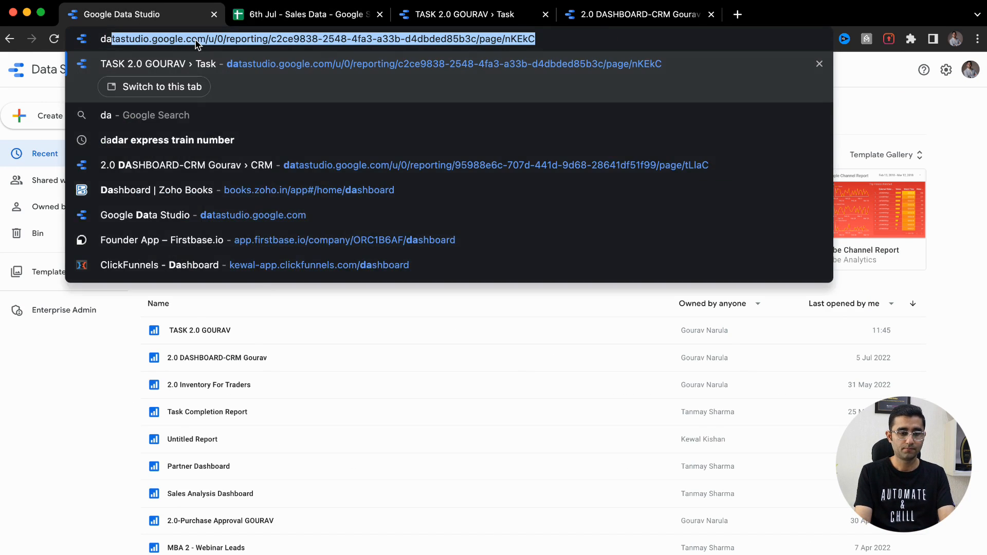
{"action": "type", "text": "tastudio"}
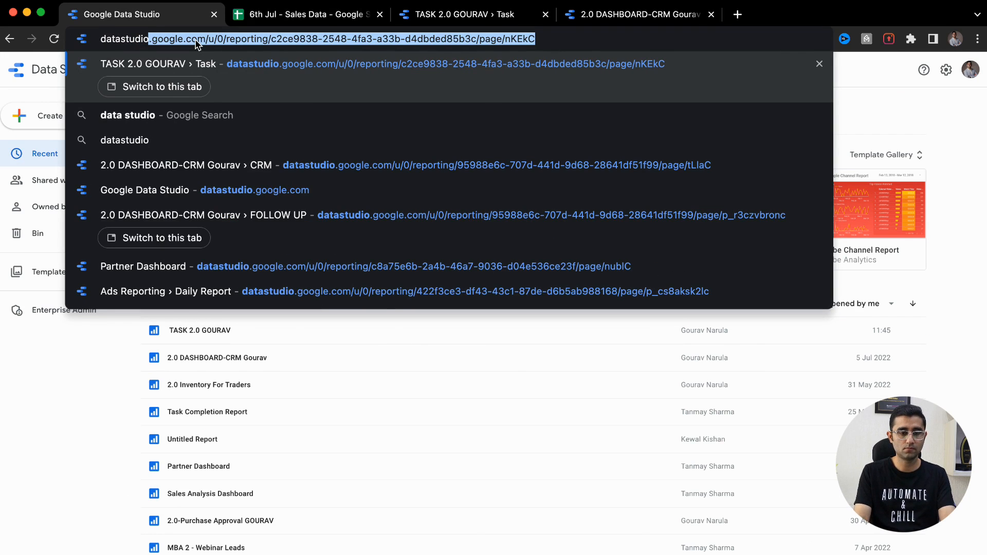
{"action": "type", "text": ".google.com"}
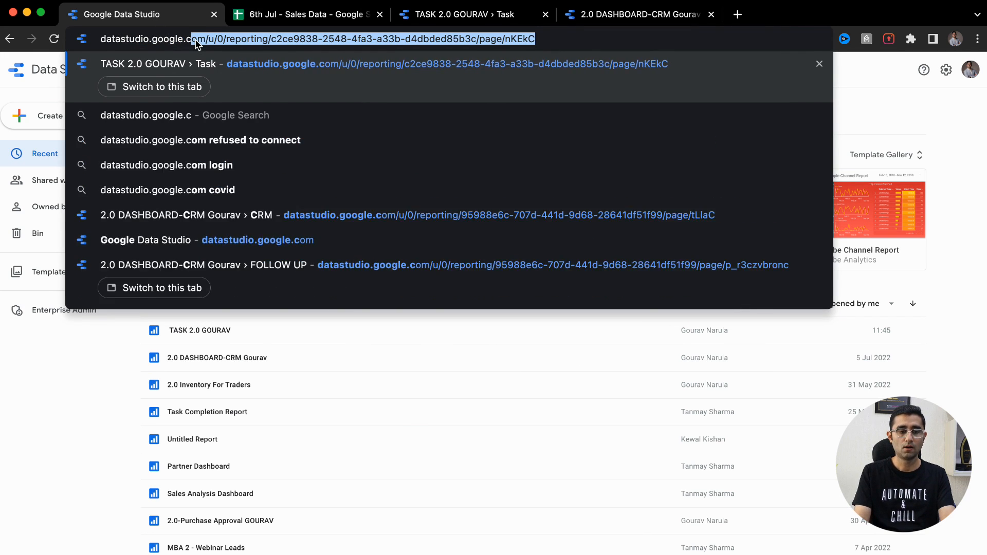
{"action": "key", "text": "Return"}
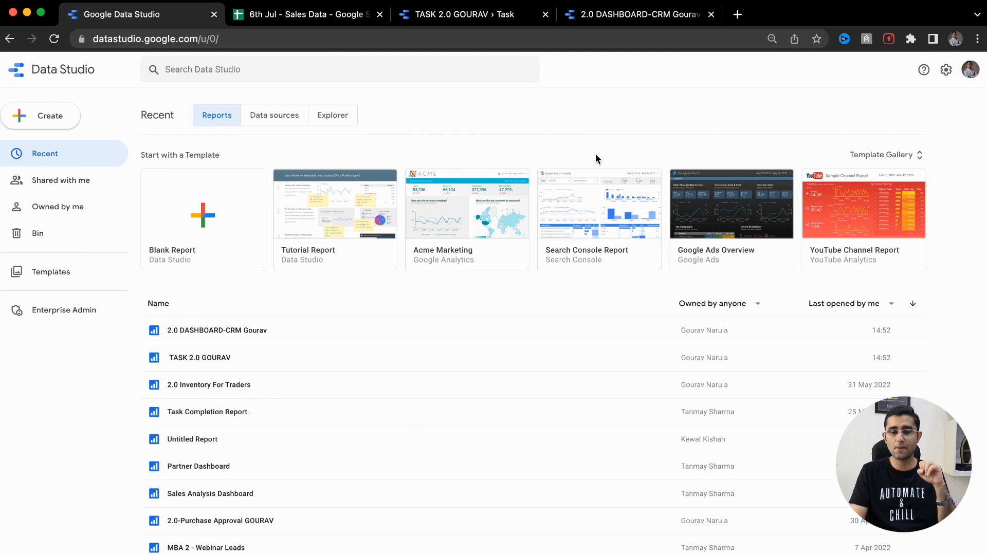
Step: Examine the Template Gallery for ready-made Google Analytics, BigQuery and Google Sheets report templates
{"action": "left_click", "coordinate": [866, 157]}
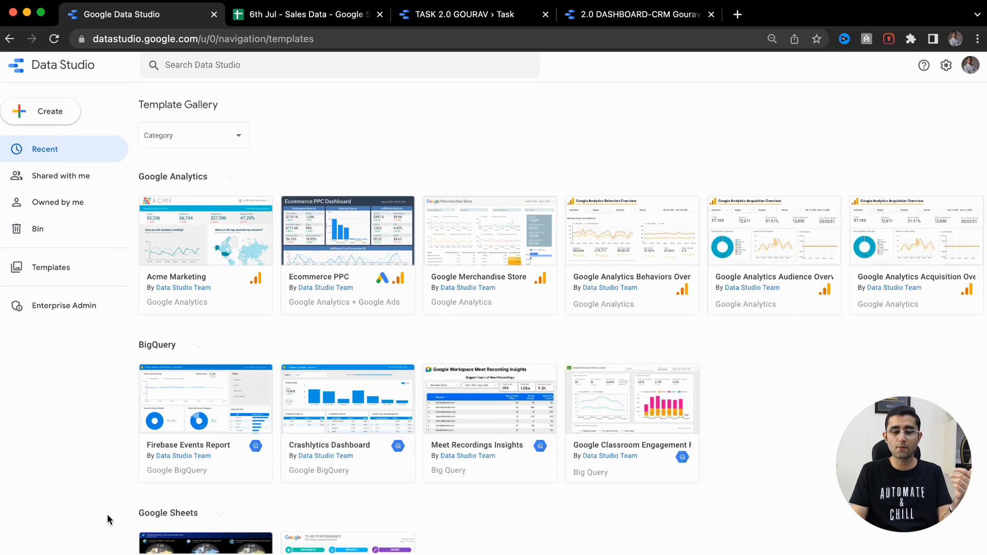
{"action": "scroll", "coordinate": [295, 470], "scroll_direction": "down", "scroll_amount": 5}
{"action": "scroll", "coordinate": [351, 447], "scroll_direction": "up", "scroll_amount": 5}
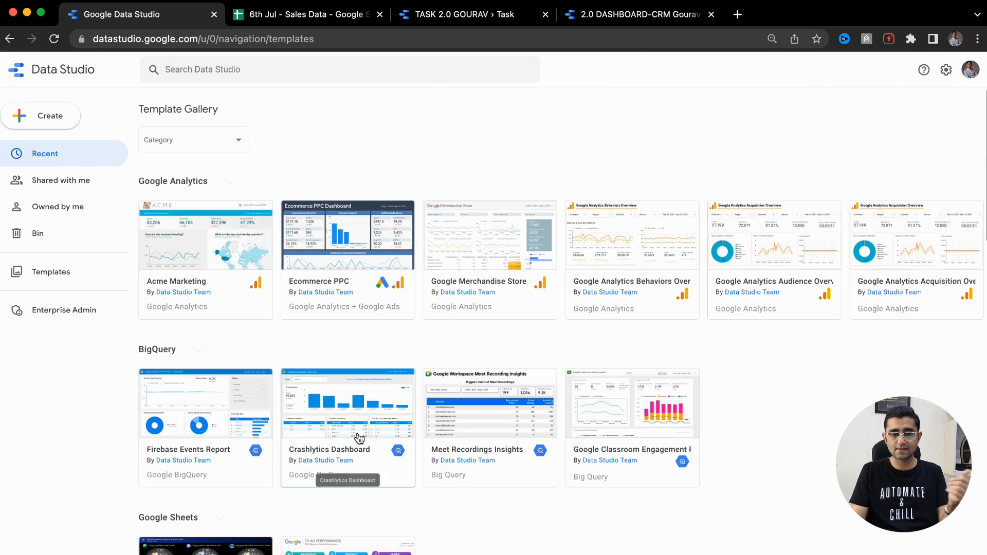
Step: Create a new blank report
{"action": "left_click", "coordinate": [58, 123]}
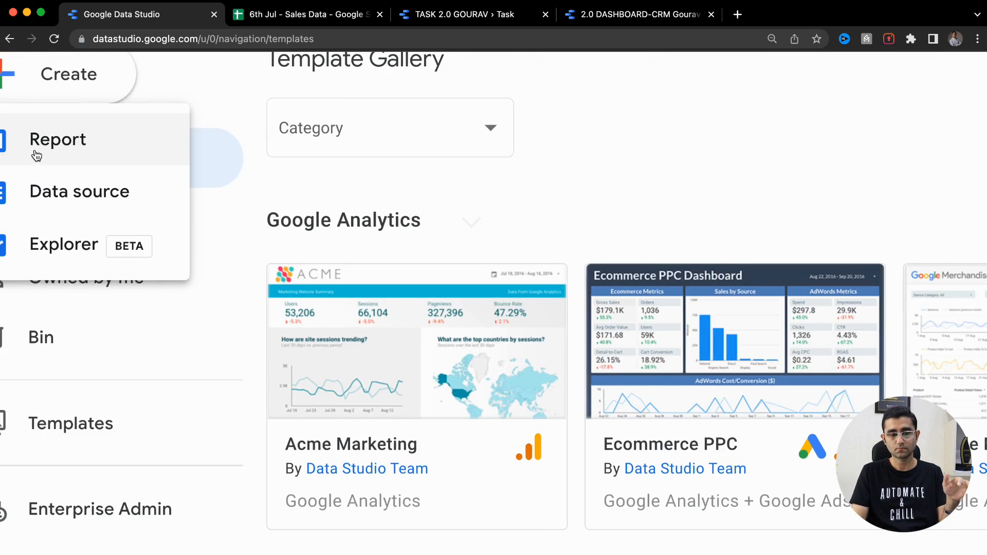
{"action": "left_click", "coordinate": [70, 188]}
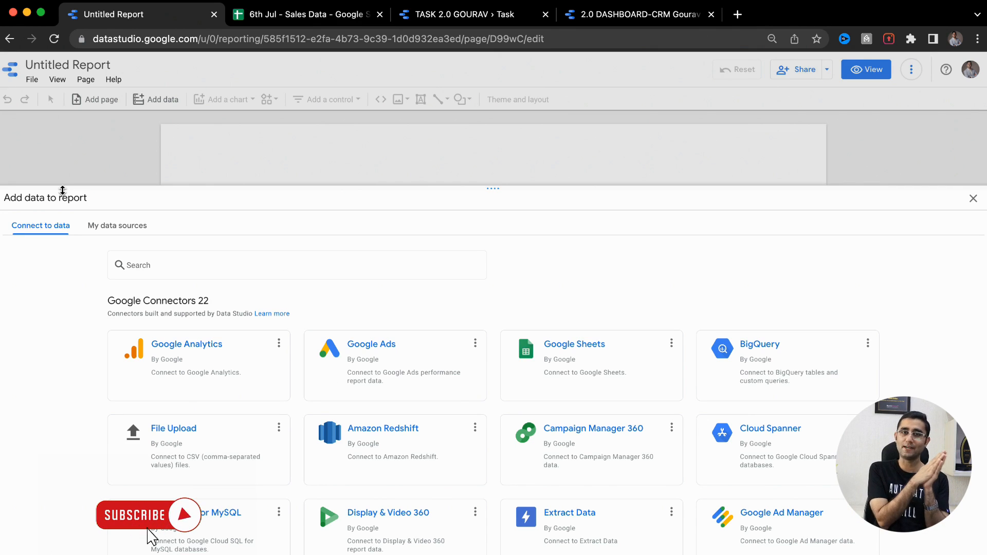
Step: View the finished Follow Up Master and Tasks Dashboard reports as examples and return to the untitled report
{"action": "key", "text": "ctrl+shift+Tab"}
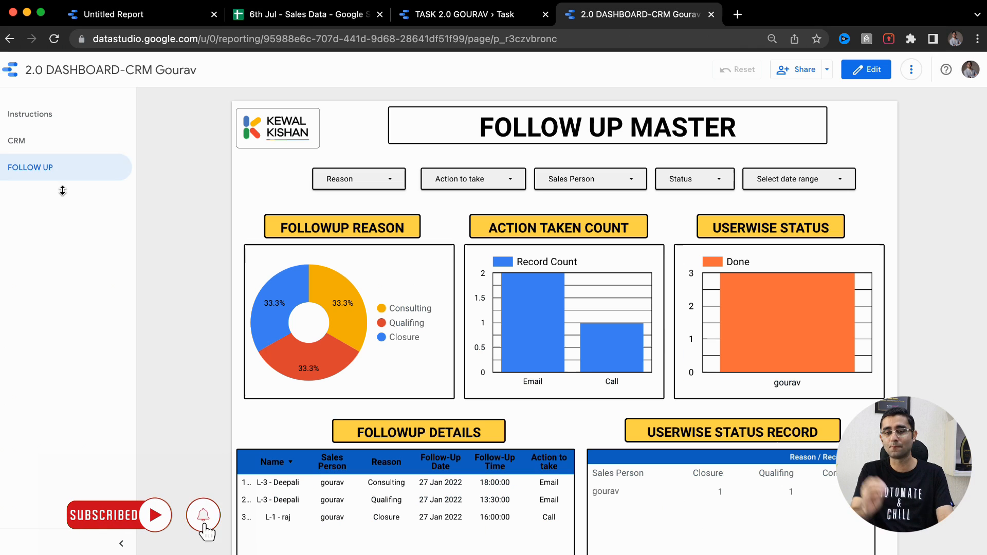
{"action": "key", "text": "ctrl+shift+Tab"}
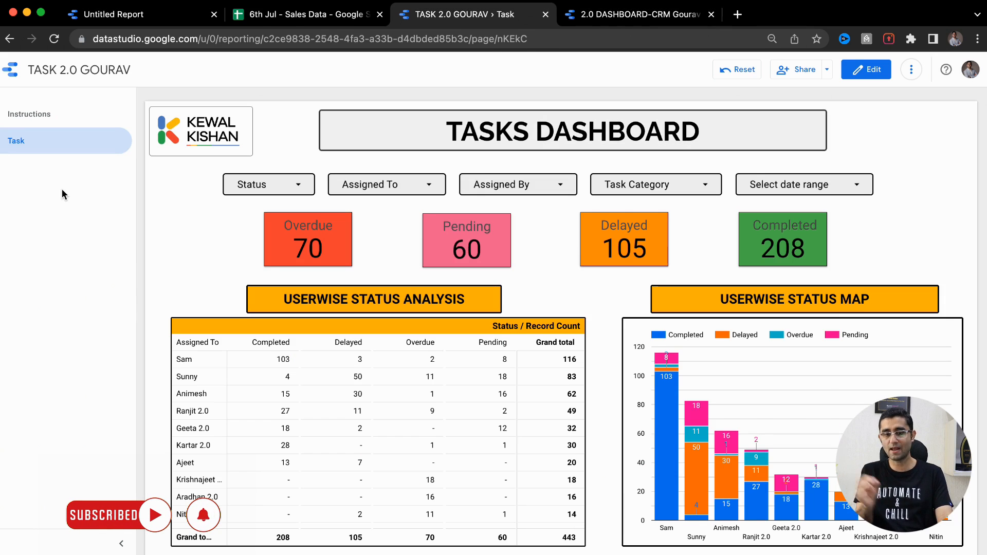
{"action": "key", "text": "ctrl+shift+Tab"}
{"action": "key", "text": "ctrl+shift+Tab"}
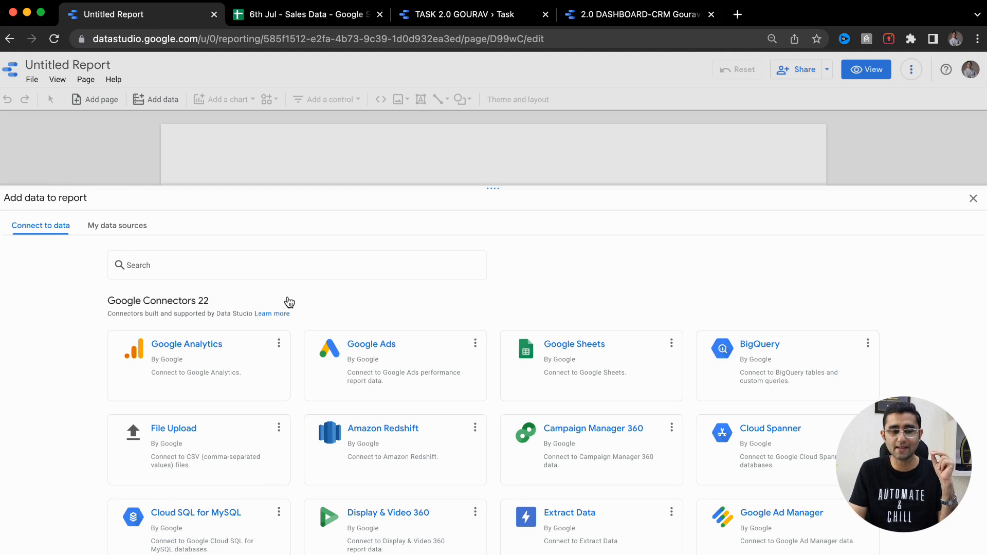
Step: Try to find the sales spreadsheet through the Google Sheets connector by searching all items for "6th"
{"action": "left_click", "coordinate": [556, 370]}
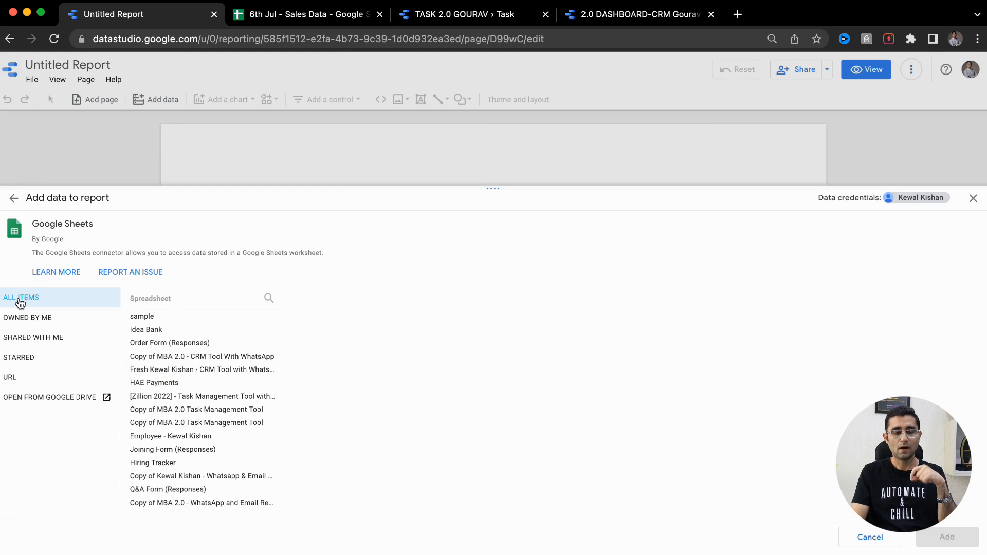
{"action": "scroll", "coordinate": [203, 406], "scroll_direction": "down", "scroll_amount": 1}
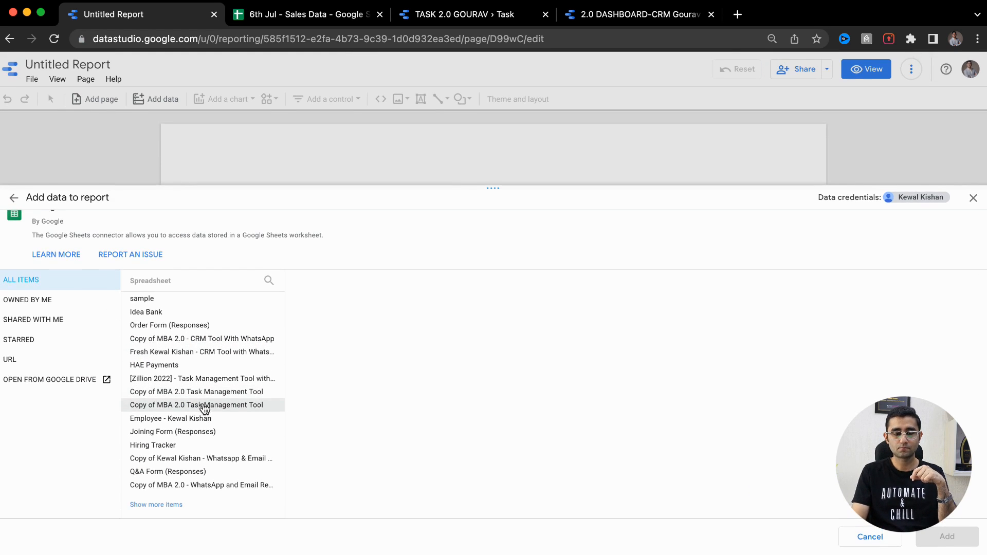
{"action": "left_click", "coordinate": [41, 301]}
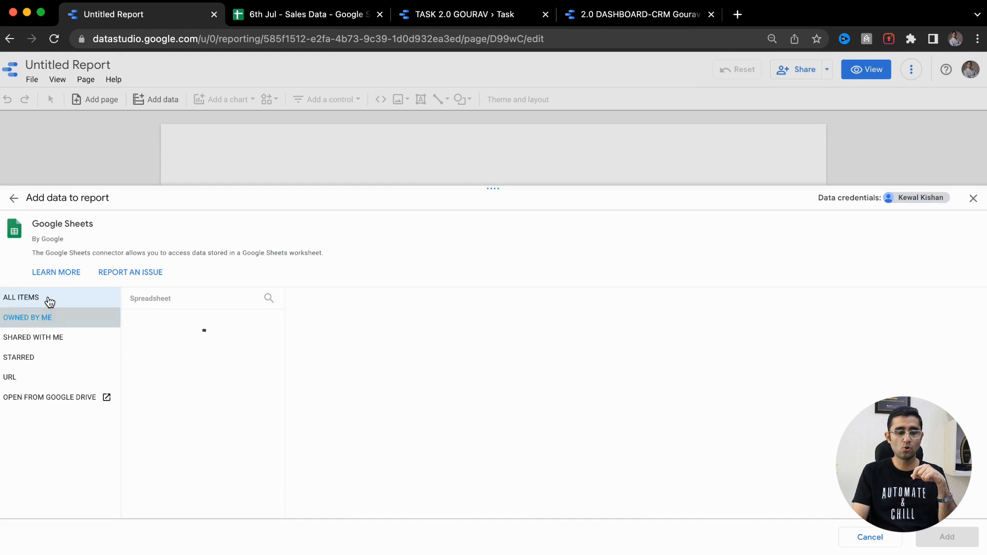
{"action": "left_click", "coordinate": [51, 340]}
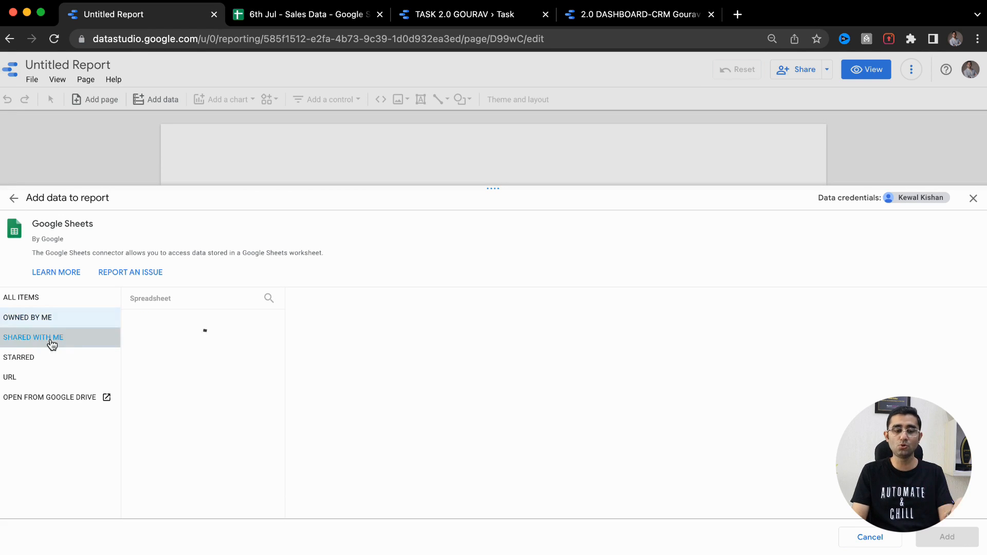
{"action": "left_click", "coordinate": [39, 302]}
{"action": "left_click", "coordinate": [269, 299]}
{"action": "type", "text": "6th"}
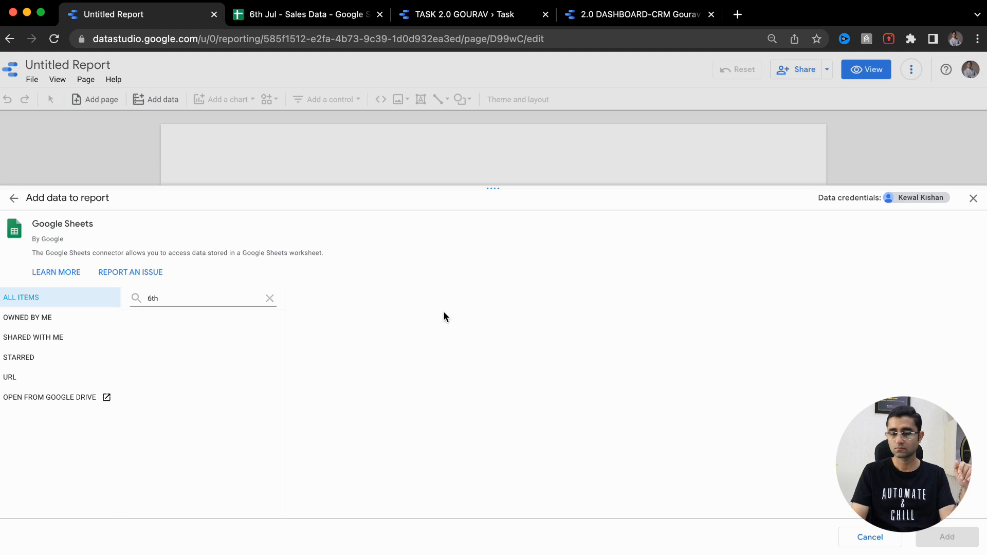
{"action": "left_click", "coordinate": [974, 198]}
Step: Check which account is signed in for the untitled report and for the 6th Jul - Sales Data spreadsheet
{"action": "left_click", "coordinate": [962, 67]}
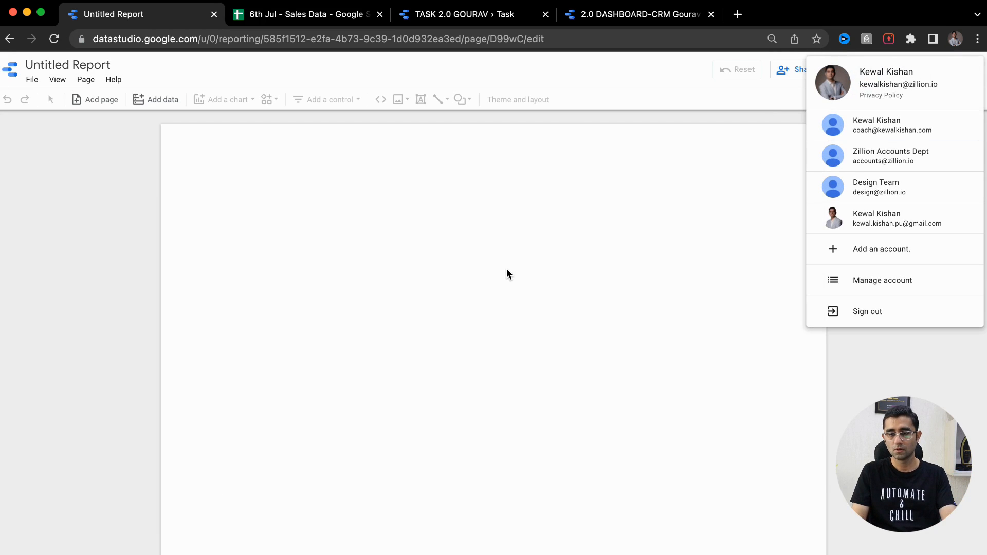
{"action": "key", "text": "ctrl+Tab"}
{"action": "left_click", "coordinate": [965, 76]}
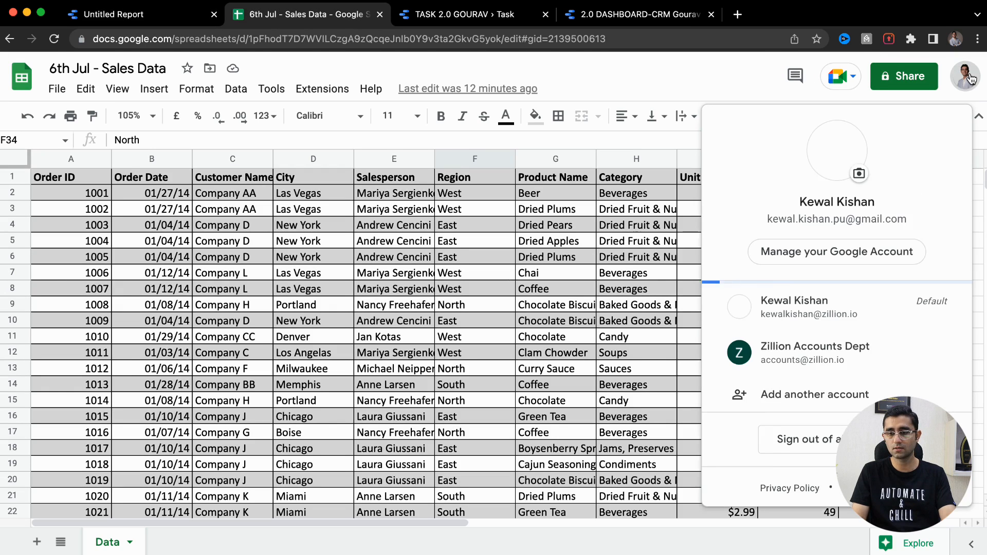
{"action": "left_click", "coordinate": [573, 245]}
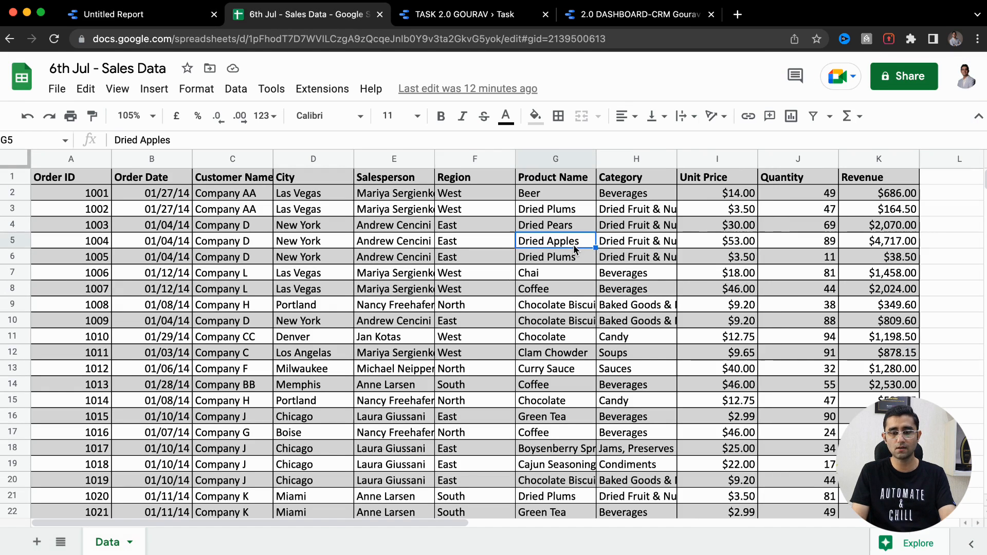
Step: Share the 6th Jul - Sales Data spreadsheet with the account that is signed in to the untitled report
{"action": "left_click", "coordinate": [904, 77]}
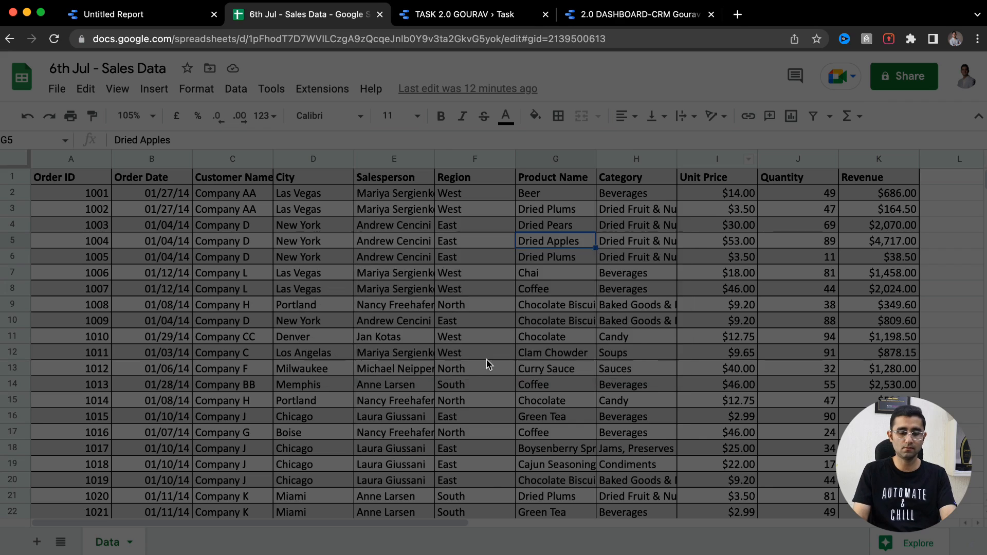
{"action": "type", "text": "kewal"}
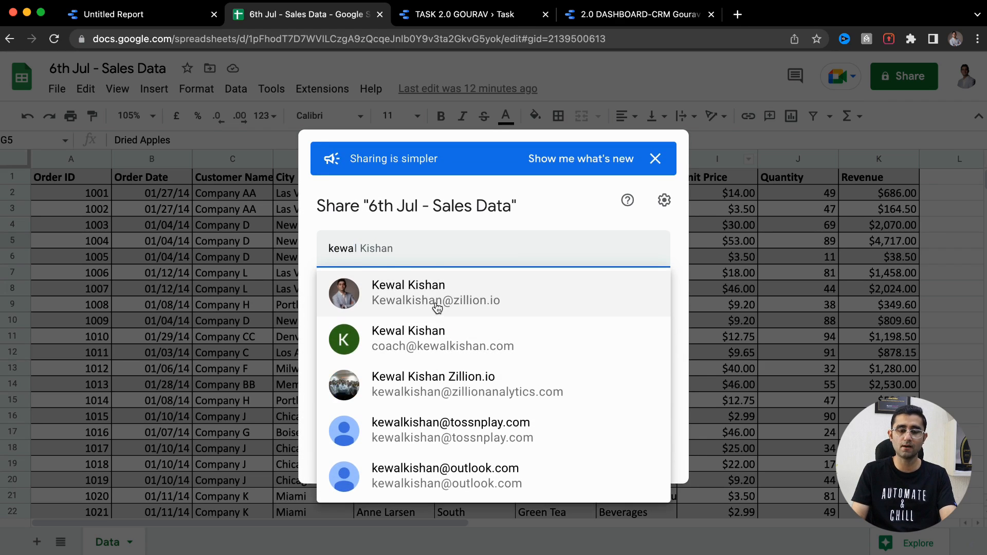
{"action": "left_click", "coordinate": [434, 309]}
{"action": "left_click", "coordinate": [642, 438]}
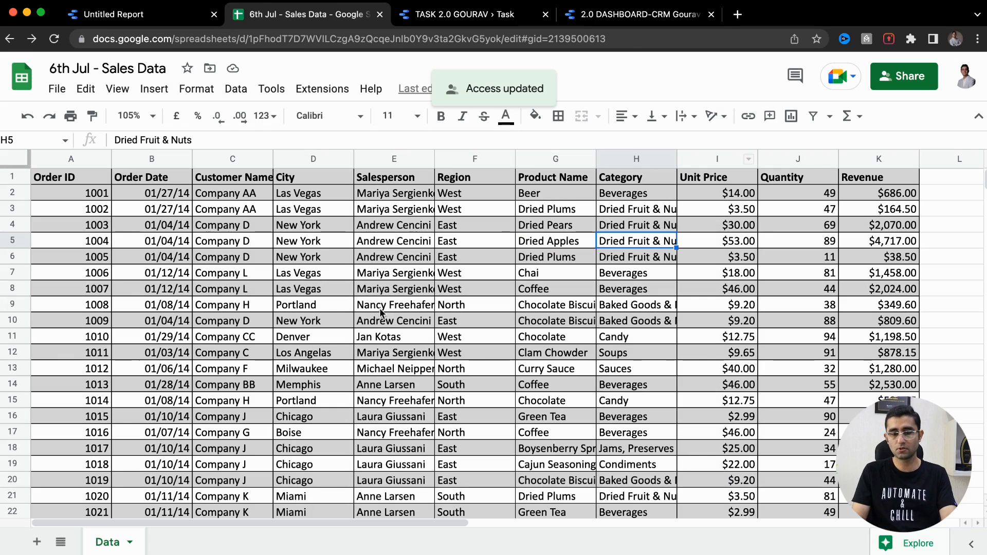
{"action": "left_click", "coordinate": [433, 294]}
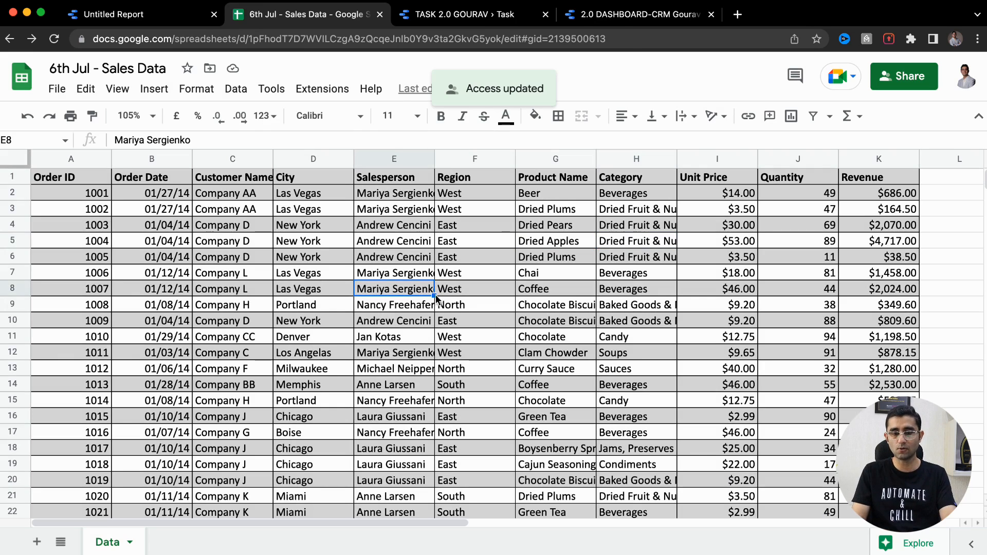
Step: In the untitled report, start adding data with the Google Sheets connector and search the spreadsheets shared with me for "6th"
{"action": "key", "text": "ctrl+shift+Tab"}
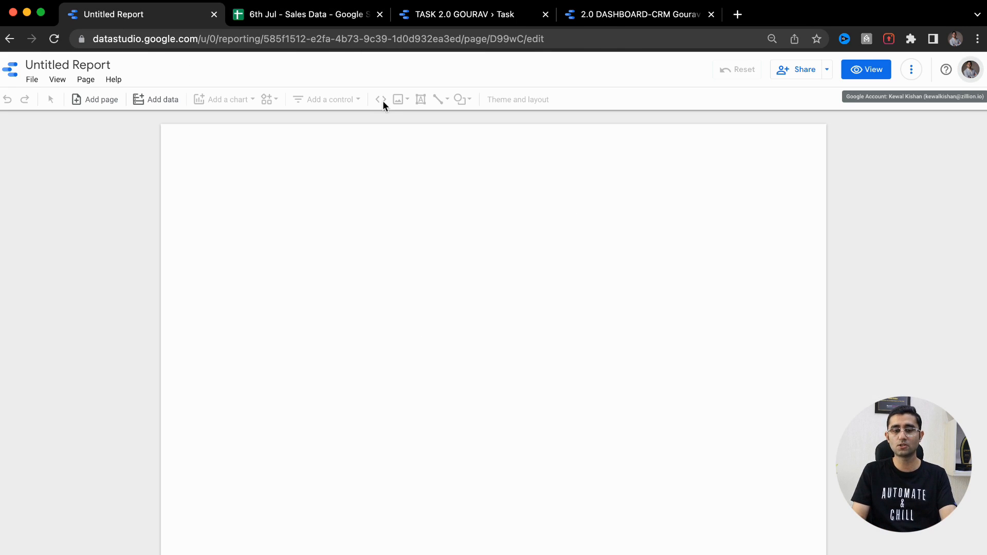
{"action": "left_click", "coordinate": [157, 109]}
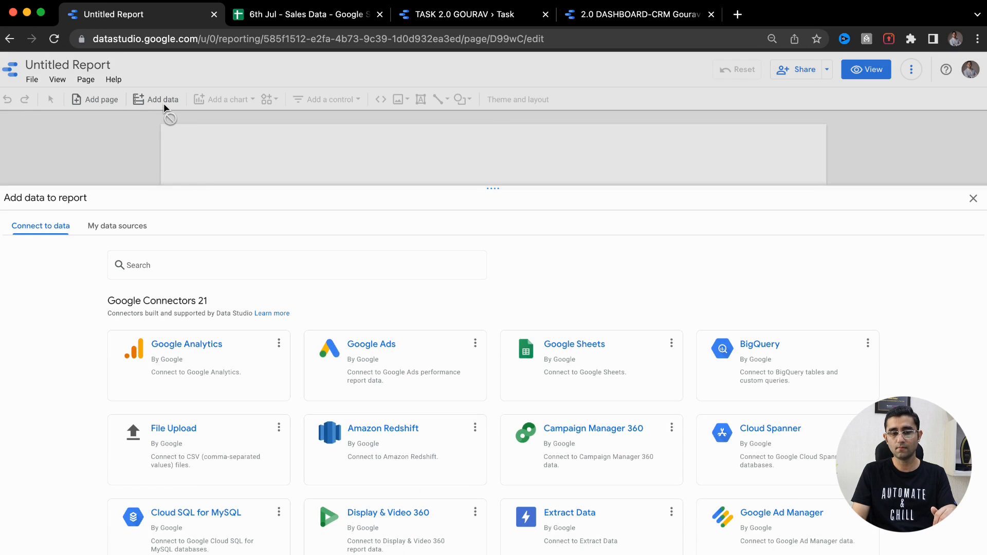
{"action": "scroll", "coordinate": [143, 109], "scroll_direction": "up", "scroll_amount": 5}
{"action": "scroll", "coordinate": [179, 90], "scroll_direction": "down", "scroll_amount": 5}
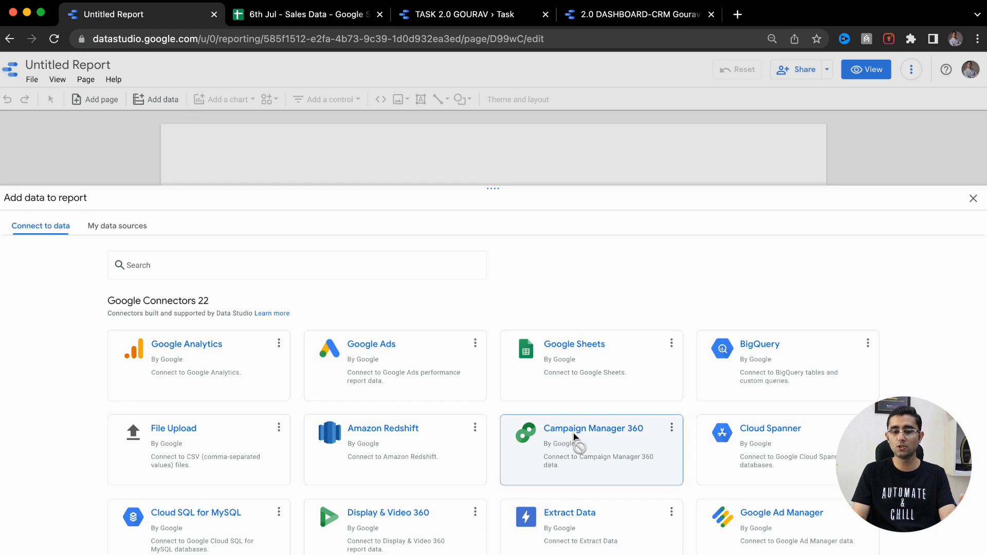
{"action": "left_click", "coordinate": [591, 350]}
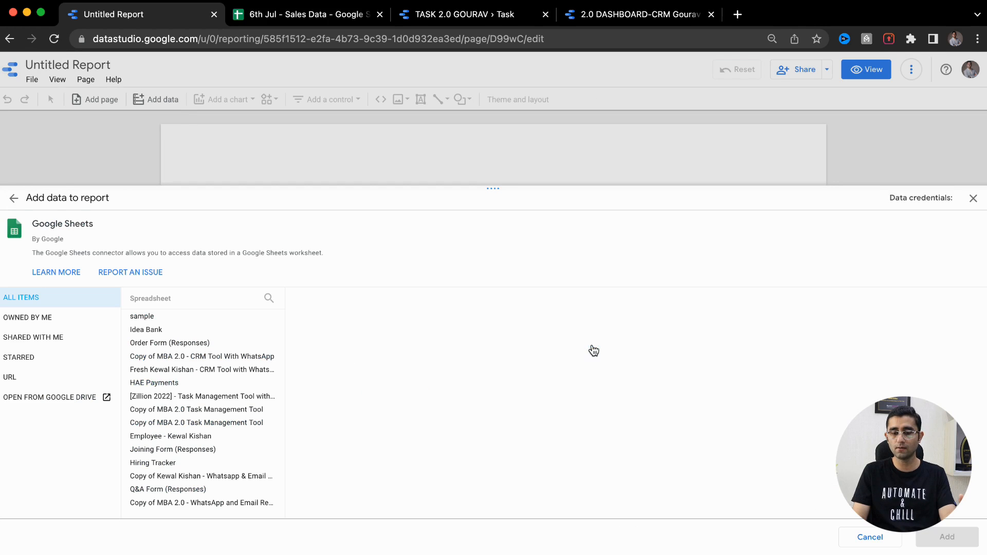
{"action": "left_click", "coordinate": [43, 337]}
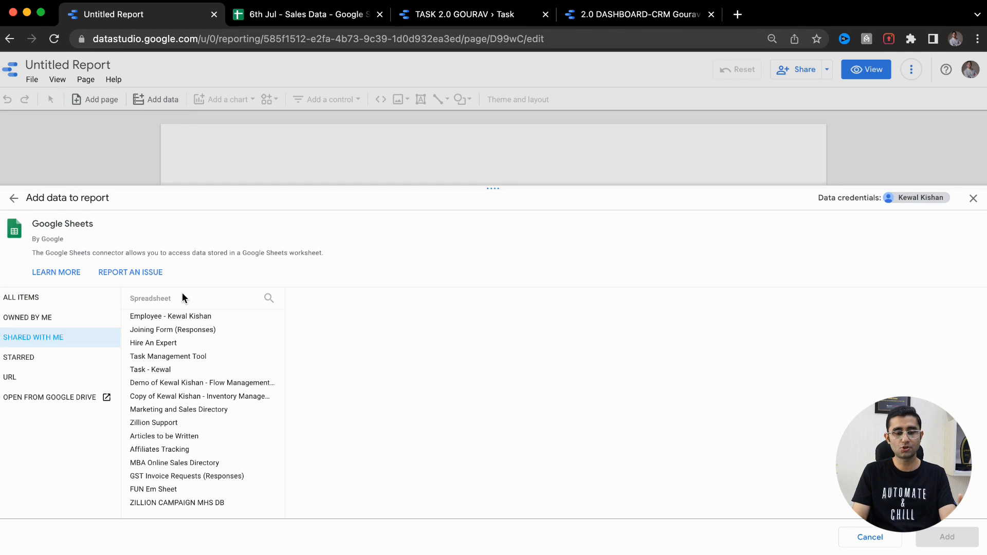
{"action": "left_click", "coordinate": [269, 299]}
{"action": "type", "text": "6th"}
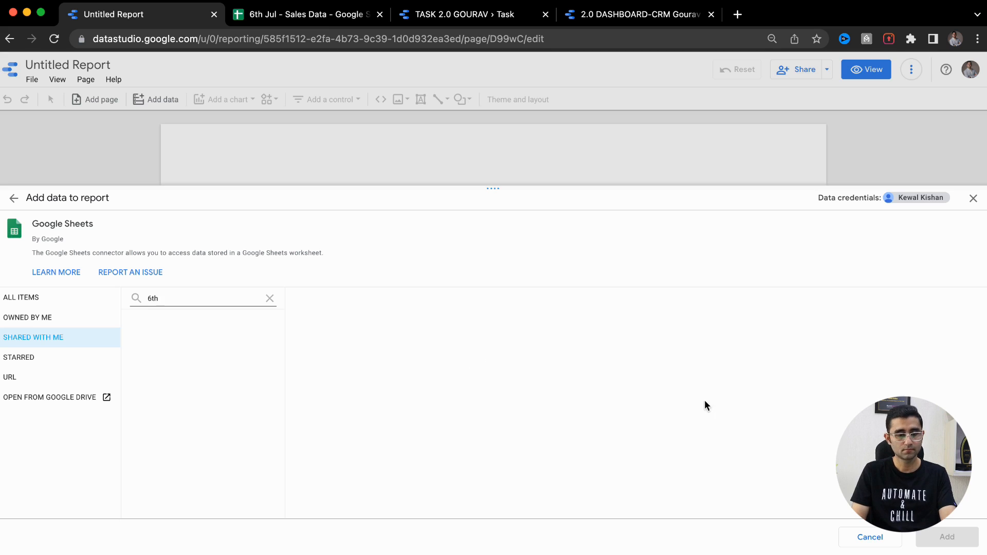
{"action": "key", "text": "super+Tab"}
{"action": "key", "text": "super+Tab"}
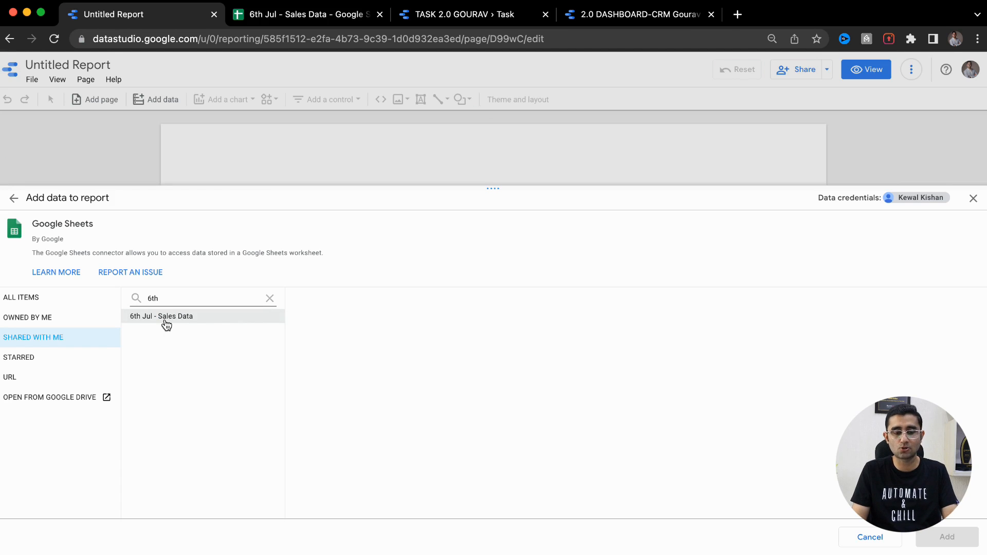
{"action": "scroll", "coordinate": [166, 325], "scroll_direction": "up", "scroll_amount": 4}
{"action": "scroll", "coordinate": [167, 325], "scroll_direction": "left", "scroll_amount": 2}
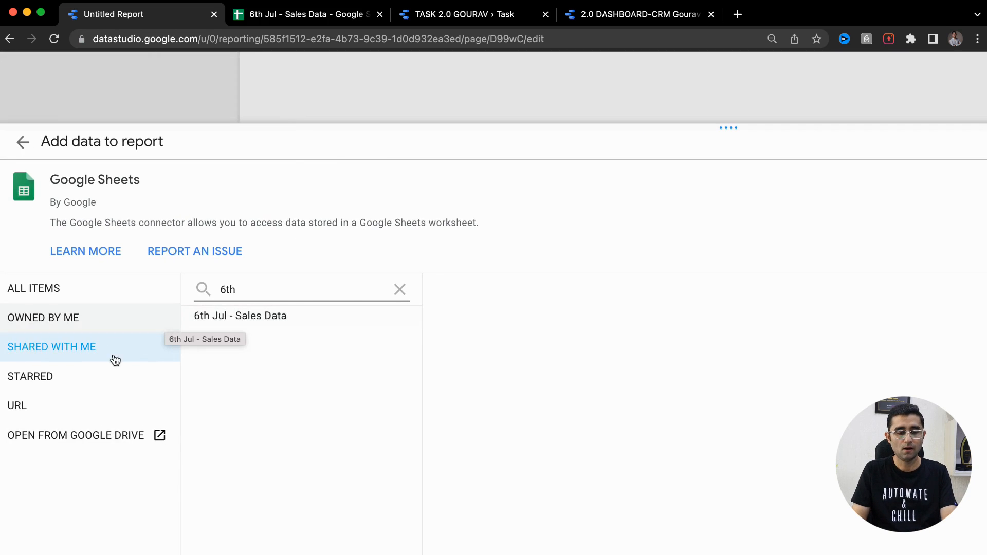
Step: Choose the 6th Jul - Sales Data spreadsheet with its Data worksheet as the data source
{"action": "left_click", "coordinate": [308, 15]}
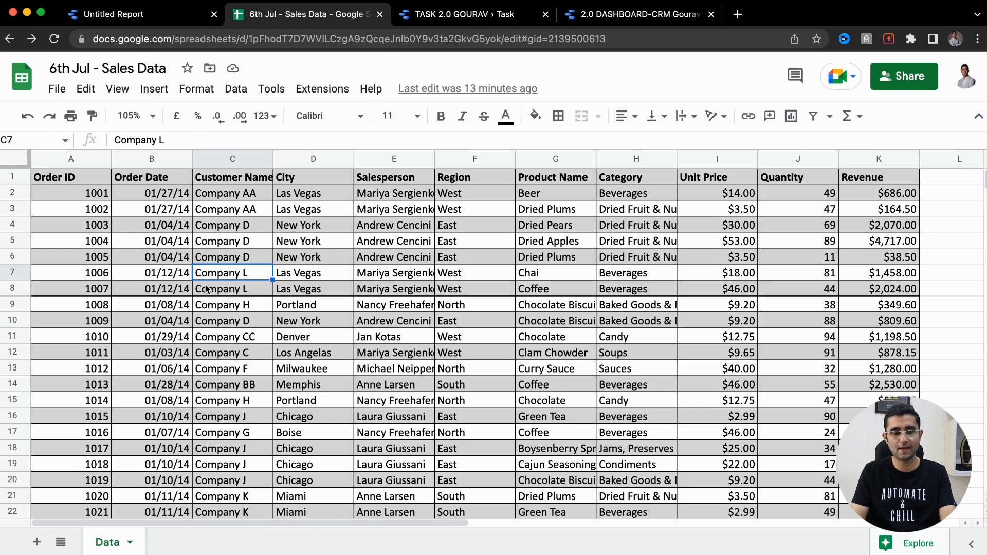
{"action": "key", "text": "ctrl+shift+Tab"}
{"action": "left_click", "coordinate": [243, 316]}
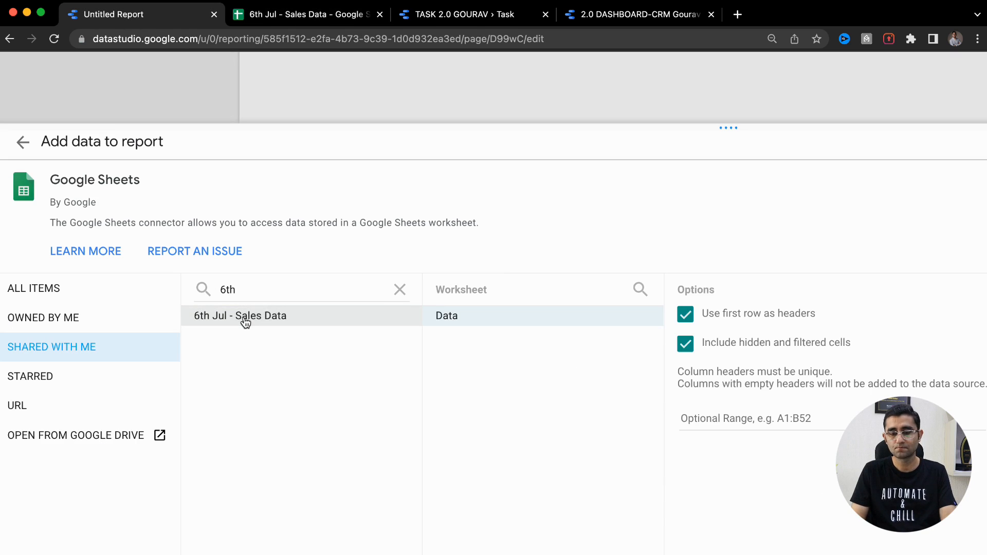
{"action": "scroll", "coordinate": [246, 322], "scroll_direction": "down", "scroll_amount": 4}
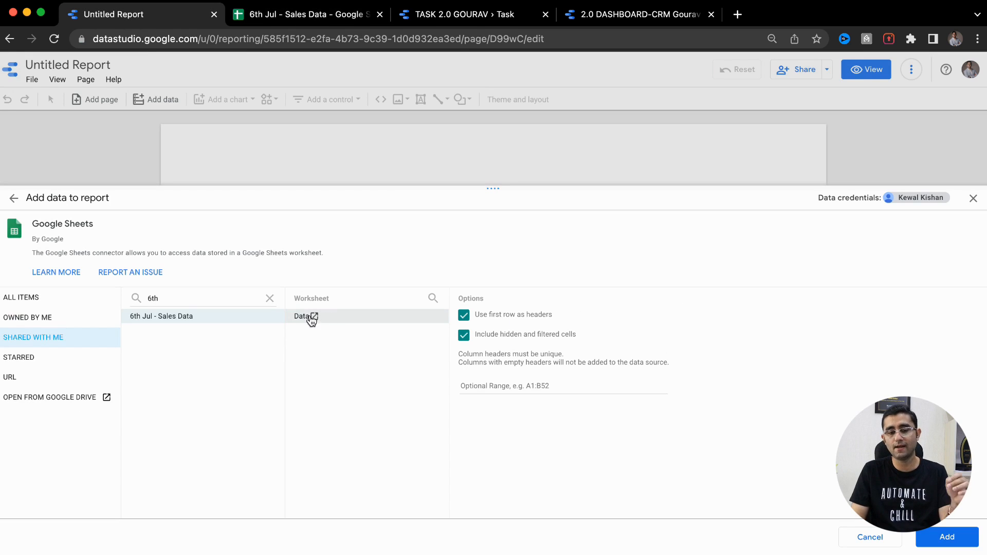
{"action": "scroll", "coordinate": [327, 303], "scroll_direction": "up", "scroll_amount": 5}
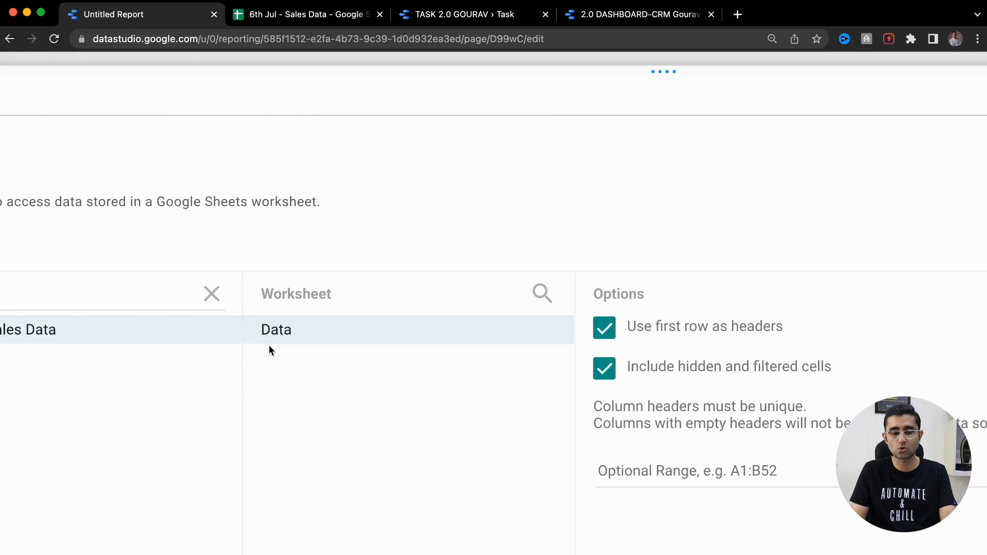
Step: Add a new blank sheet to the 6th Jul - Sales Data spreadsheet and return to the report's data source selection
{"action": "key", "text": "ctrl+Tab"}
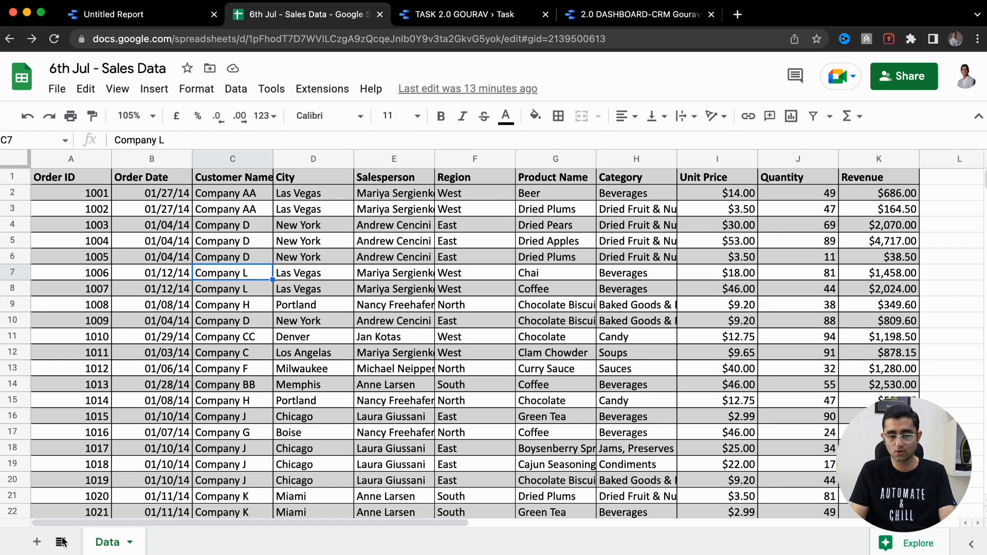
{"action": "left_click", "coordinate": [36, 543]}
{"action": "key", "text": "ctrl+shift+Tab"}
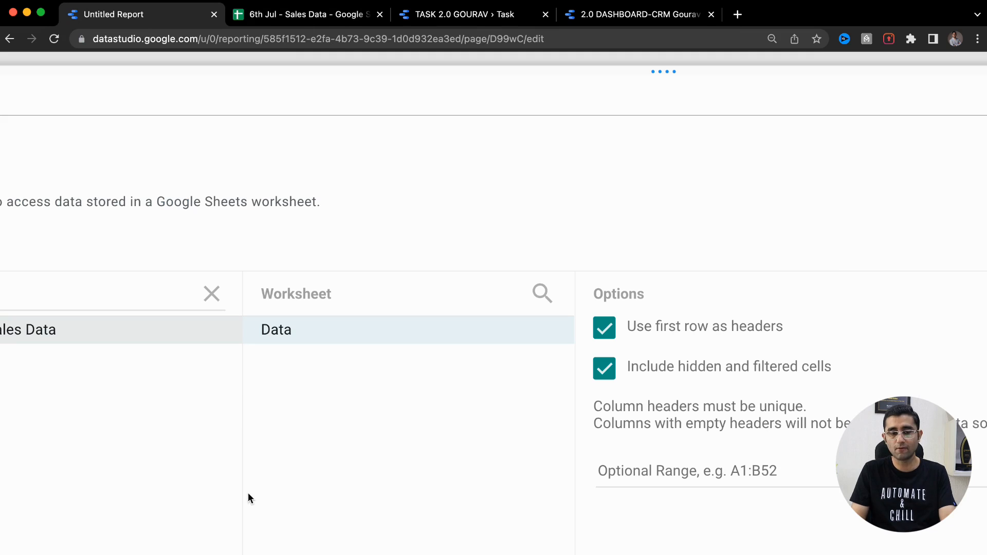
{"action": "scroll", "coordinate": [360, 362], "scroll_direction": "down", "scroll_amount": 5}
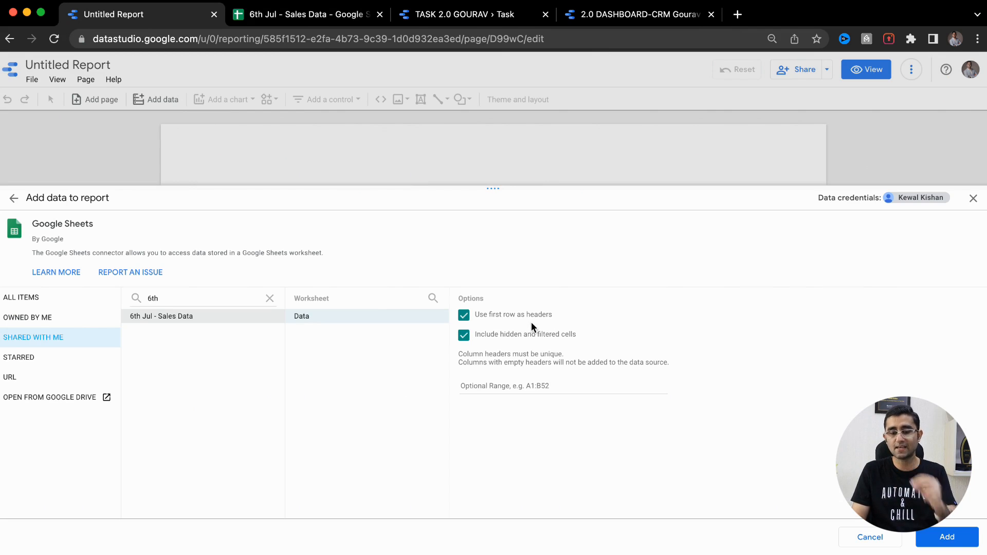
Step: Add the Data worksheet to the report with first row as headers and hidden and filtered cells included, and delete the default table
{"action": "scroll", "coordinate": [529, 322], "scroll_direction": "up", "scroll_amount": 5}
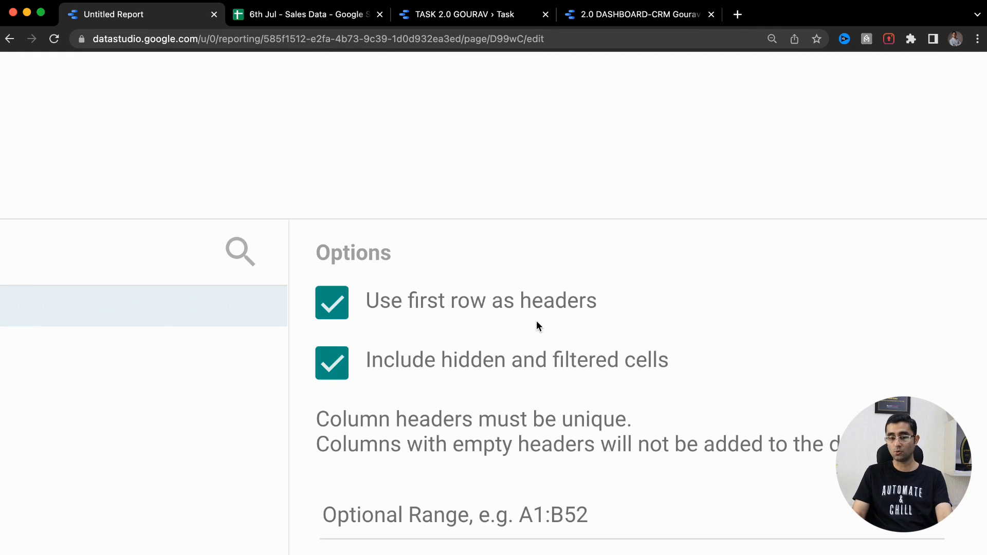
{"action": "key", "text": "ctrl+Tab"}
{"action": "left_click", "coordinate": [92, 550]}
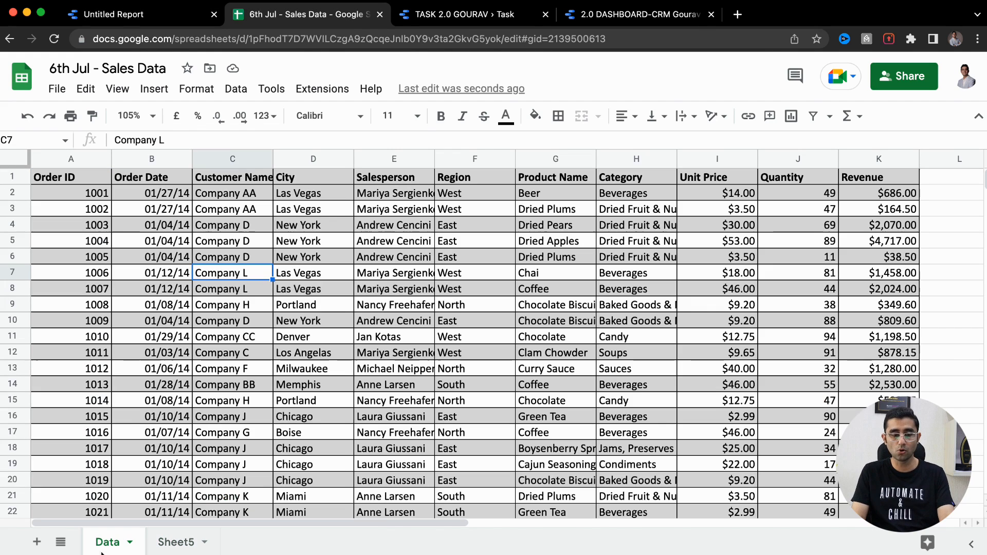
{"action": "key", "text": "ctrl+shift+Tab"}
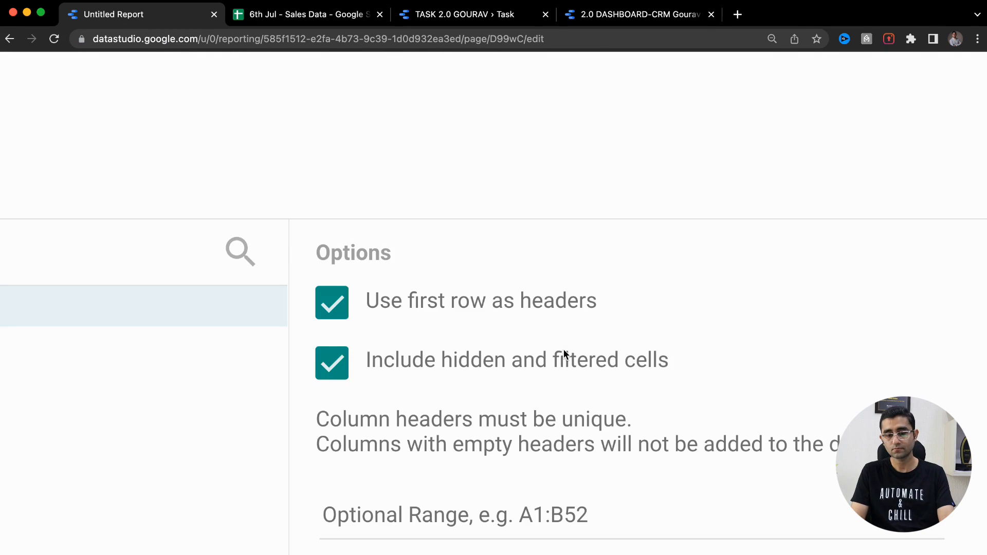
{"action": "scroll", "coordinate": [563, 349], "scroll_direction": "down", "scroll_amount": 5}
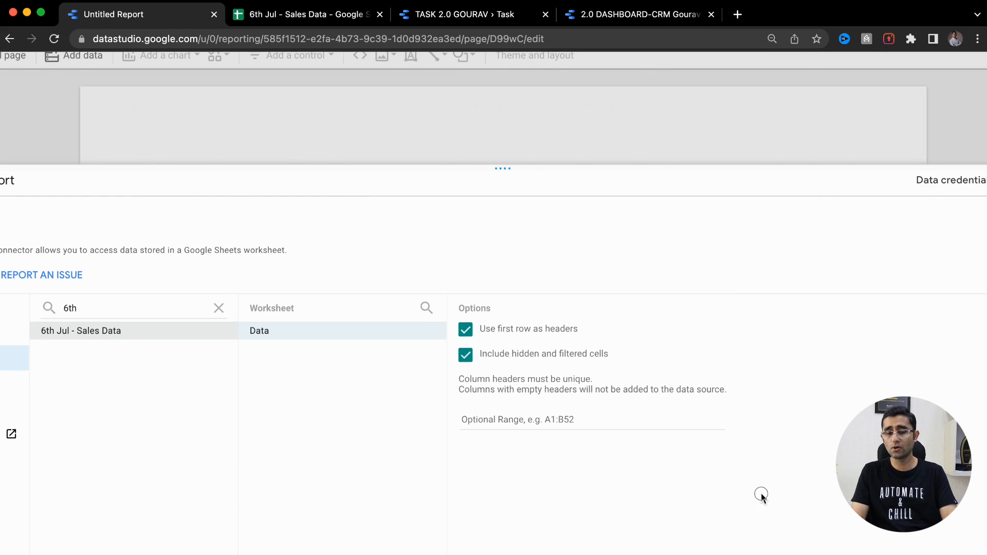
{"action": "scroll", "coordinate": [803, 465], "scroll_direction": "down", "scroll_amount": 3}
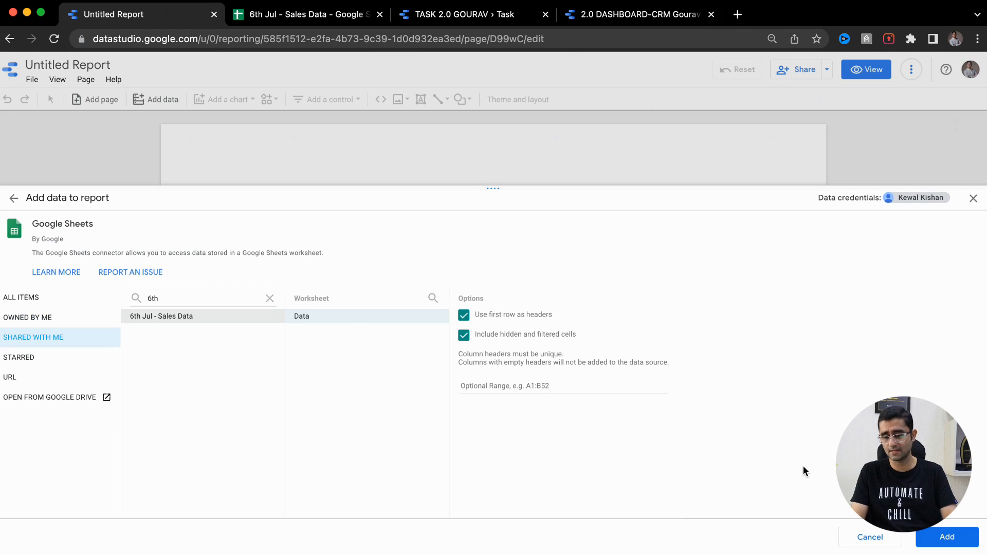
{"action": "left_click", "coordinate": [957, 541]}
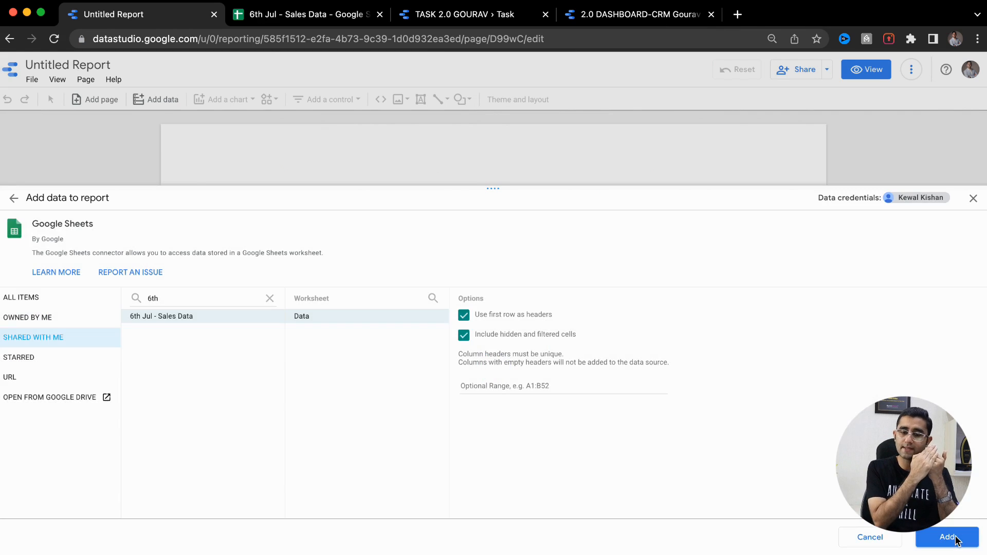
{"action": "left_click", "coordinate": [956, 540]}
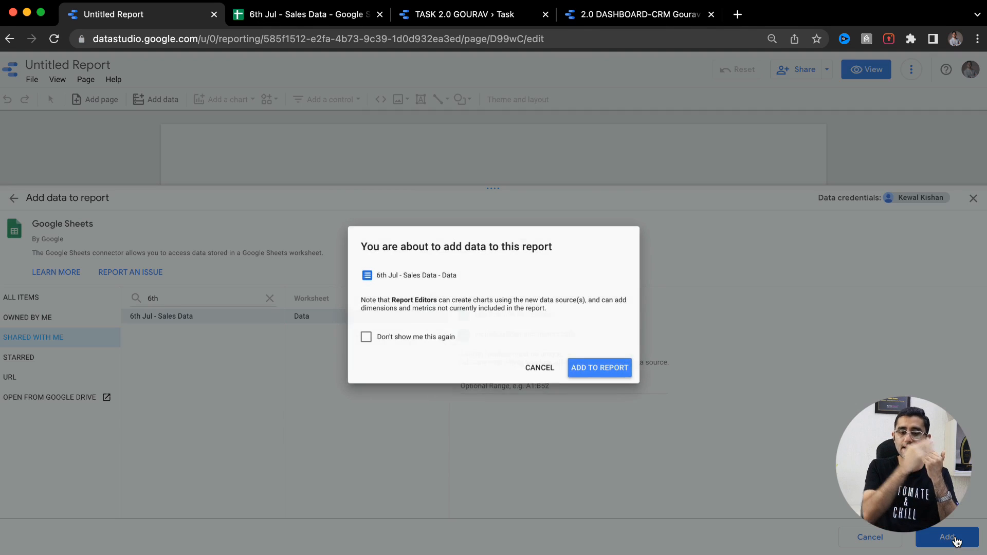
{"action": "left_click", "coordinate": [608, 372]}
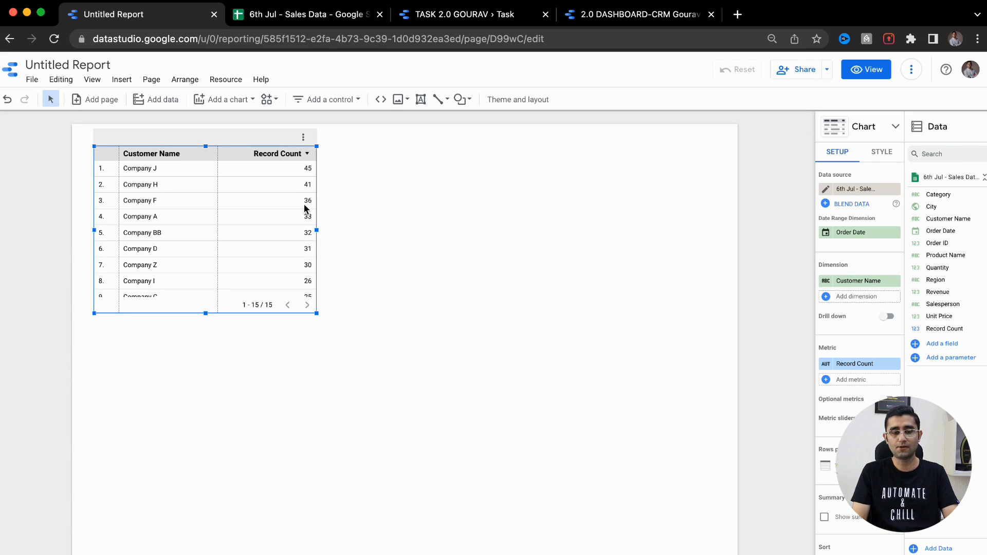
{"action": "key", "text": "Delete"}
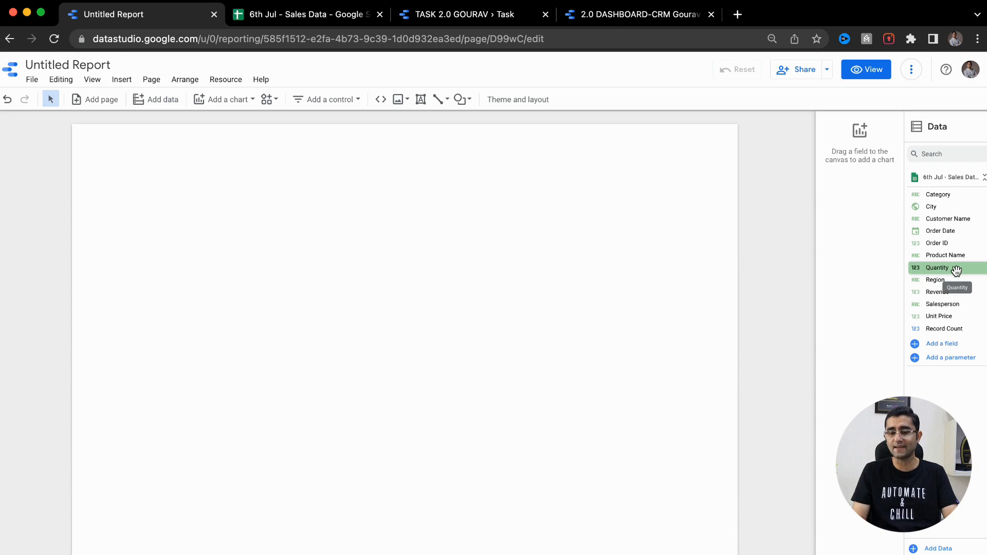
Step: Compare the report's data source fields and their types with the column headers in the spreadsheet's Data sheet
{"action": "scroll", "coordinate": [956, 271], "scroll_direction": "up", "scroll_amount": 5}
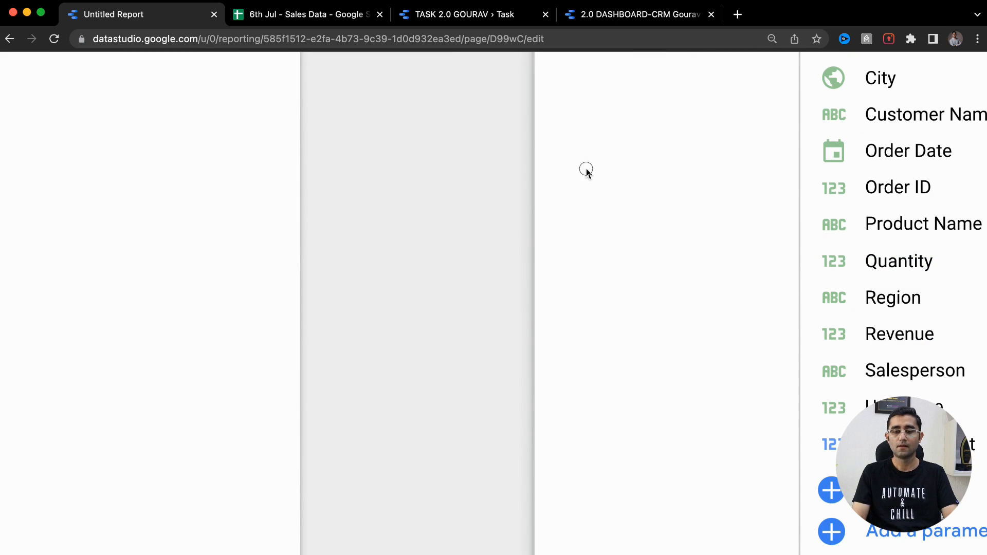
{"action": "key", "text": "ctrl+Tab"}
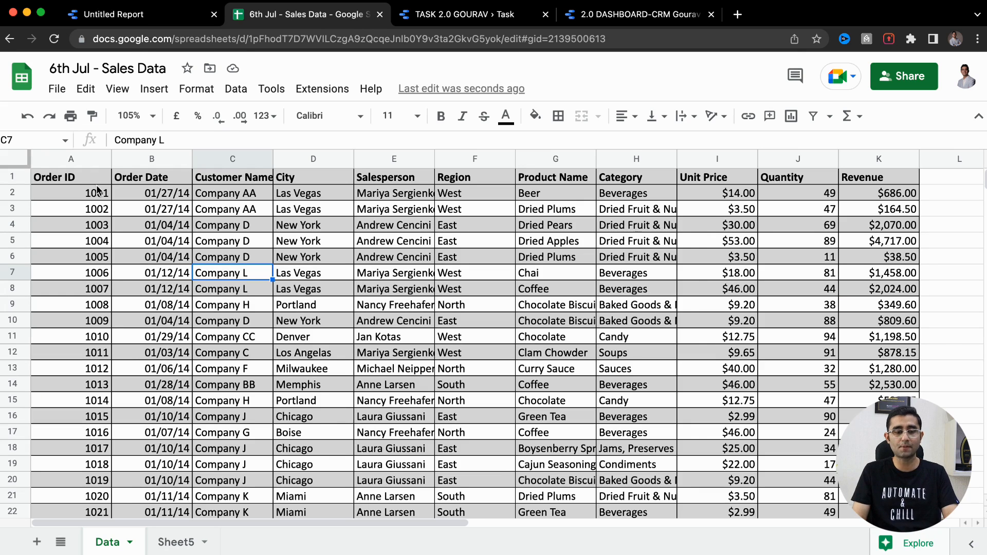
{"action": "left_click", "coordinate": [73, 184]}
{"action": "left_click", "coordinate": [156, 184]}
{"action": "left_click", "coordinate": [213, 185]}
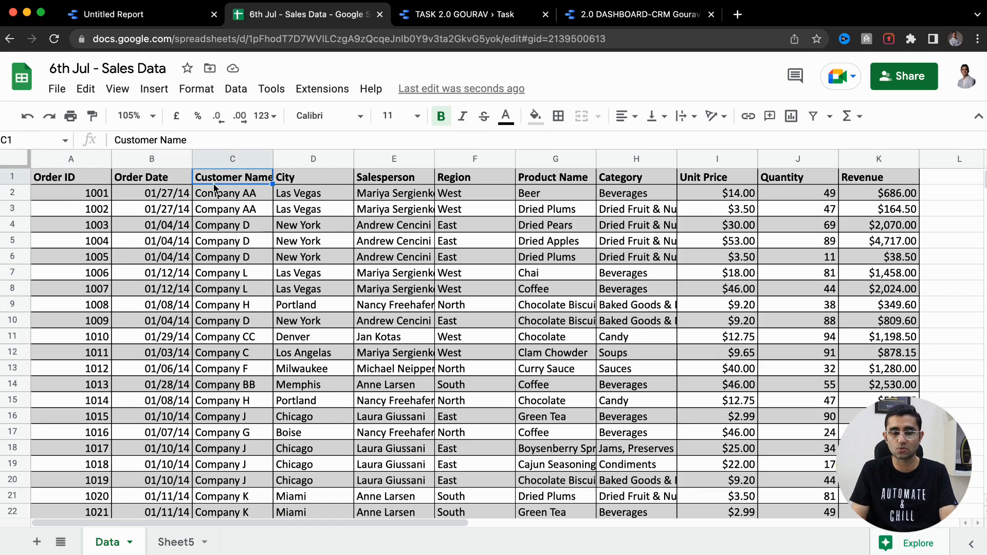
{"action": "left_click", "coordinate": [321, 179]}
{"action": "left_click", "coordinate": [394, 179]}
{"action": "left_click", "coordinate": [479, 175]}
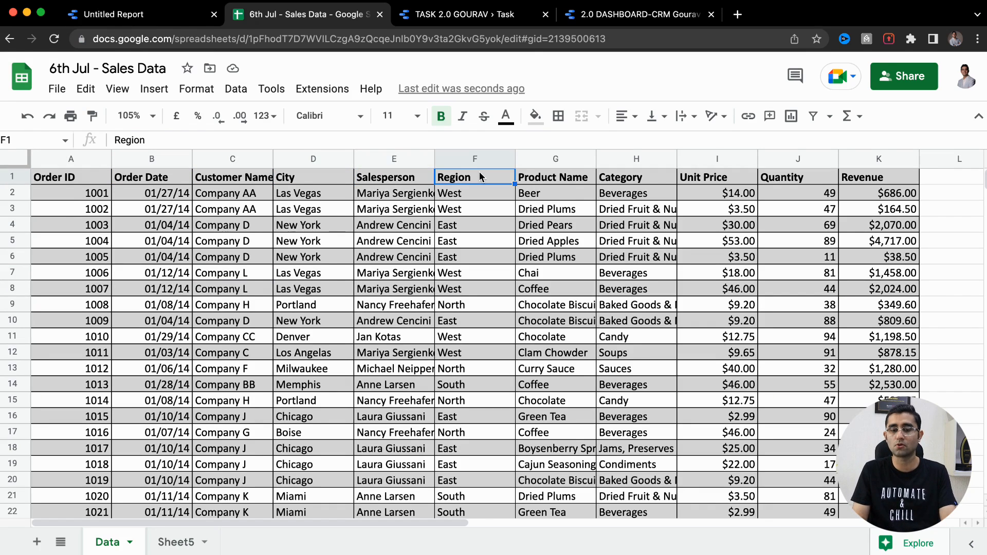
{"action": "key", "text": "ctrl+shift+Tab"}
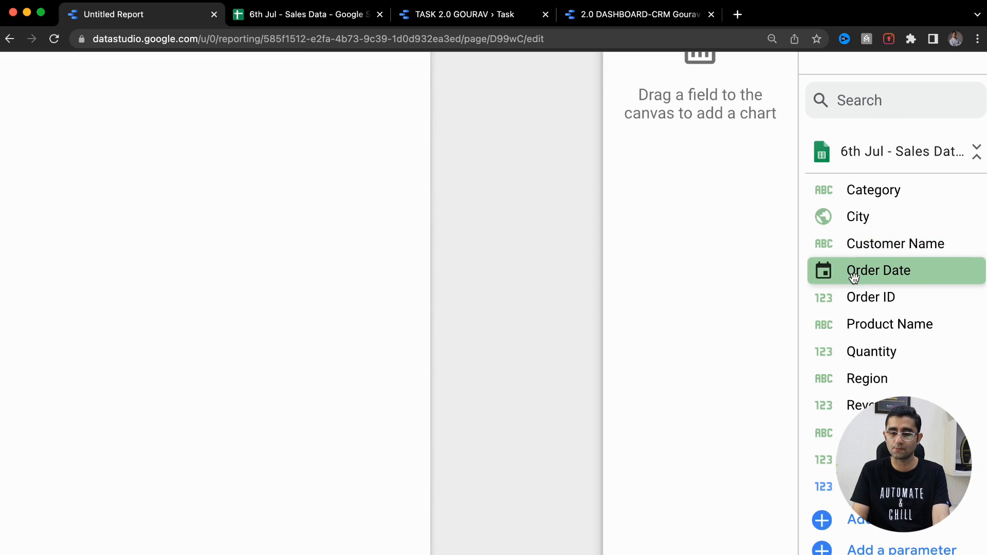
{"action": "scroll", "coordinate": [834, 263], "scroll_direction": "up", "scroll_amount": 1}
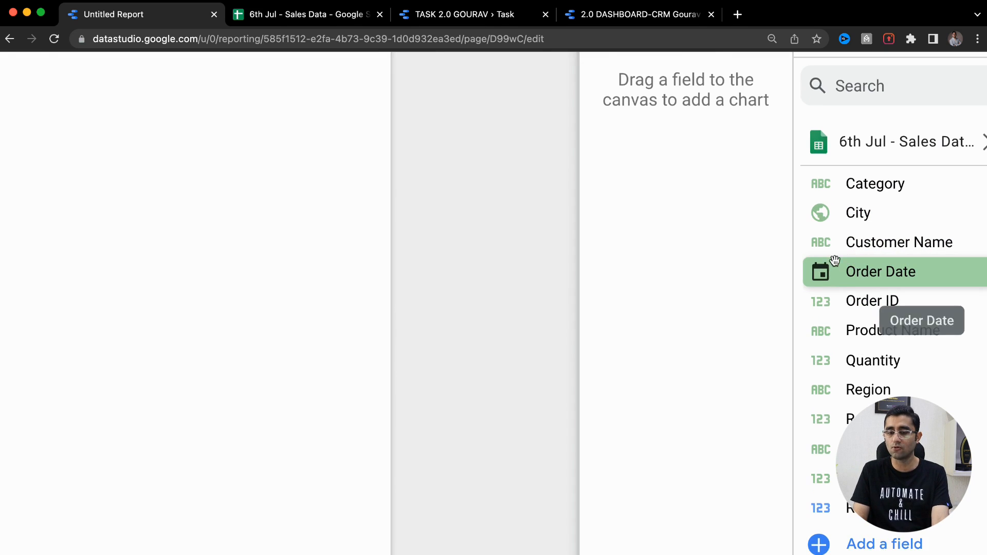
{"action": "scroll", "coordinate": [824, 262], "scroll_direction": "down", "scroll_amount": 2}
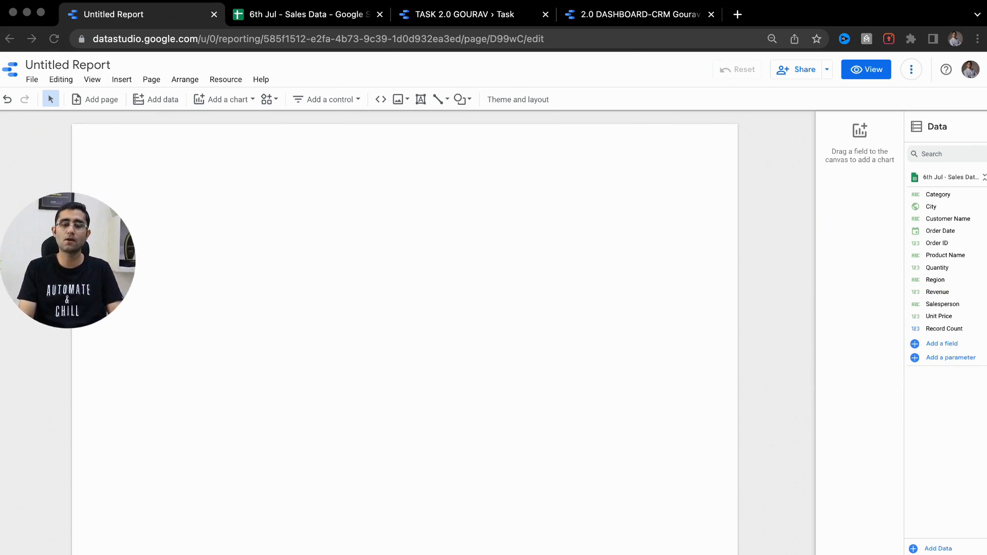
Step: Examine the Salesperson and Revenue columns in the spreadsheet's Data sheet as candidates for the first chart
{"action": "left_click", "coordinate": [658, 429]}
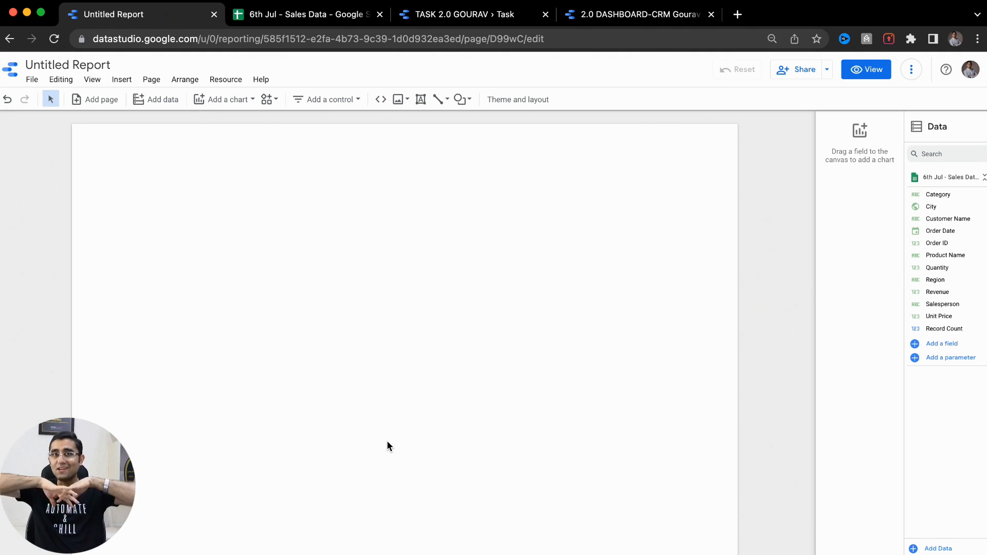
{"action": "key", "text": "ctrl+Tab"}
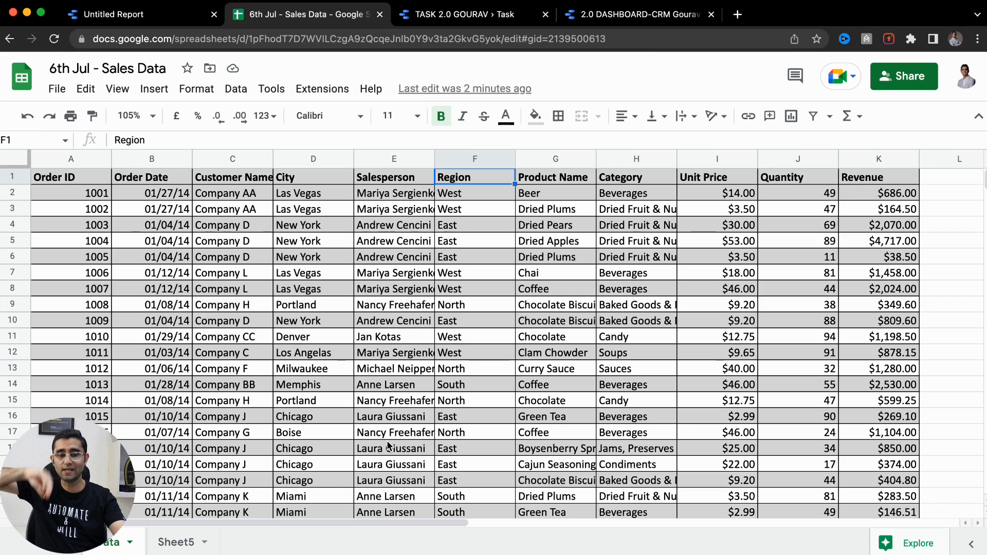
{"action": "key", "text": "ctrl+shift+Tab"}
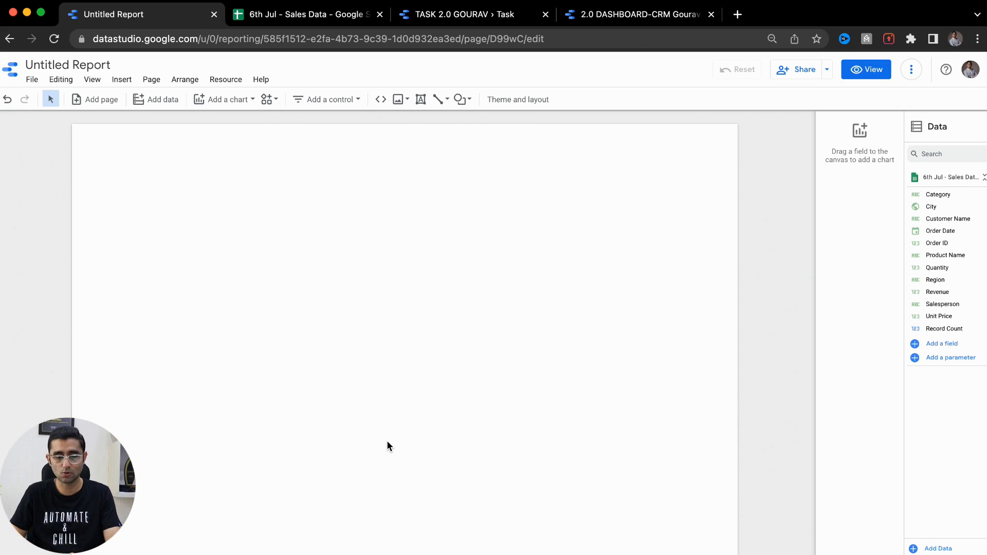
{"action": "key", "text": "ctrl+Tab"}
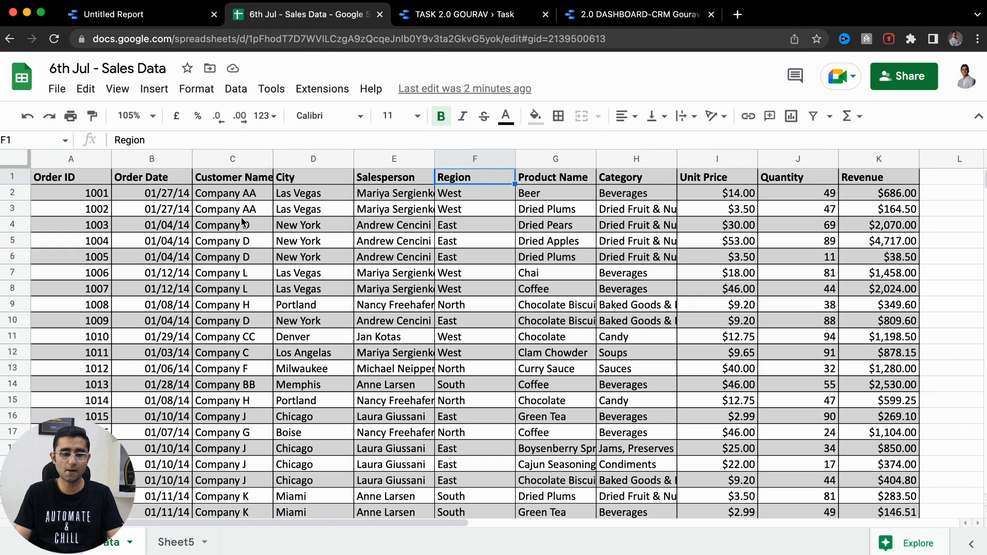
{"action": "left_click_drag", "start_coordinate": [386, 181], "coordinate": [379, 451]}
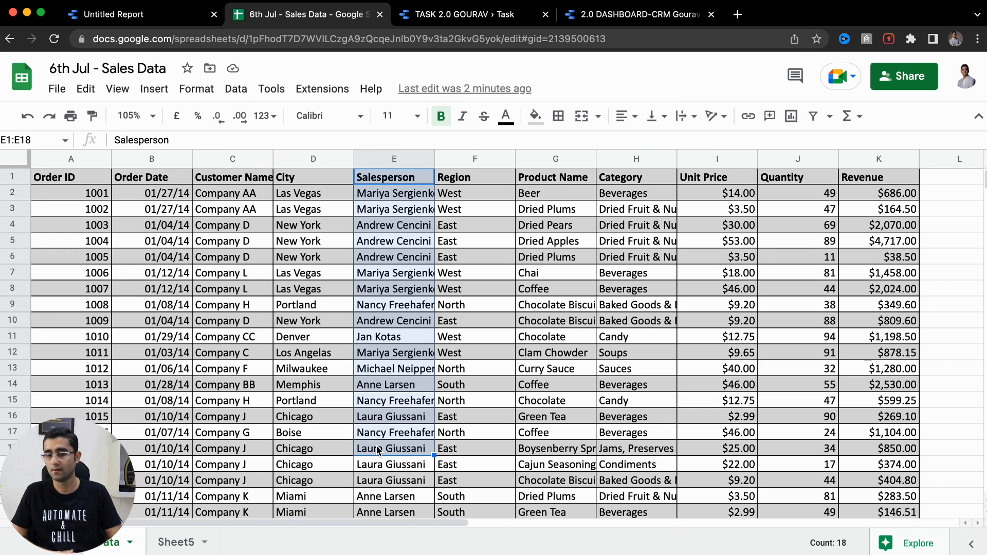
{"action": "left_click", "coordinate": [398, 330]}
{"action": "left_click", "coordinate": [389, 224]}
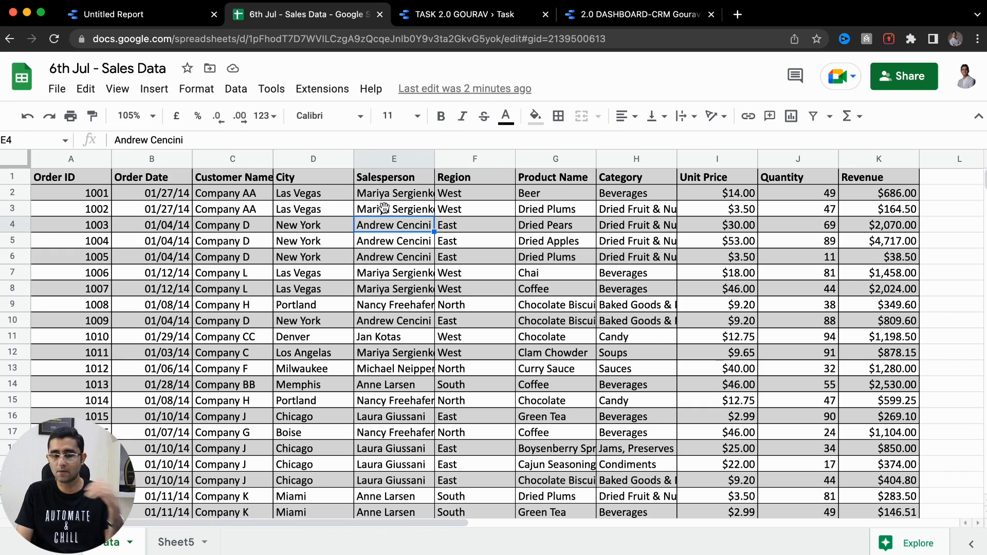
{"action": "left_click", "coordinate": [385, 208]}
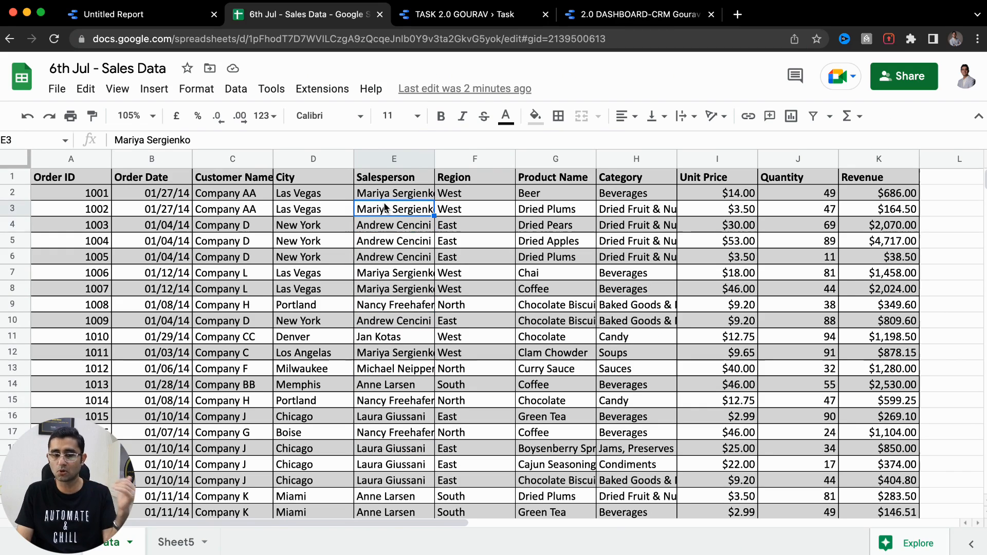
{"action": "left_click", "coordinate": [387, 246]}
{"action": "left_click_drag", "start_coordinate": [880, 177], "coordinate": [880, 368]}
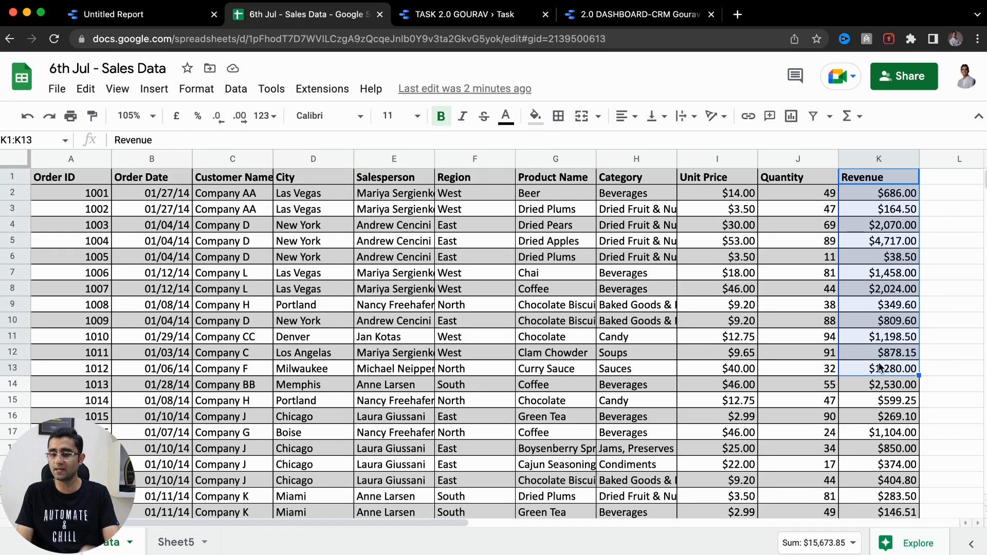
{"action": "left_click", "coordinate": [879, 325]}
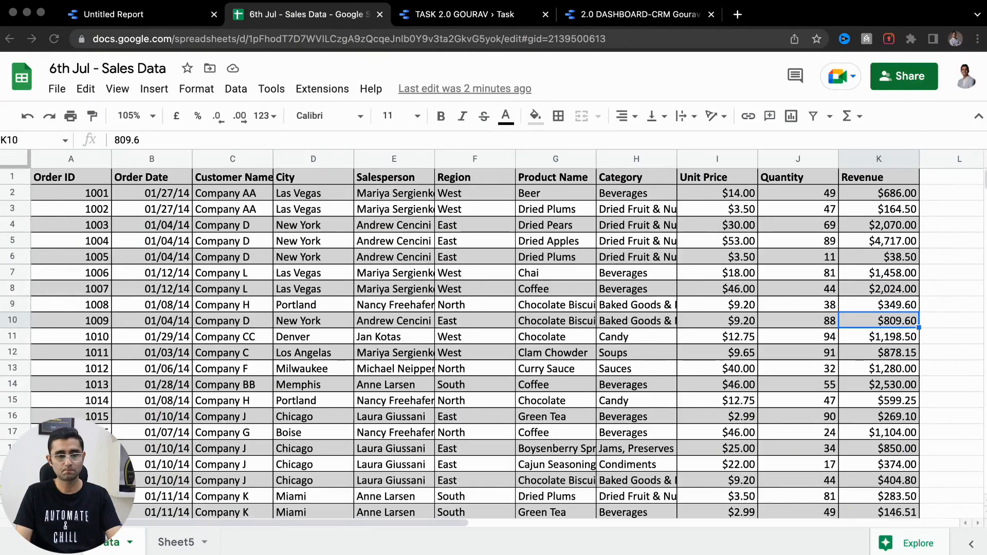
Step: Return to the untitled report and rename it Sales Dashboard
{"action": "left_click", "coordinate": [132, 16]}
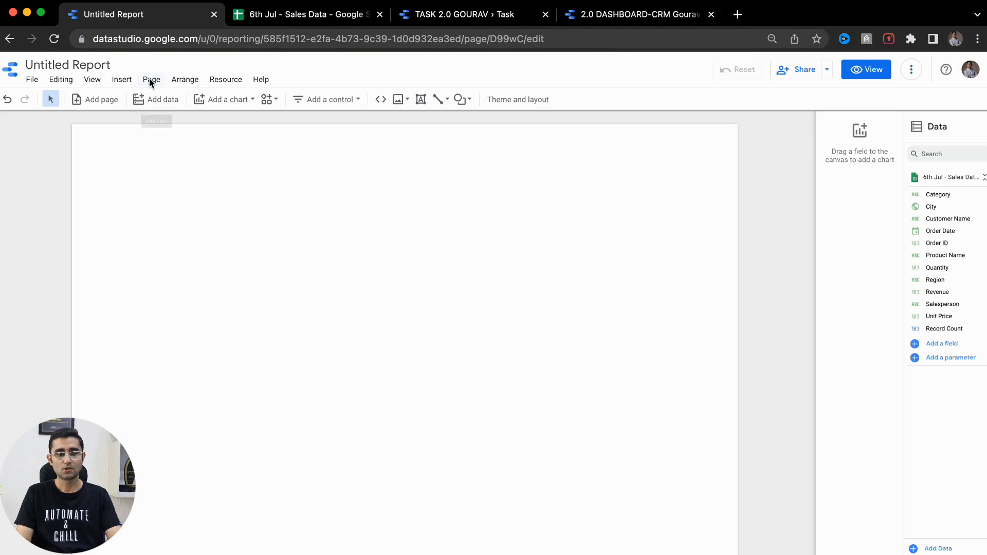
{"action": "left_click", "coordinate": [95, 63]}
{"action": "type", "text": "S"}
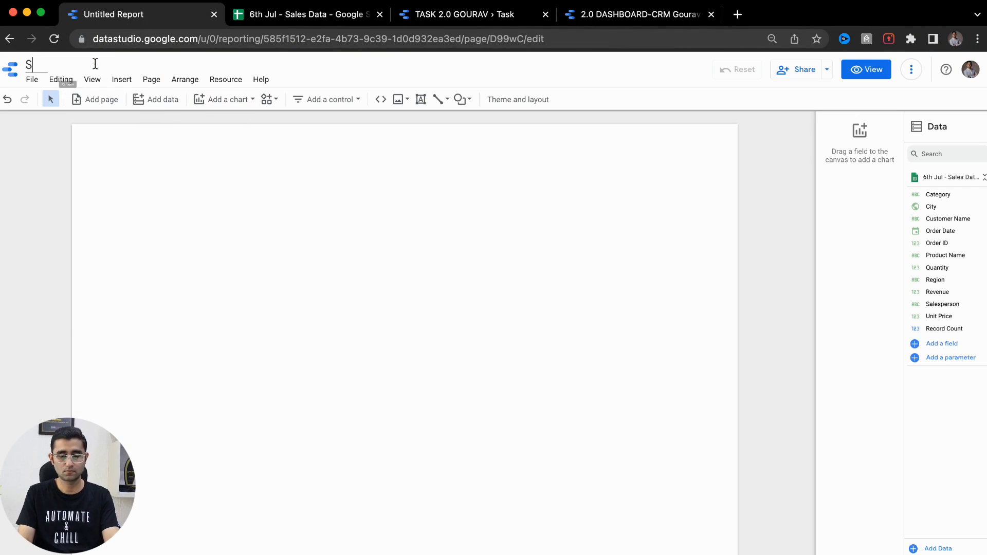
{"action": "type", "text": "ales Dashboard"}
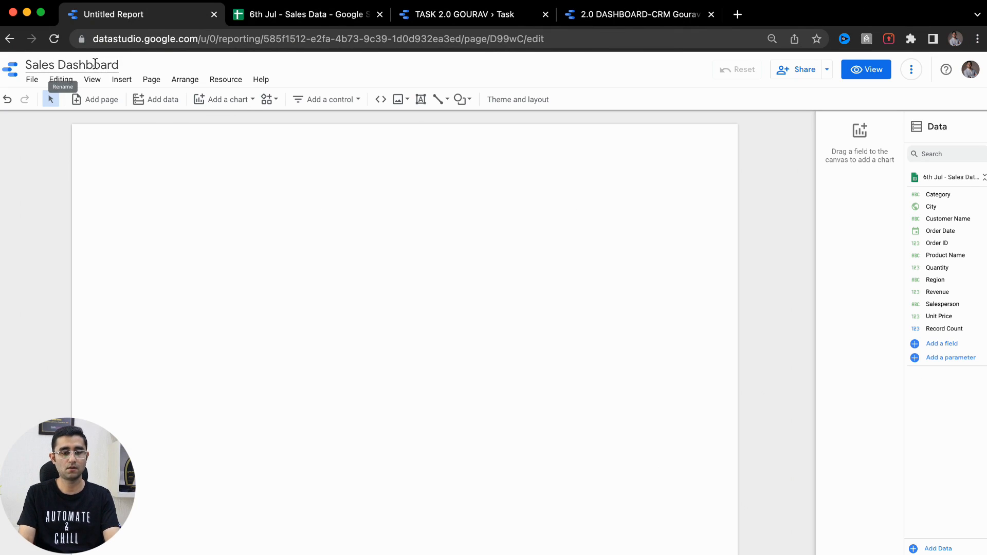
{"action": "key", "text": "Return"}
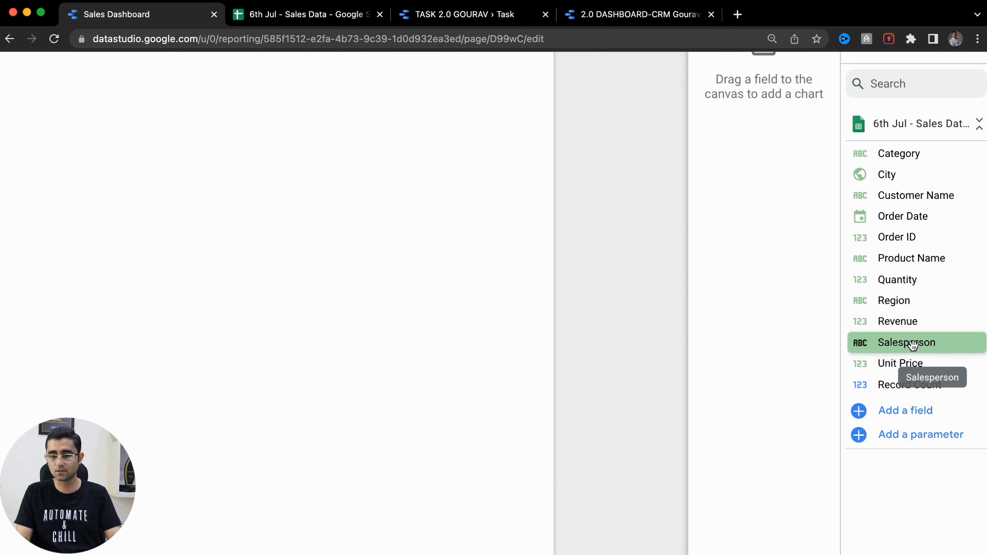
Step: Insert a column chart in the upper-left area of the report page
{"action": "left_click_drag", "start_coordinate": [912, 344], "coordinate": [776, 110]}
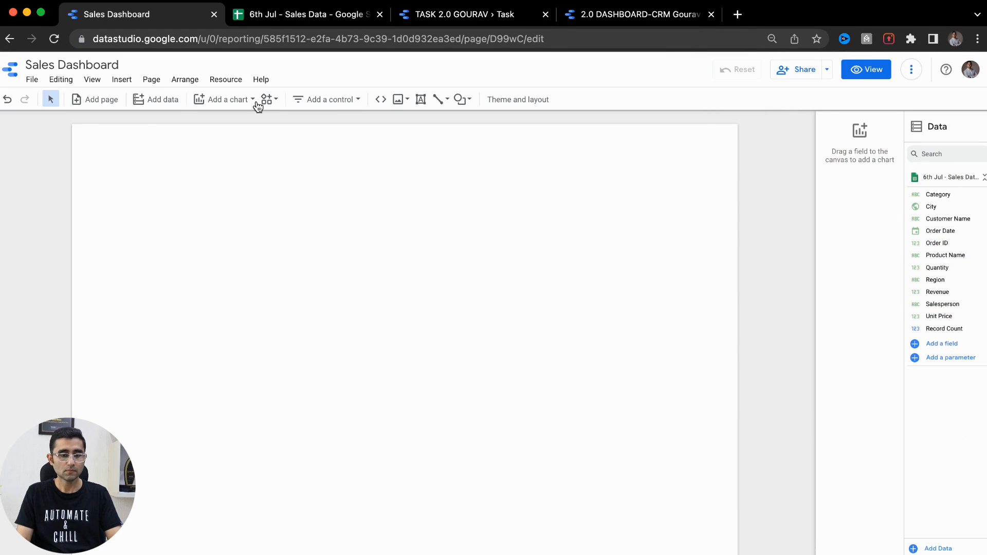
{"action": "left_click", "coordinate": [229, 103]}
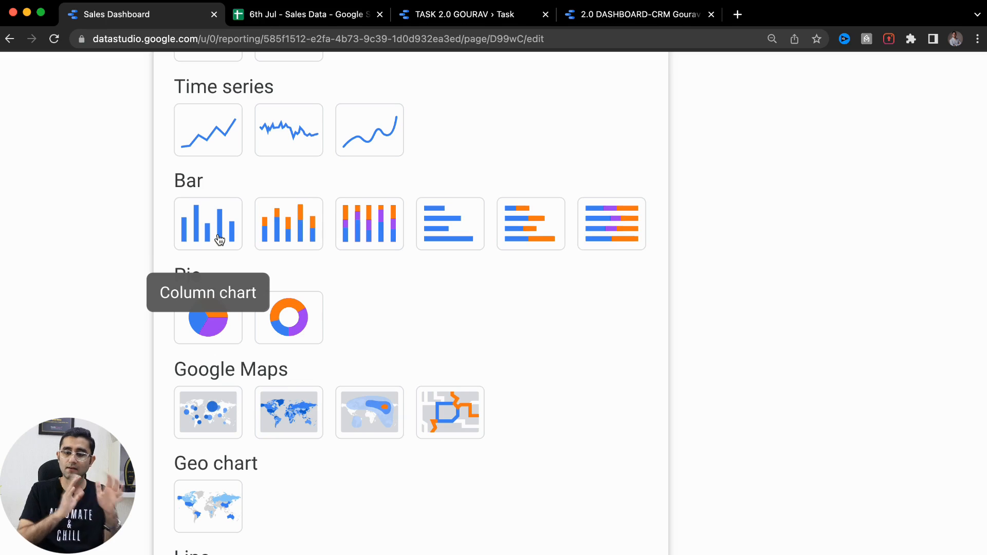
{"action": "left_click", "coordinate": [220, 239]}
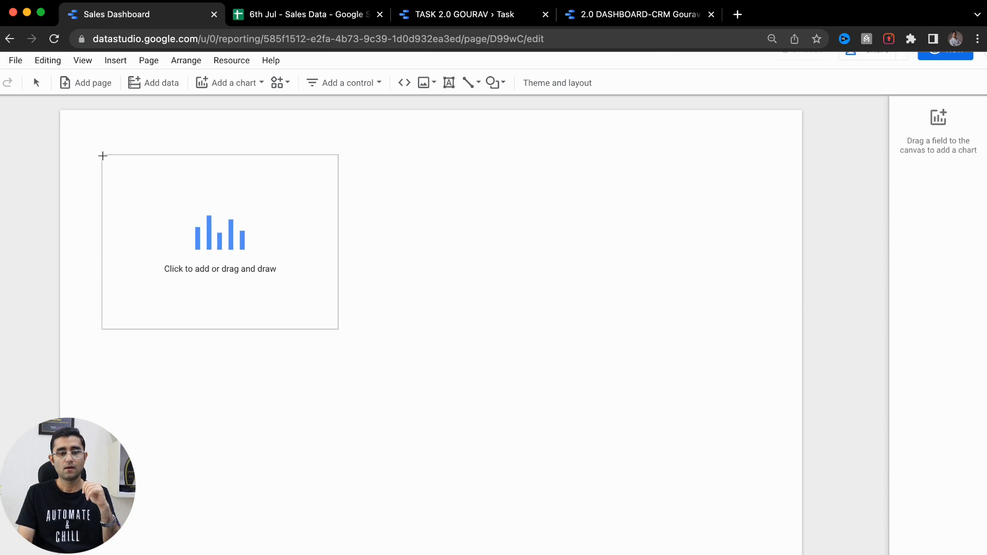
{"action": "left_click", "coordinate": [102, 155]}
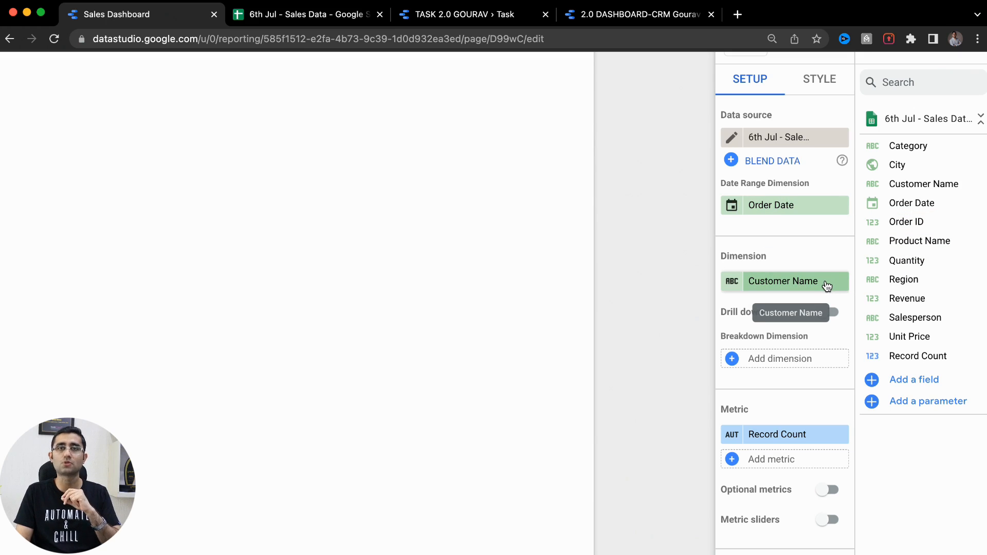
Step: Change the column chart's dimension from Customer Name to Salesperson
{"action": "scroll", "coordinate": [185, 379], "scroll_direction": "left", "scroll_amount": 1}
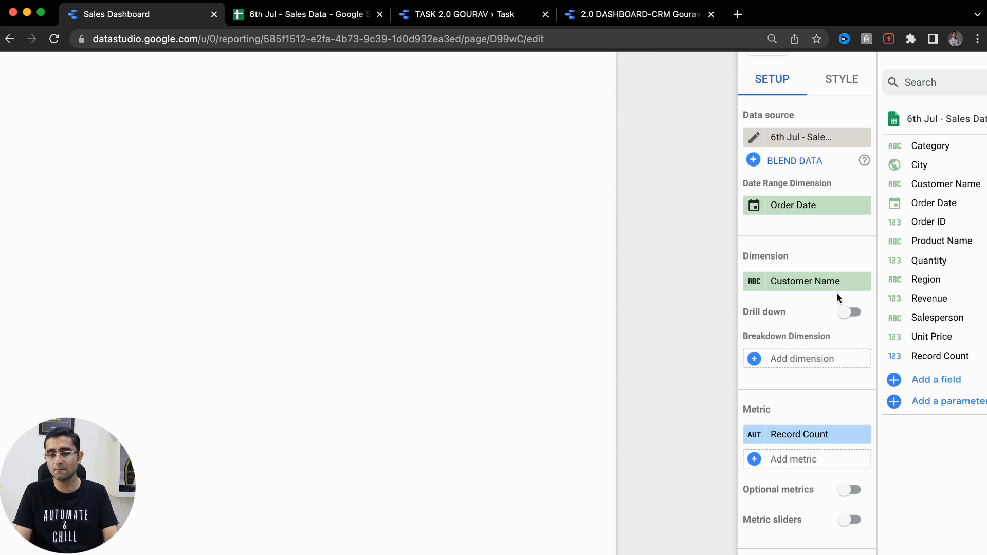
{"action": "left_click", "coordinate": [816, 283]}
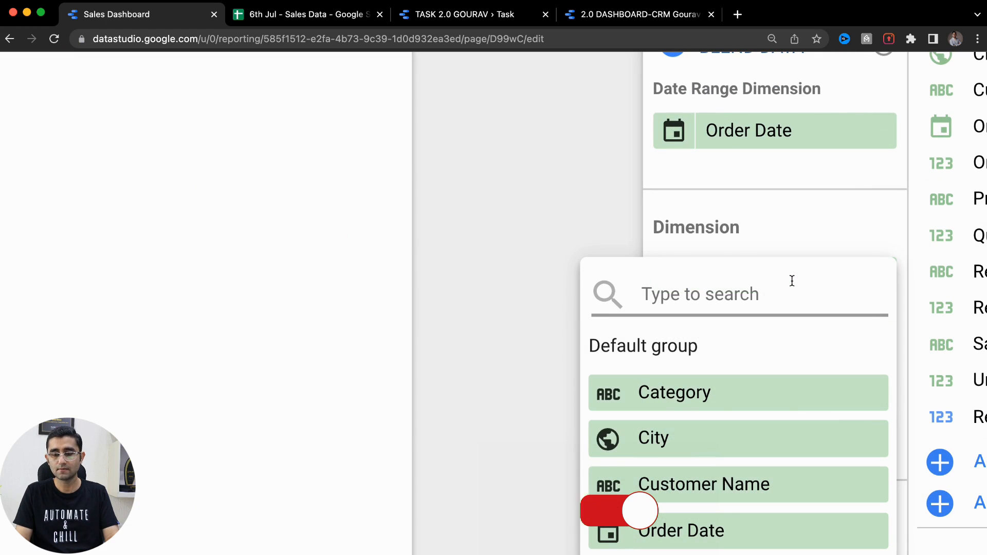
{"action": "scroll", "coordinate": [752, 420], "scroll_direction": "down", "scroll_amount": 10}
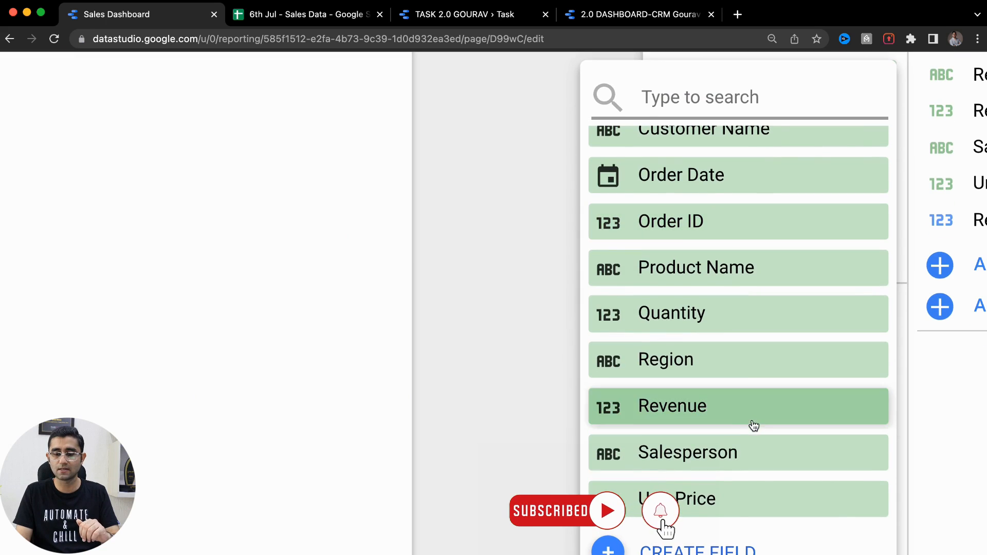
{"action": "left_click", "coordinate": [689, 457]}
{"action": "scroll", "coordinate": [774, 275], "scroll_direction": "up", "scroll_amount": 3}
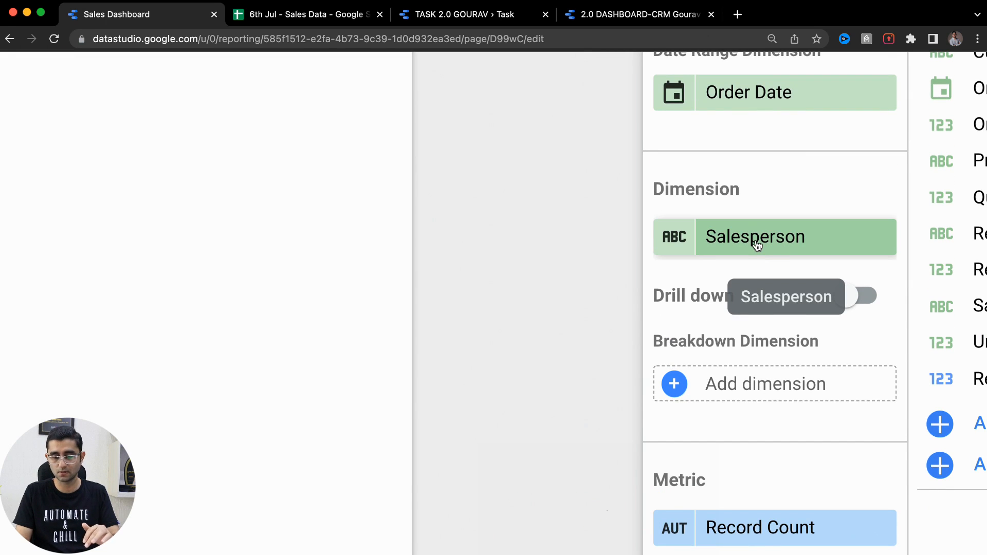
Step: Review the chart's bars per salesperson and check them against the Salesperson and Revenue values in the spreadsheet
{"action": "scroll", "coordinate": [428, 318], "scroll_direction": "left", "scroll_amount": 12}
{"action": "scroll", "coordinate": [427, 319], "scroll_direction": "left", "scroll_amount": 10}
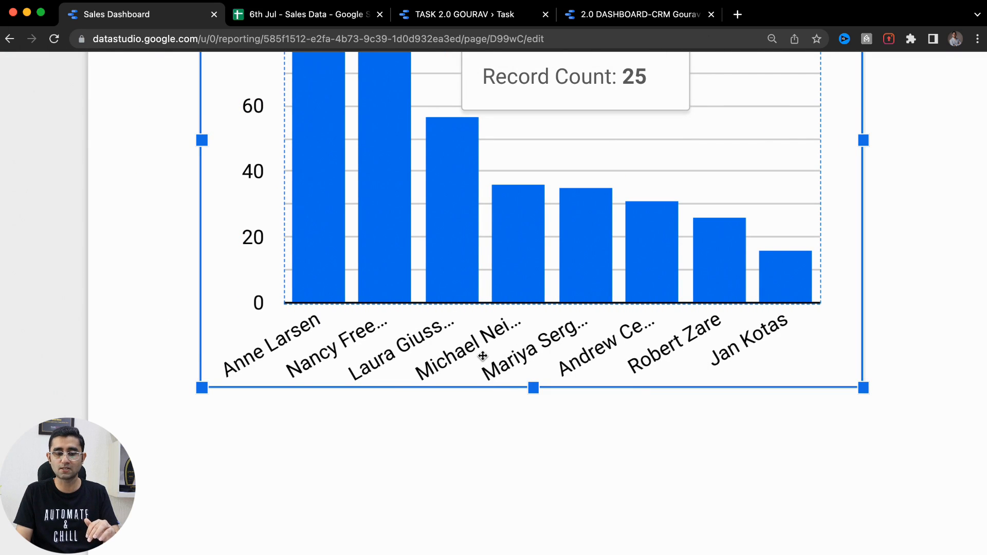
{"action": "scroll", "coordinate": [481, 354], "scroll_direction": "right", "scroll_amount": 15}
{"action": "scroll", "coordinate": [482, 360], "scroll_direction": "right", "scroll_amount": 10}
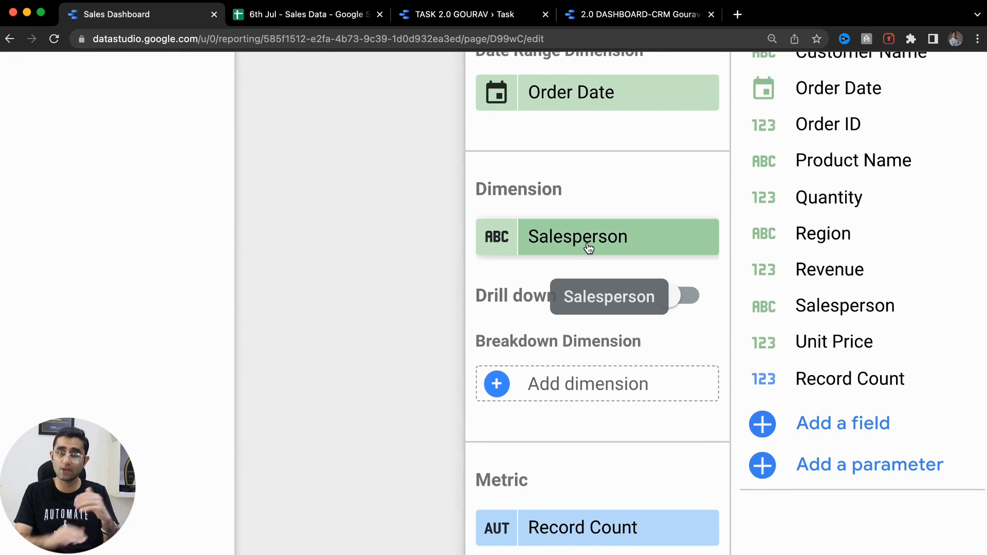
{"action": "key", "text": "ctrl+Tab"}
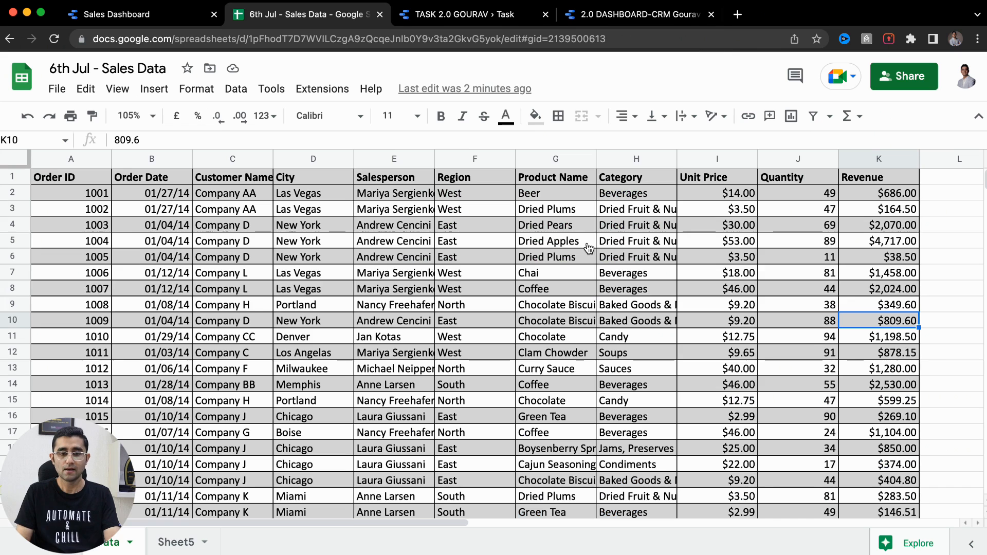
{"action": "left_click_drag", "start_coordinate": [366, 194], "coordinate": [391, 320]}
{"action": "left_click_drag", "start_coordinate": [884, 195], "coordinate": [871, 357]}
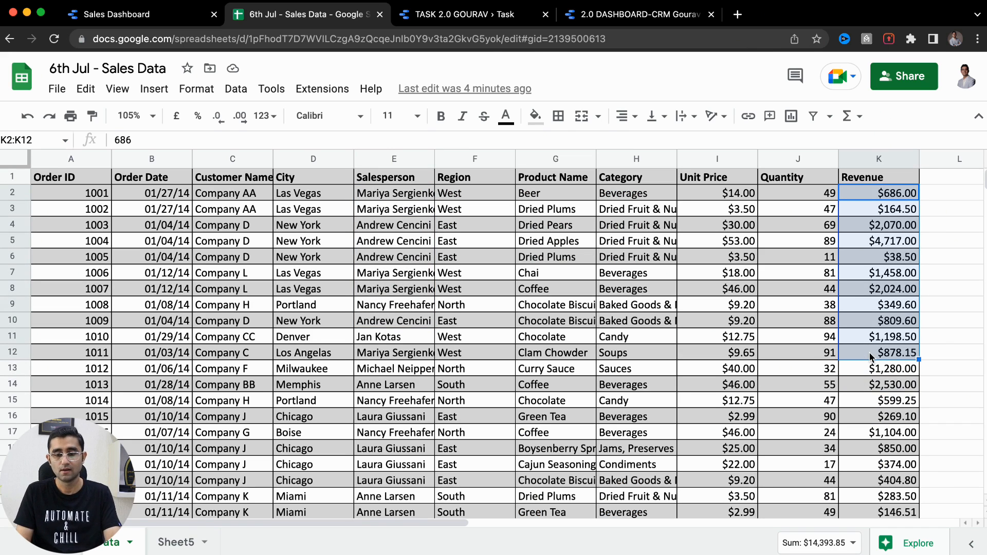
{"action": "key", "text": "ctrl+shift+Tab"}
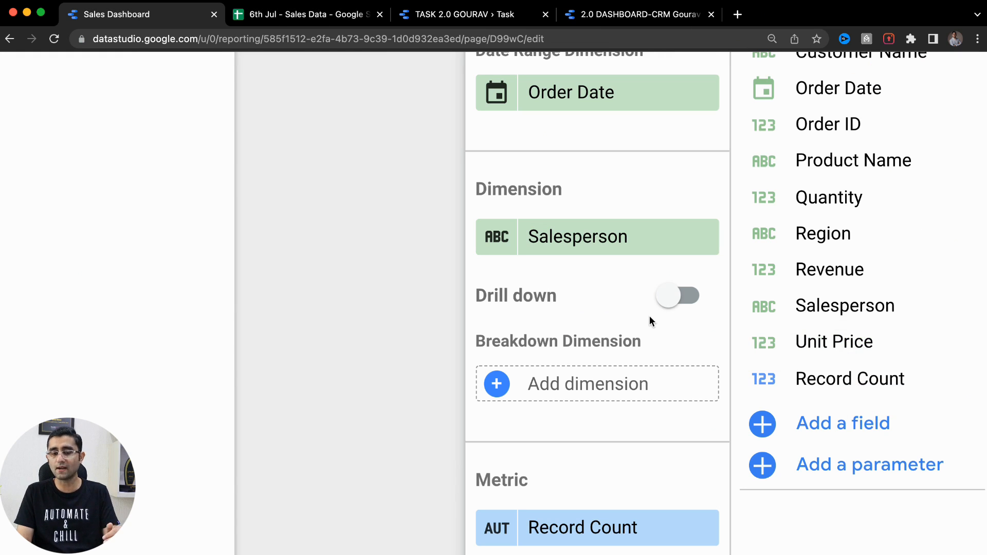
Step: Replace the column chart's Record Count metric with Revenue, aggregated as a sum
{"action": "scroll", "coordinate": [649, 308], "scroll_direction": "down", "scroll_amount": 3}
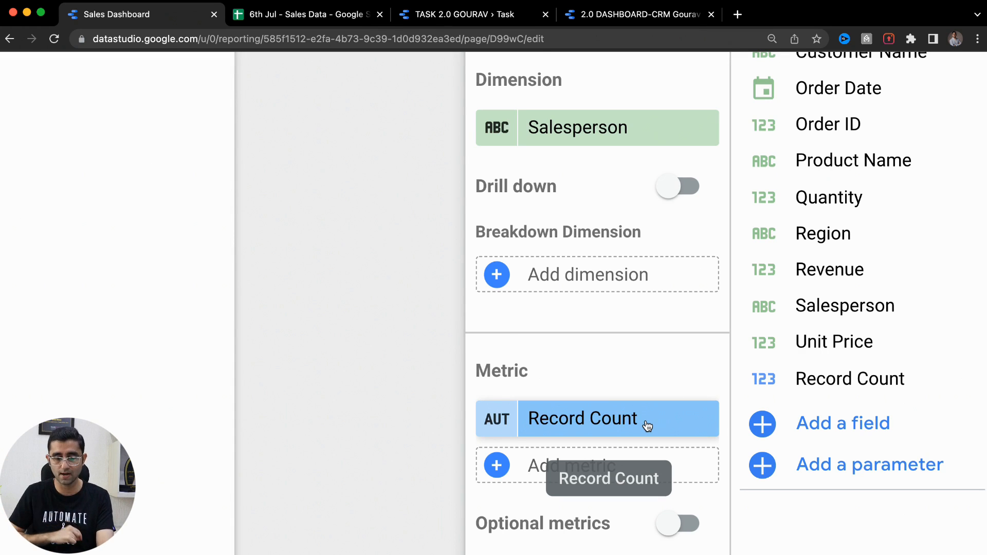
{"action": "left_click", "coordinate": [623, 417]}
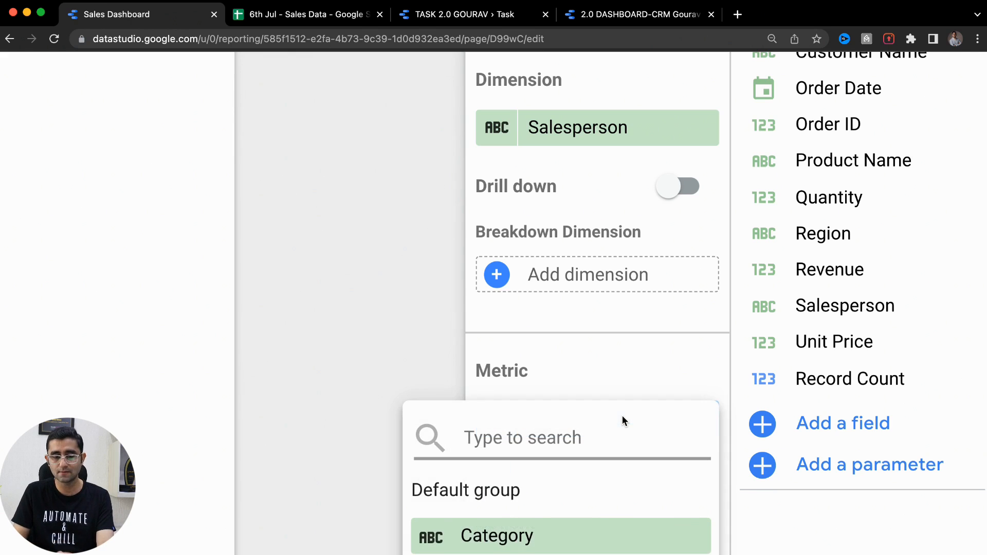
{"action": "scroll", "coordinate": [622, 416], "scroll_direction": "down", "scroll_amount": 2}
{"action": "scroll", "coordinate": [622, 416], "scroll_direction": "down", "scroll_amount": 5}
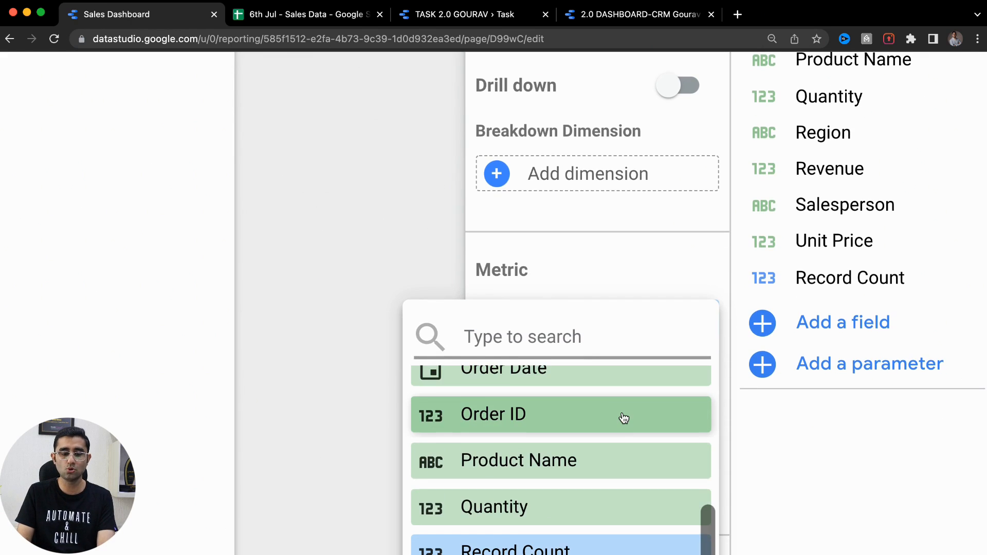
{"action": "left_click", "coordinate": [513, 456]}
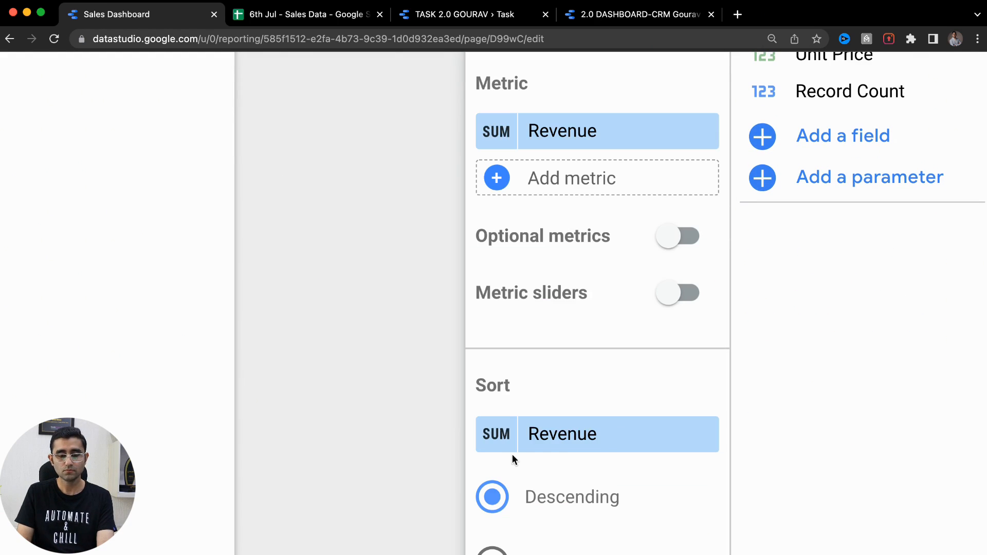
{"action": "scroll", "coordinate": [578, 282], "scroll_direction": "up", "scroll_amount": 2}
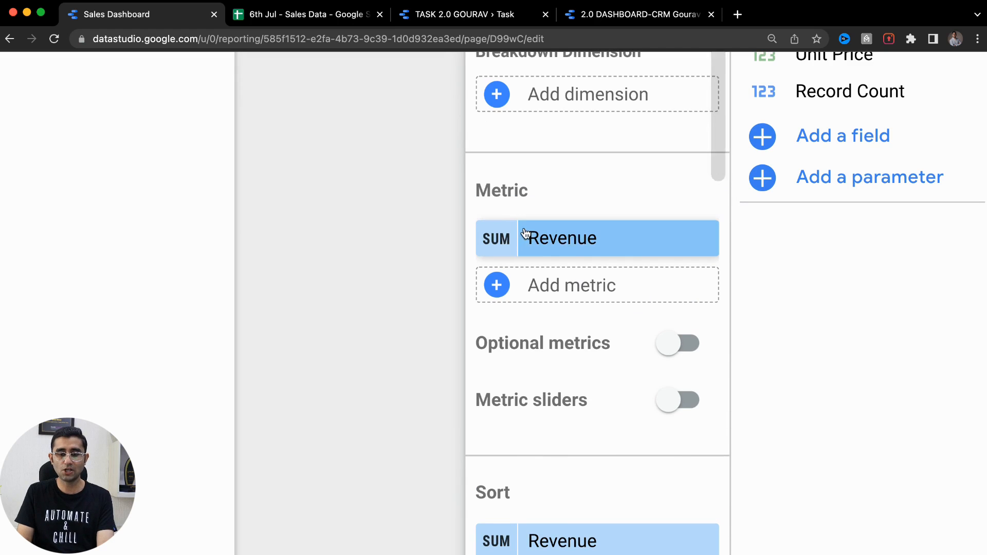
{"action": "key", "text": "super+0"}
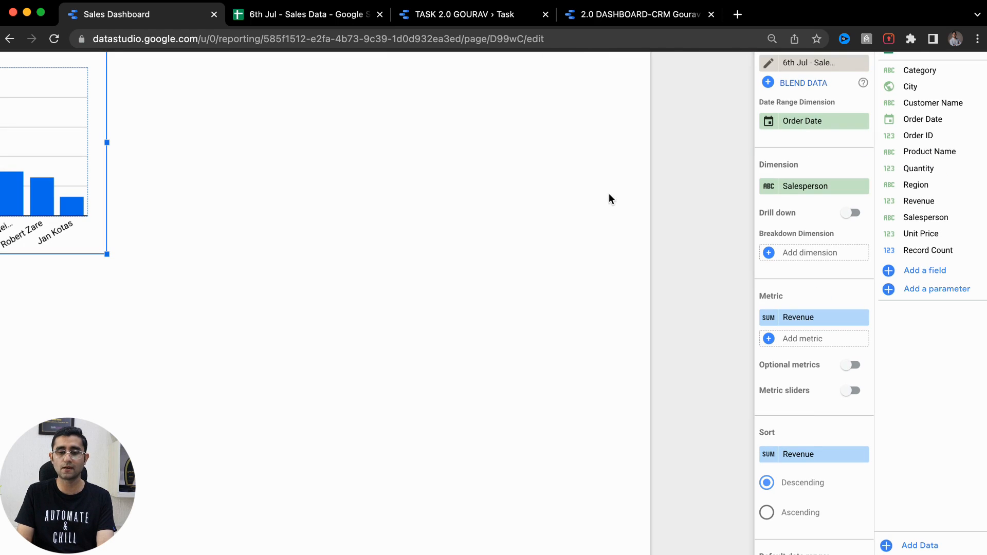
Step: Enlarge the revenue by salesperson chart to span most of the page width, and deselect it
{"action": "scroll", "coordinate": [834, 217], "scroll_direction": "up", "scroll_amount": 5}
{"action": "scroll", "coordinate": [834, 217], "scroll_direction": "up", "scroll_amount": 2}
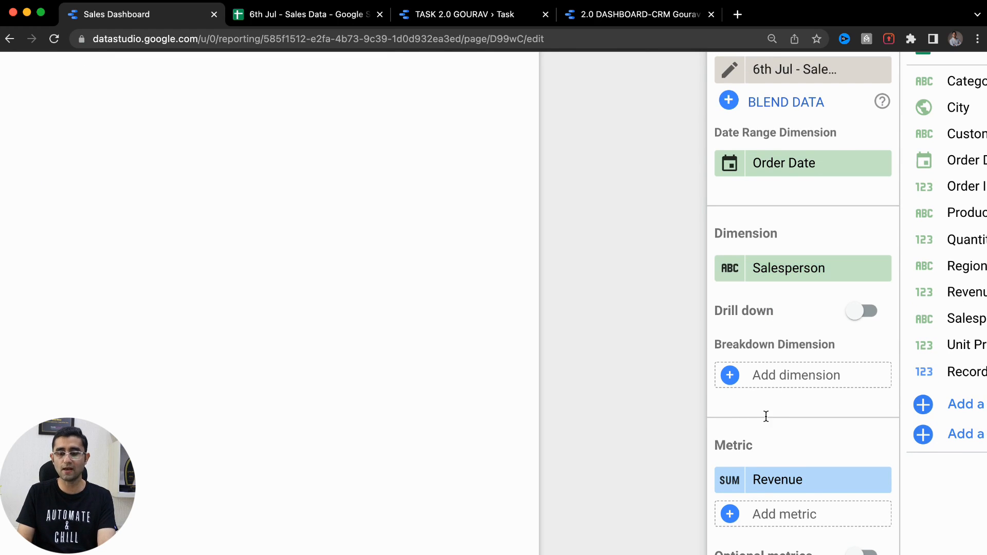
{"action": "scroll", "coordinate": [513, 414], "scroll_direction": "down", "scroll_amount": 5}
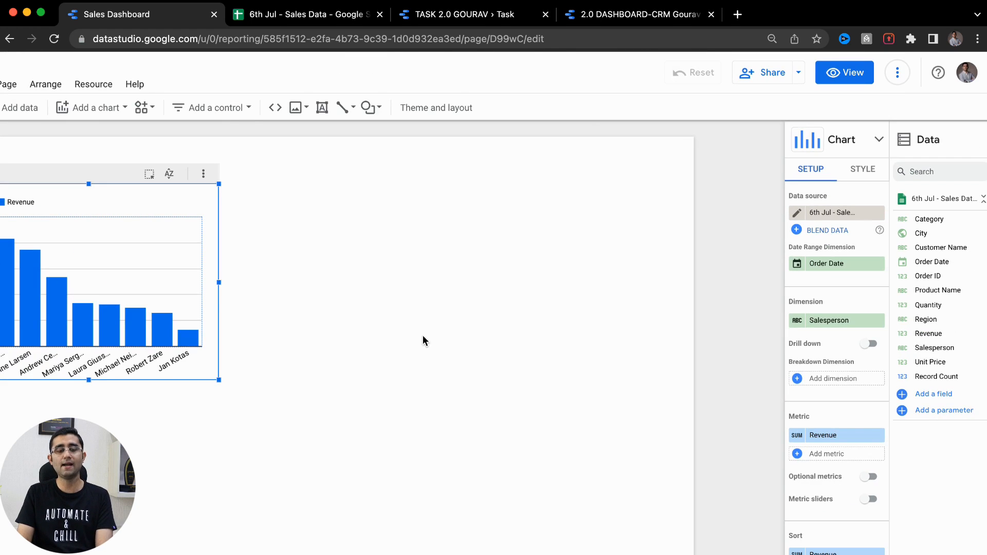
{"action": "left_click_drag", "start_coordinate": [333, 332], "coordinate": [695, 440]}
{"action": "left_click", "coordinate": [599, 538]}
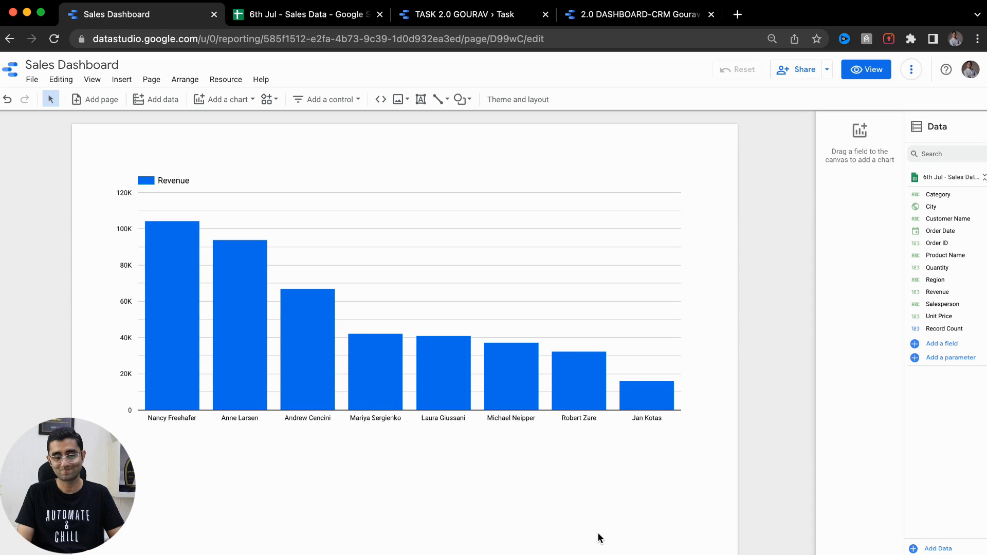
Step: Compare the revenue by salesperson chart with the Salesperson and Revenue columns in the 6th Jul - Sales Data spreadsheet
{"action": "left_click", "coordinate": [271, 524]}
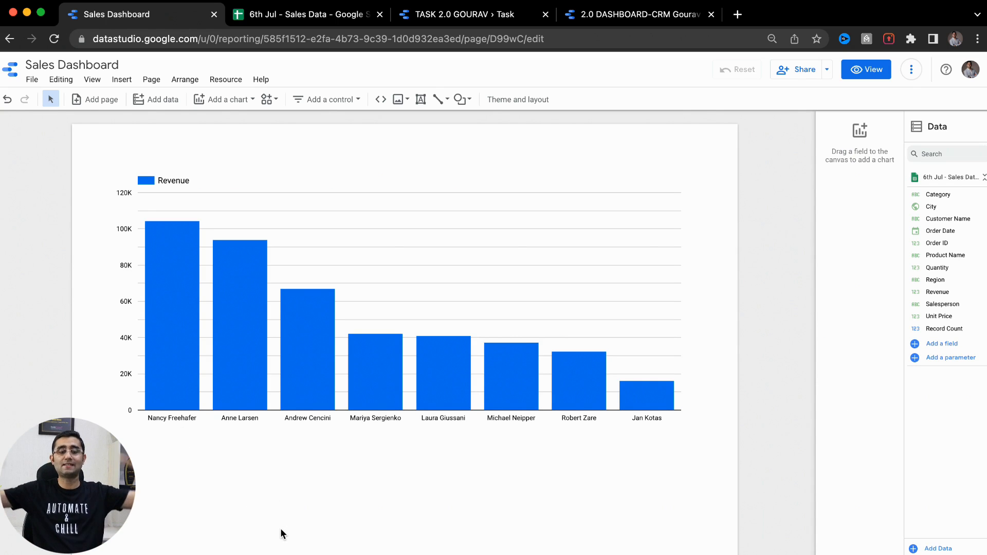
{"action": "mouse_move", "coordinate": [159, 334]}
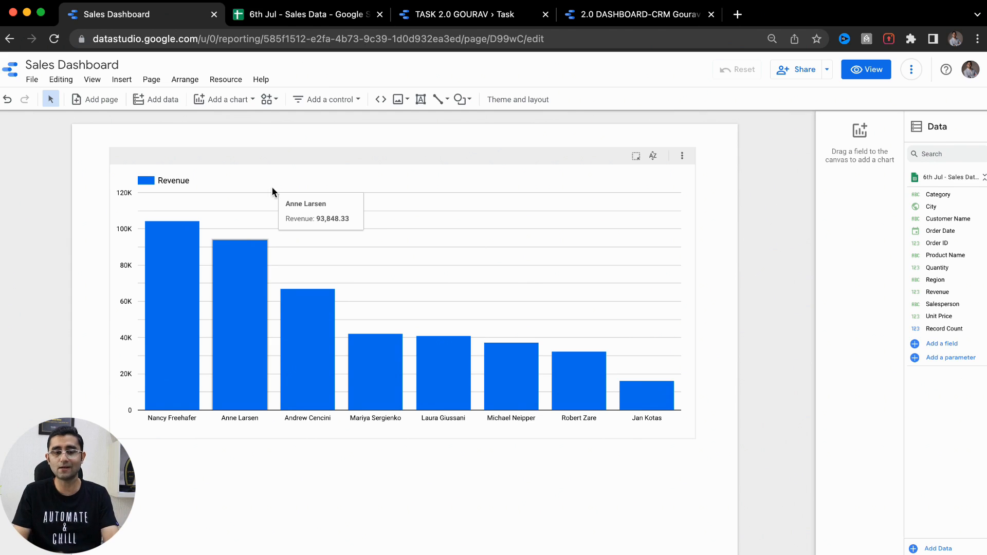
{"action": "left_click", "coordinate": [339, 15]}
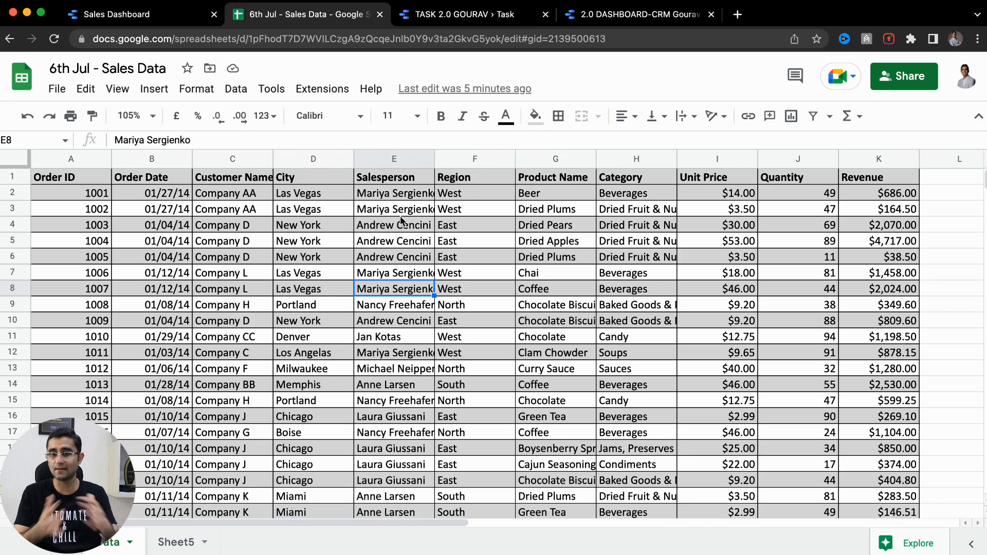
{"action": "left_click_drag", "start_coordinate": [401, 221], "coordinate": [398, 401]}
{"action": "left_click_drag", "start_coordinate": [874, 226], "coordinate": [859, 414]}
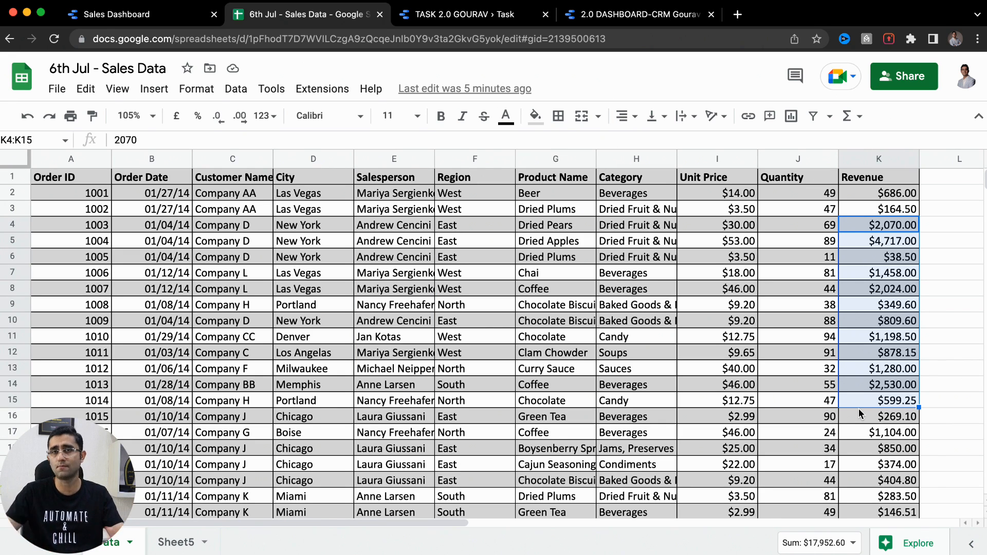
{"action": "key", "text": "ctrl+shift+Tab"}
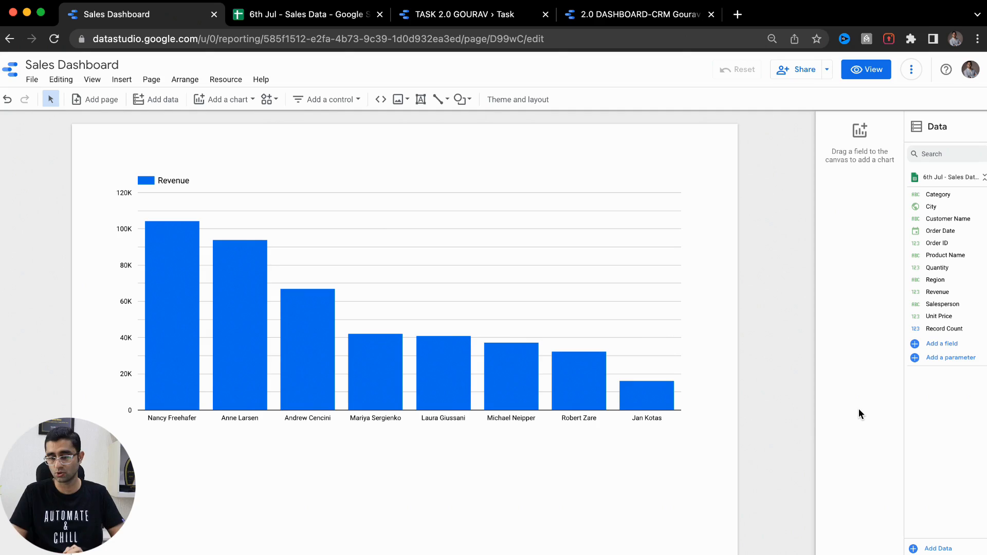
{"action": "key", "text": "ctrl+Tab"}
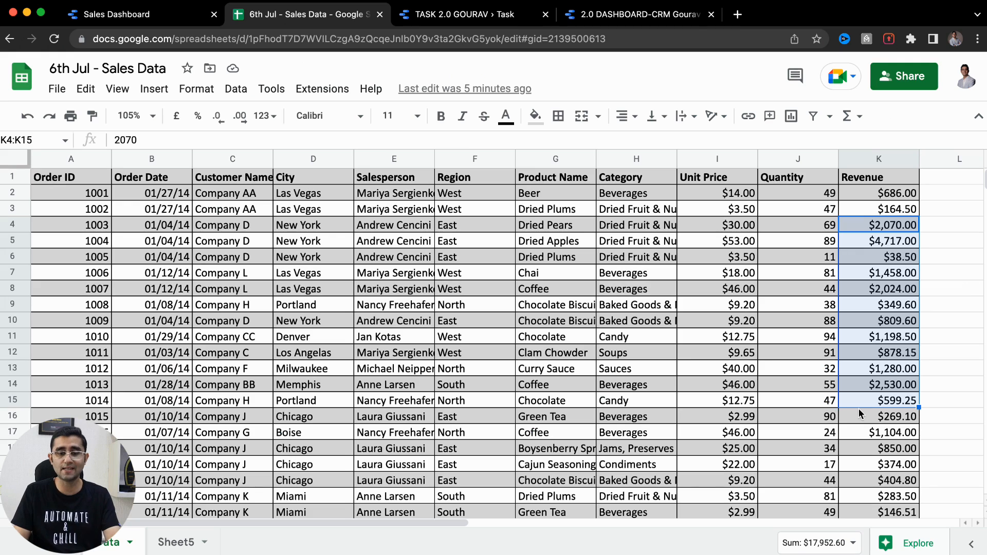
{"action": "left_click", "coordinate": [874, 307]}
{"action": "scroll", "coordinate": [874, 311], "scroll_direction": "down", "scroll_amount": 20}
{"action": "key", "text": "ctrl+shift+Tab"}
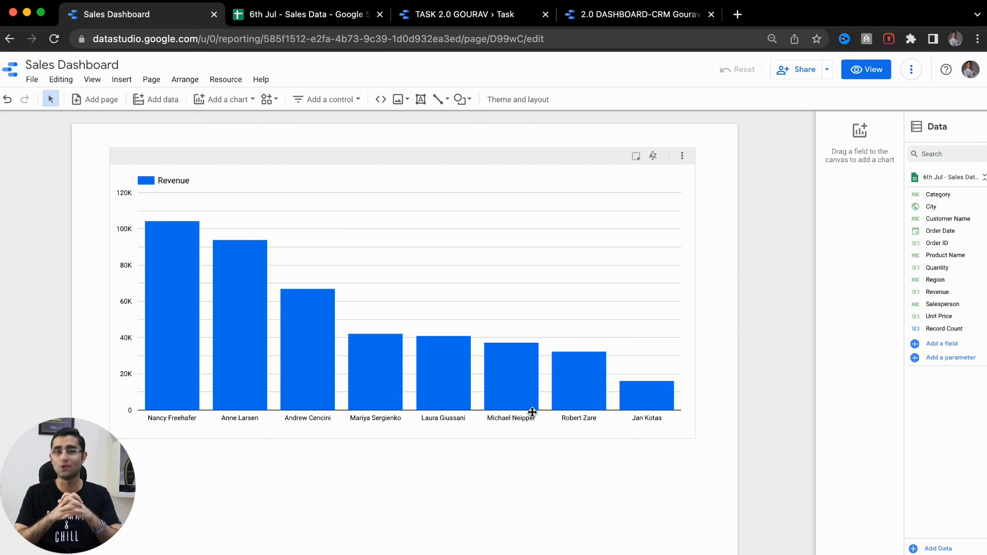
Step: Shrink the revenue by salesperson chart to under half the page width and place it on the page's left side
{"action": "left_click_drag", "start_coordinate": [665, 430], "coordinate": [686, 484]}
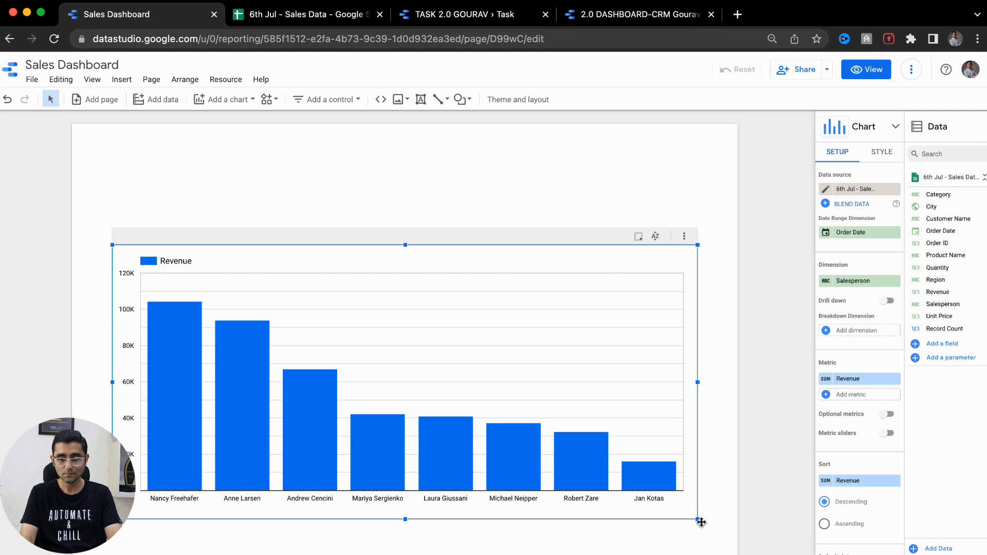
{"action": "left_click_drag", "start_coordinate": [696, 518], "coordinate": [514, 467]}
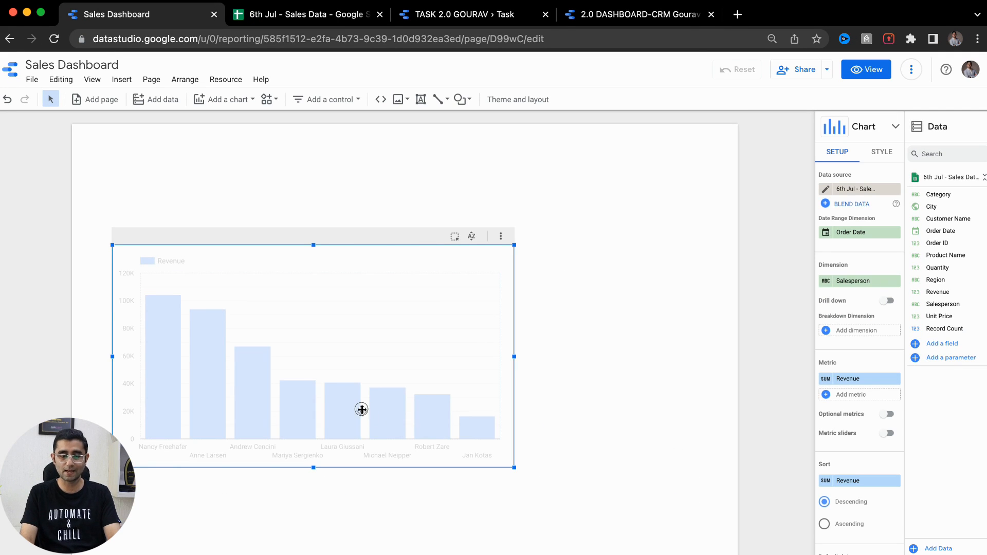
{"action": "left_click_drag", "start_coordinate": [254, 376], "coordinate": [407, 456]}
{"action": "left_click_drag", "start_coordinate": [126, 257], "coordinate": [125, 231]}
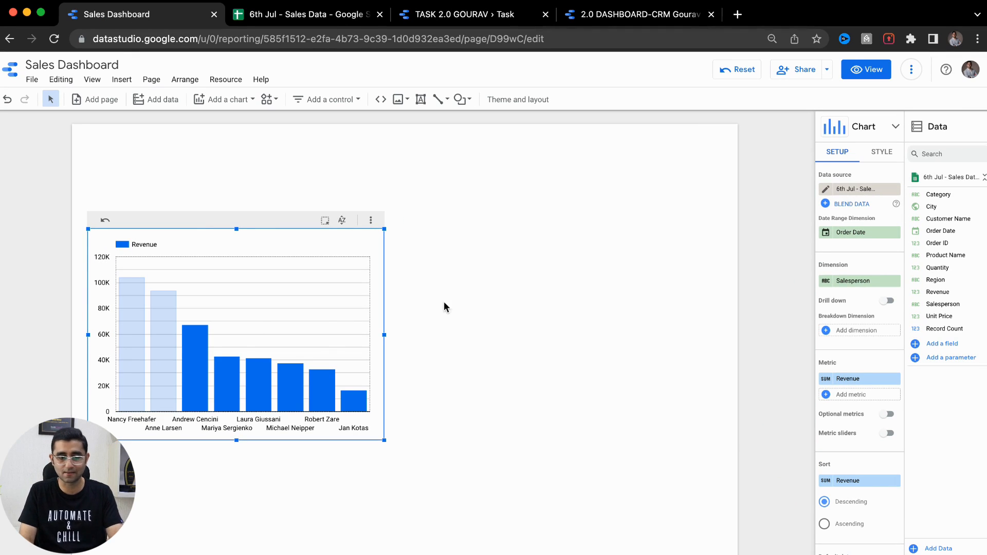
{"action": "left_click", "coordinate": [224, 380]}
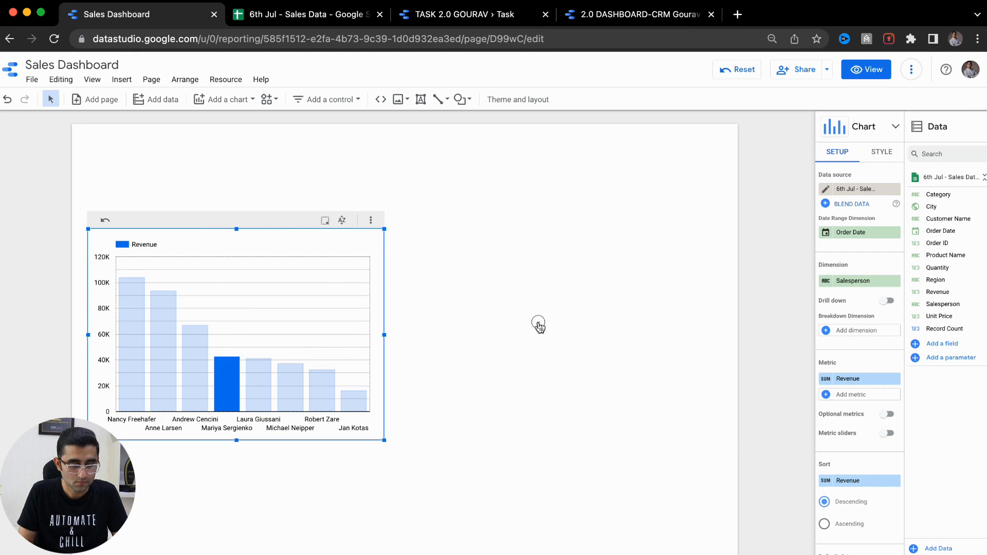
{"action": "left_click", "coordinate": [535, 326]}
{"action": "left_click", "coordinate": [236, 371]}
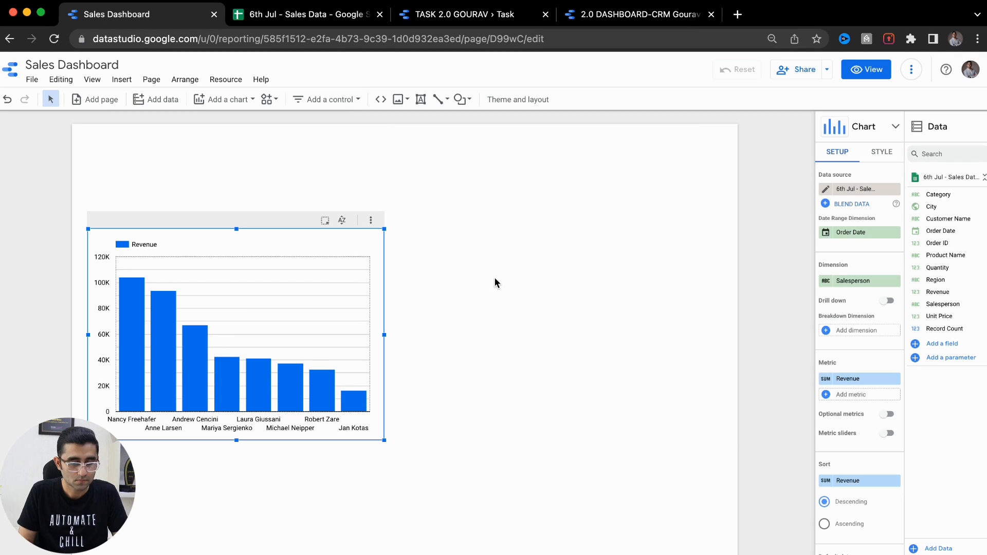
Step: Examine the product categories listed in the Category column of the 6th Jul - Sales Data spreadsheet
{"action": "left_click", "coordinate": [316, 15]}
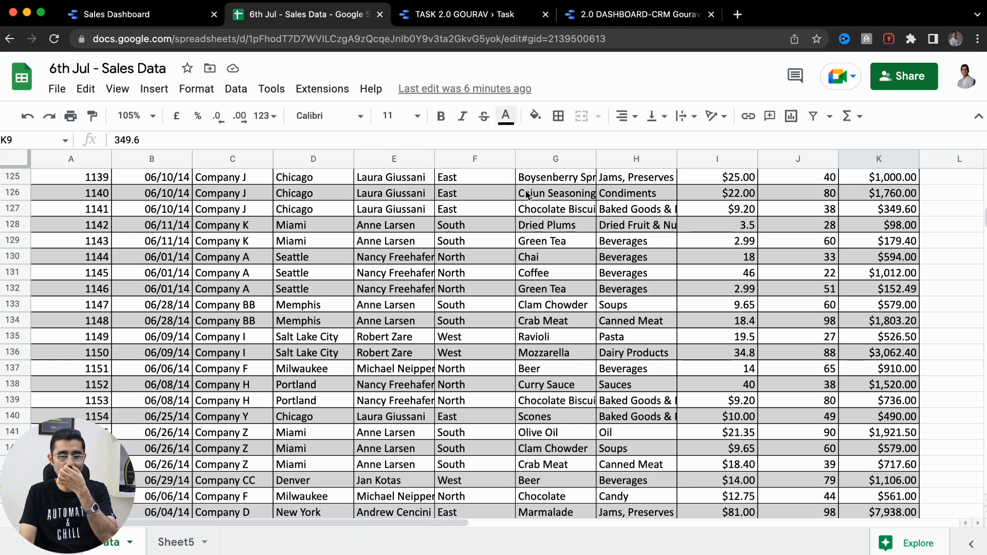
{"action": "left_click", "coordinate": [604, 385]}
{"action": "scroll", "coordinate": [604, 386], "scroll_direction": "up", "scroll_amount": 20}
{"action": "left_click", "coordinate": [660, 308]}
{"action": "left_click", "coordinate": [626, 191]}
{"action": "left_click", "coordinate": [628, 210]}
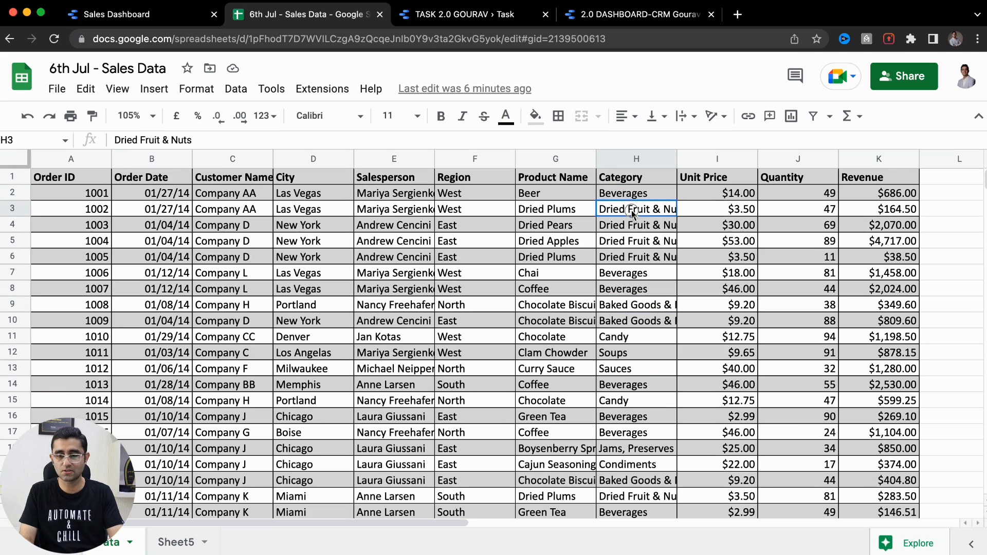
{"action": "left_click", "coordinate": [620, 357]}
{"action": "left_click", "coordinate": [626, 375]}
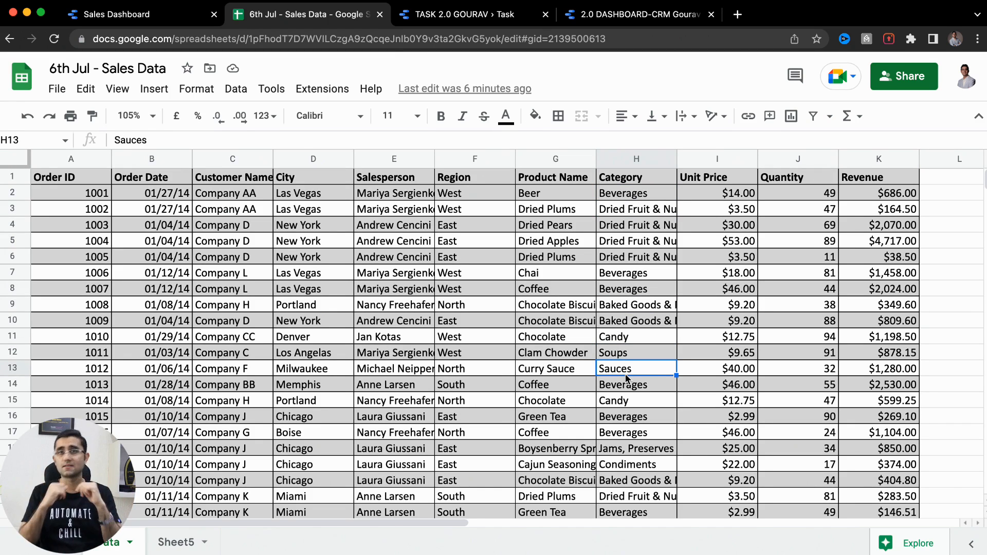
{"action": "key", "text": "super+Tab"}
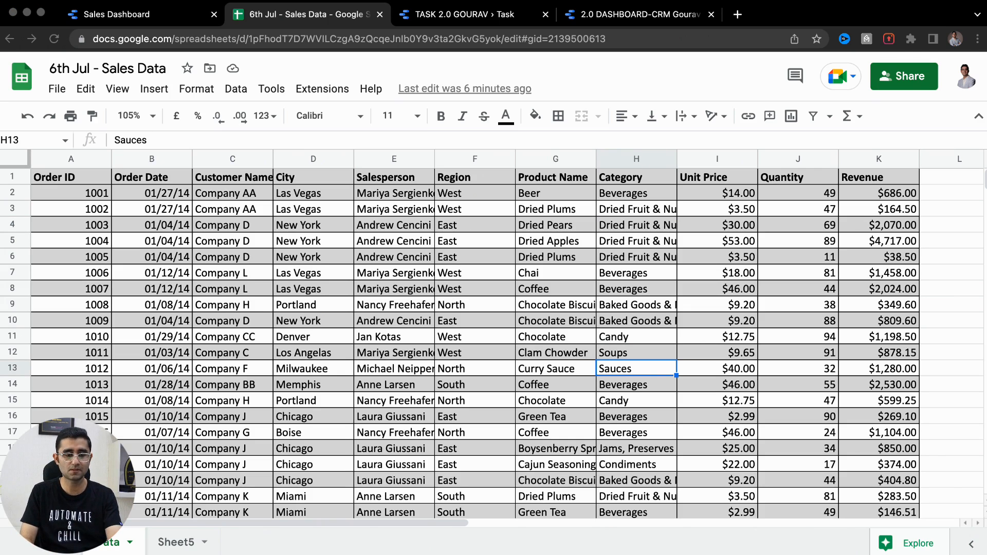
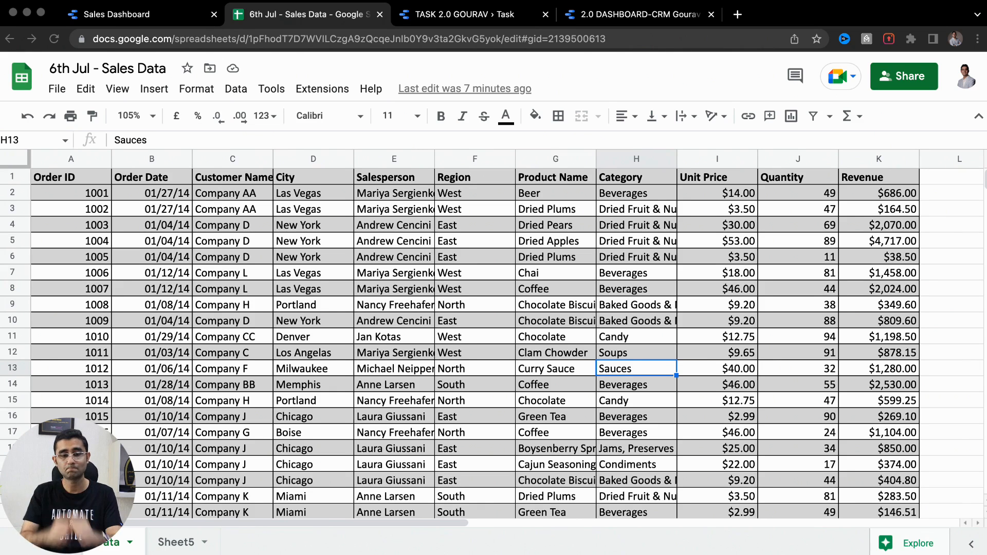
{"action": "left_click_drag", "start_coordinate": [617, 208], "coordinate": [601, 482]}
{"action": "scroll", "coordinate": [602, 483], "scroll_direction": "down", "scroll_amount": 2}
{"action": "scroll", "coordinate": [602, 482], "scroll_direction": "up", "scroll_amount": 2}
{"action": "scroll", "coordinate": [601, 482], "scroll_direction": "right", "scroll_amount": 1}
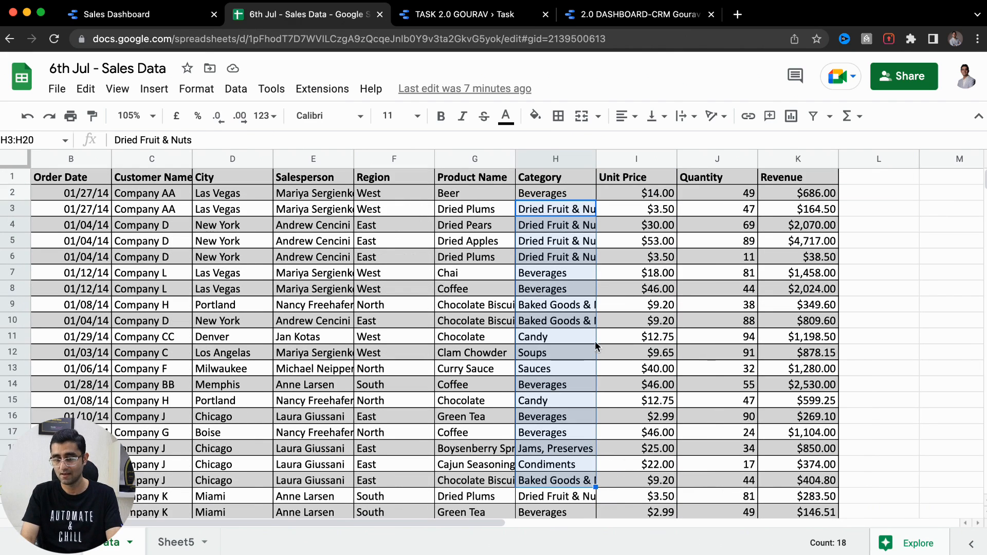
{"action": "left_click", "coordinate": [573, 320]}
{"action": "left_click", "coordinate": [551, 366]}
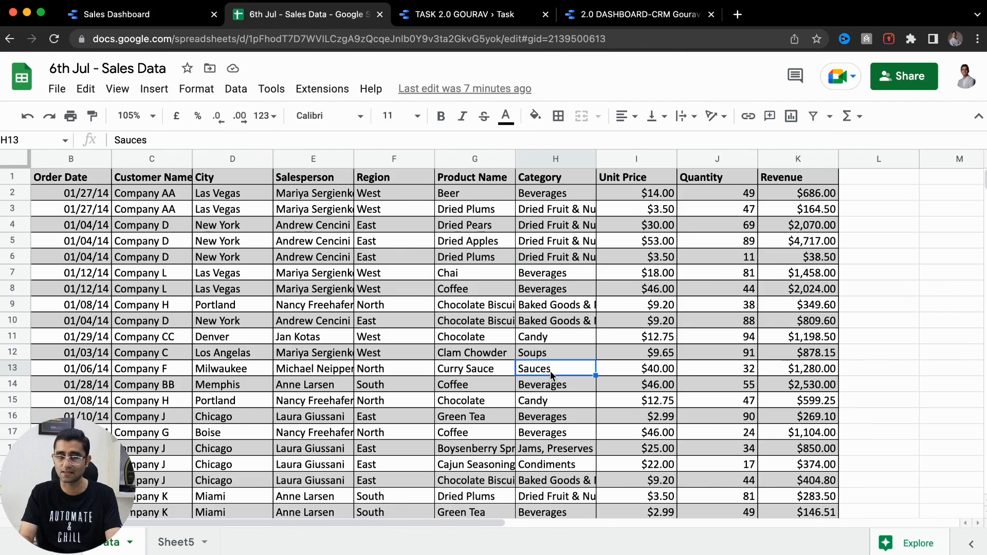
Step: Add a pie chart beside the column chart in the Sales Dashboard report and enlarge it to fill the remaining page width
{"action": "key", "text": "ctrl+shift+Tab"}
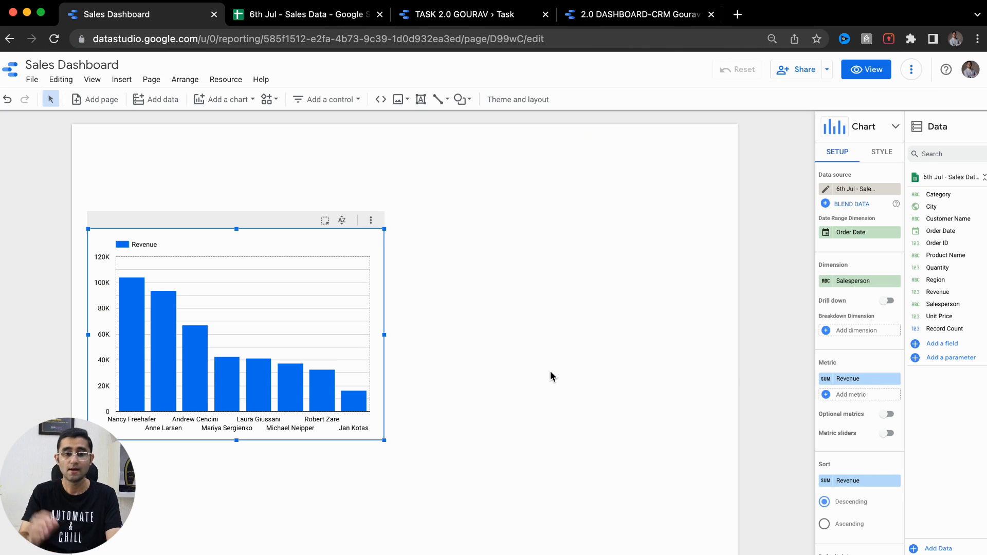
{"action": "left_click", "coordinate": [244, 100]}
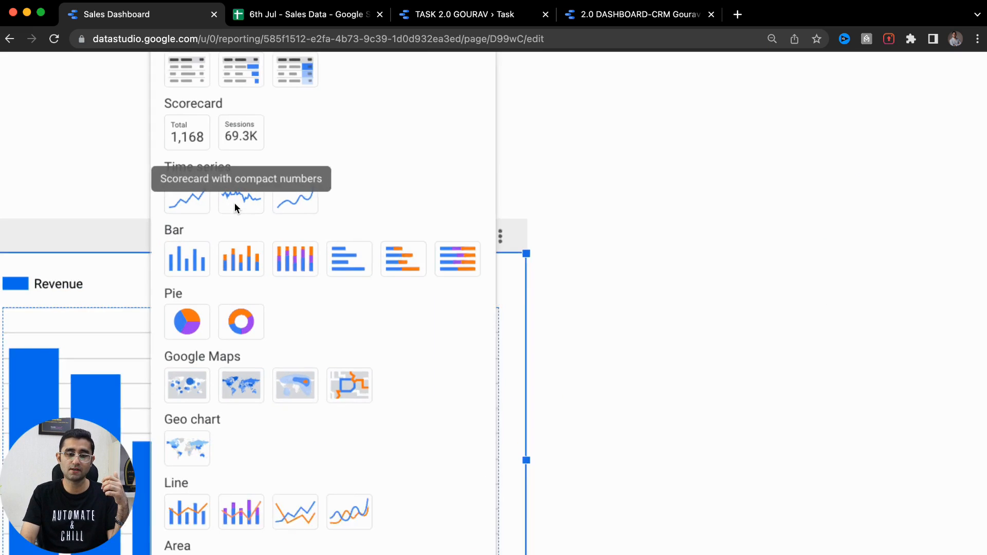
{"action": "scroll", "coordinate": [235, 204], "scroll_direction": "up", "scroll_amount": 2}
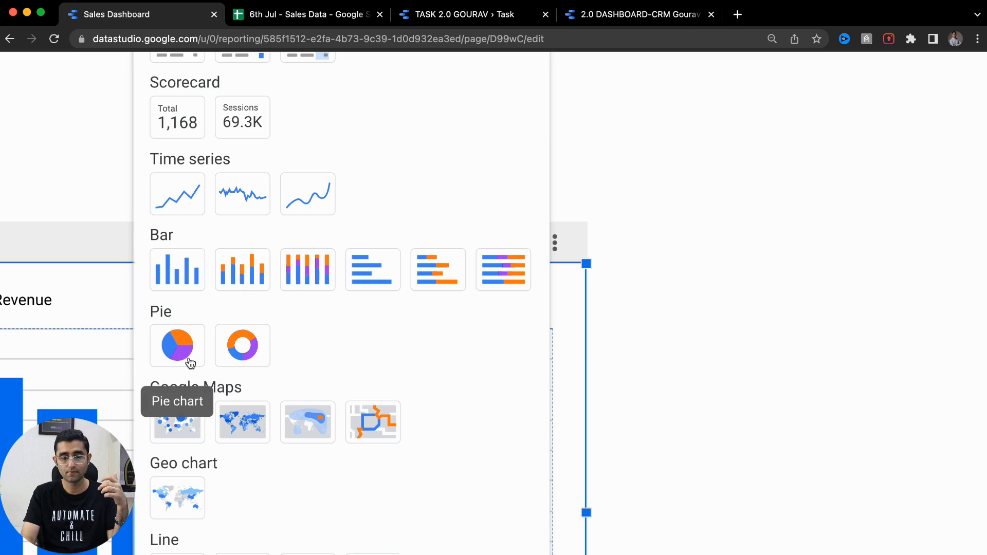
{"action": "left_click", "coordinate": [190, 363]}
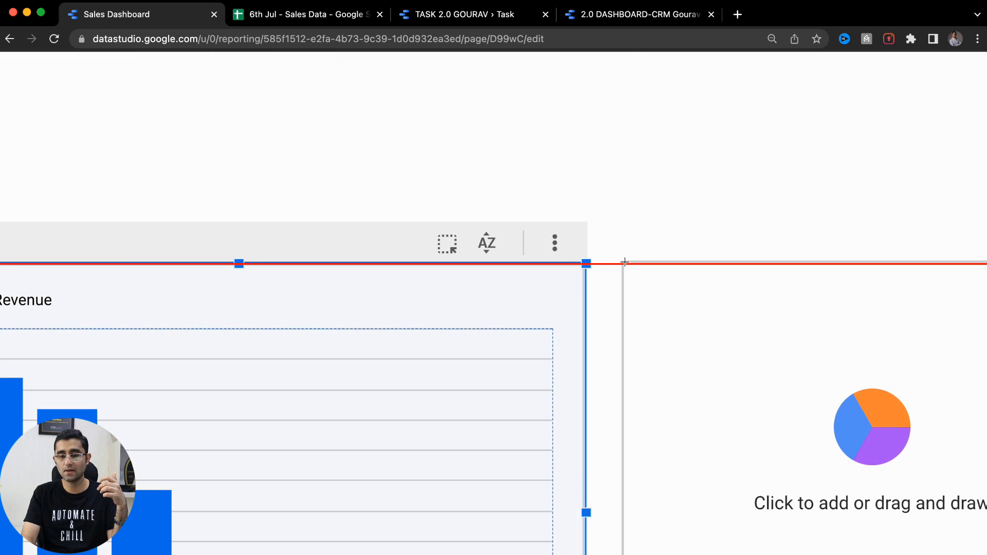
{"action": "left_click", "coordinate": [625, 262]}
{"action": "scroll", "coordinate": [625, 262], "scroll_direction": "down", "scroll_amount": 2}
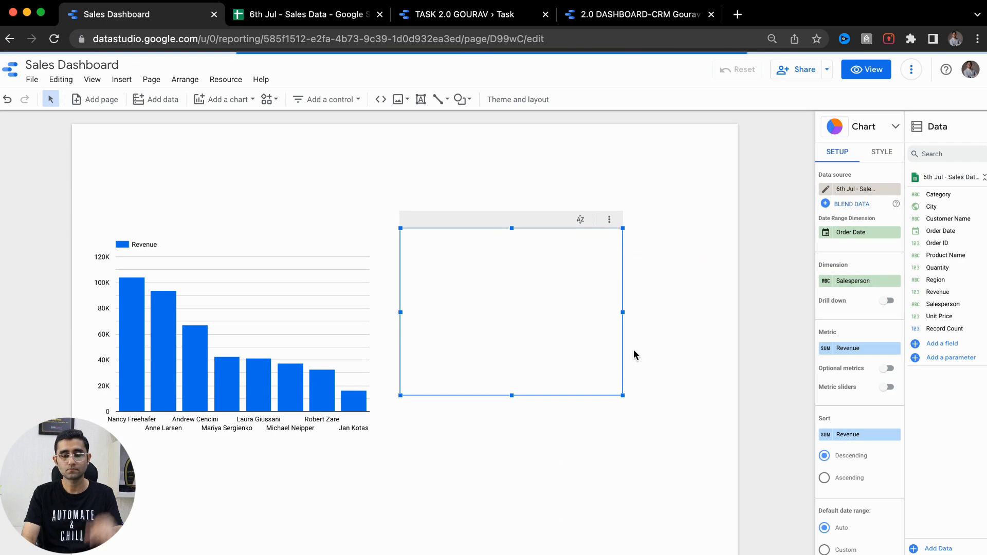
{"action": "left_click_drag", "start_coordinate": [622, 395], "coordinate": [722, 434]}
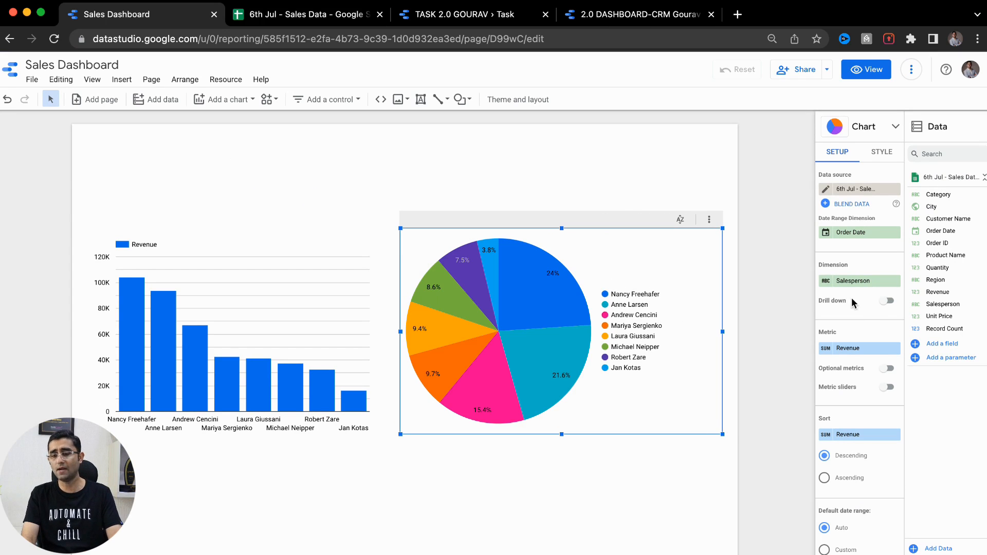
Step: Change the pie chart's dimension from Salesperson to Category
{"action": "scroll", "coordinate": [860, 288], "scroll_direction": "up", "scroll_amount": 5}
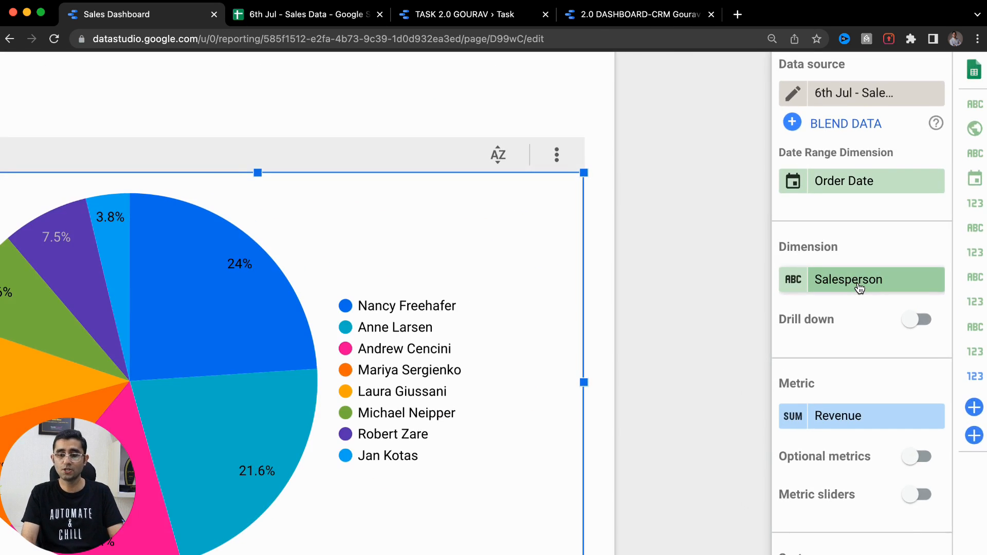
{"action": "scroll", "coordinate": [859, 289], "scroll_direction": "right", "scroll_amount": 3}
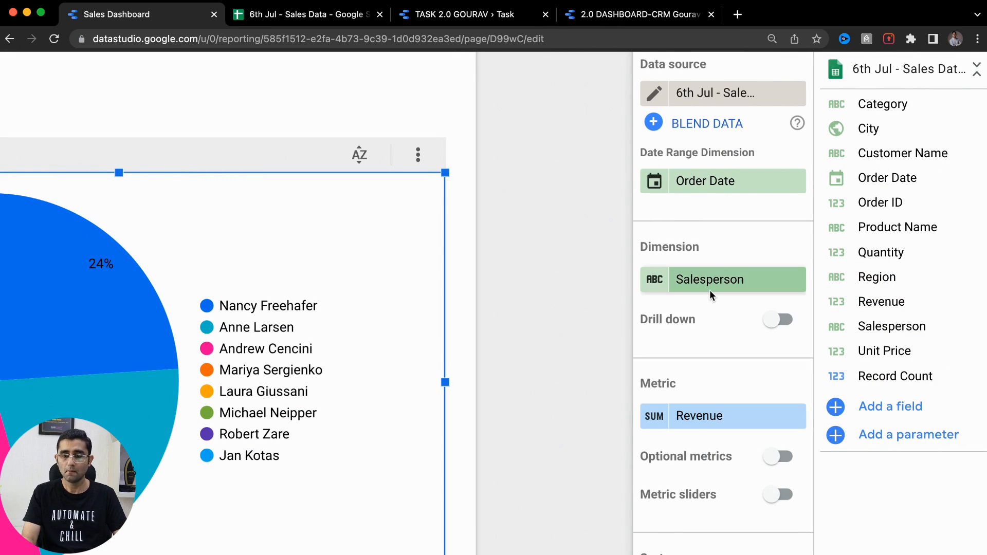
{"action": "left_click", "coordinate": [720, 280]}
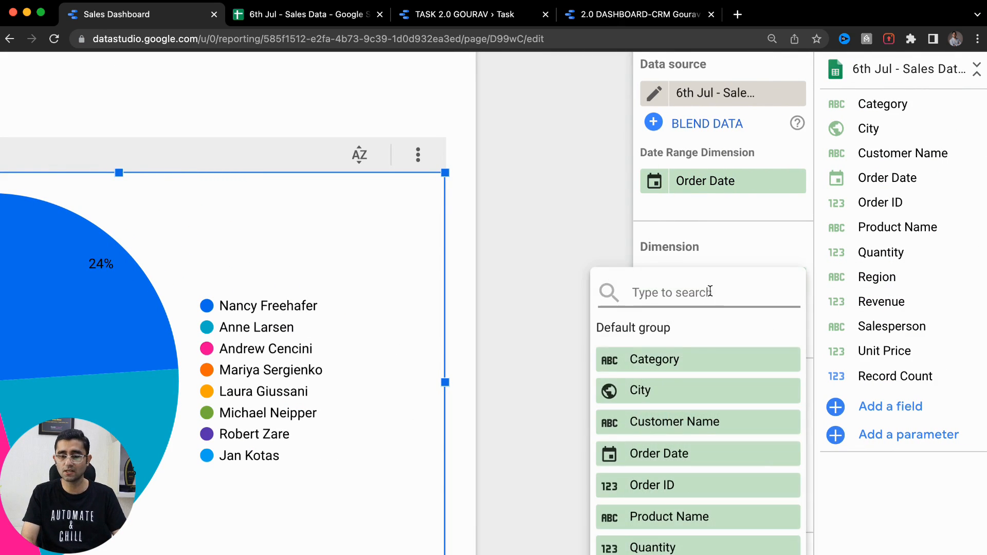
{"action": "left_click", "coordinate": [690, 363]}
{"action": "scroll", "coordinate": [416, 362], "scroll_direction": "down", "scroll_amount": 5}
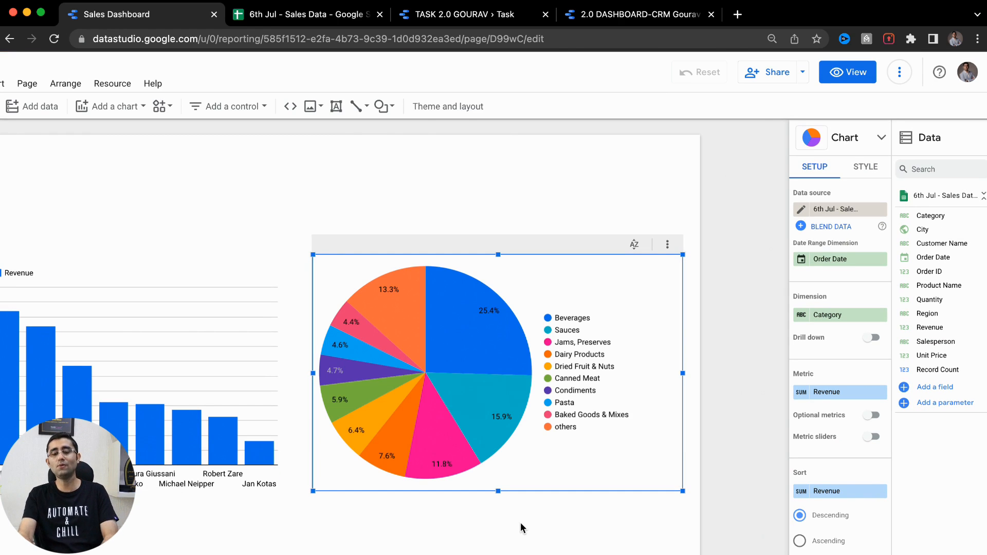
Step: Review the pie chart's revenue share per category, including the Beverages and others slices, and check the categories against the spreadsheet
{"action": "scroll", "coordinate": [536, 517], "scroll_direction": "up", "scroll_amount": 5}
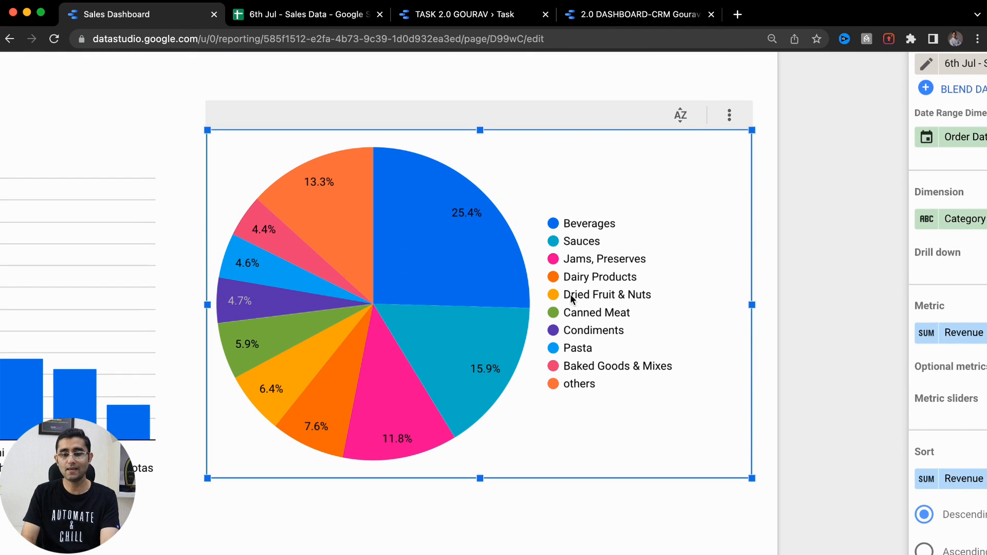
{"action": "left_click", "coordinate": [338, 20]}
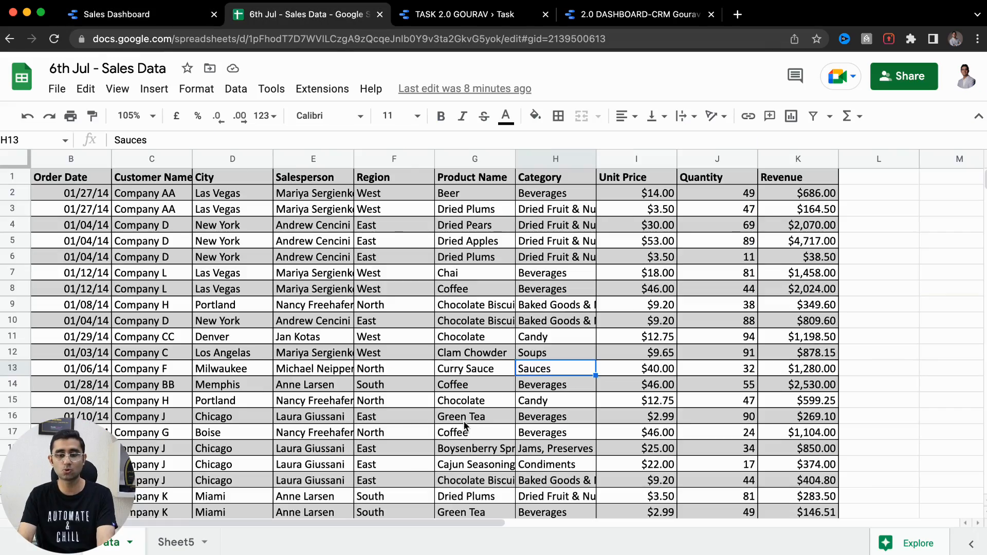
{"action": "scroll", "coordinate": [468, 436], "scroll_direction": "down", "scroll_amount": 15}
{"action": "scroll", "coordinate": [467, 437], "scroll_direction": "down", "scroll_amount": 3}
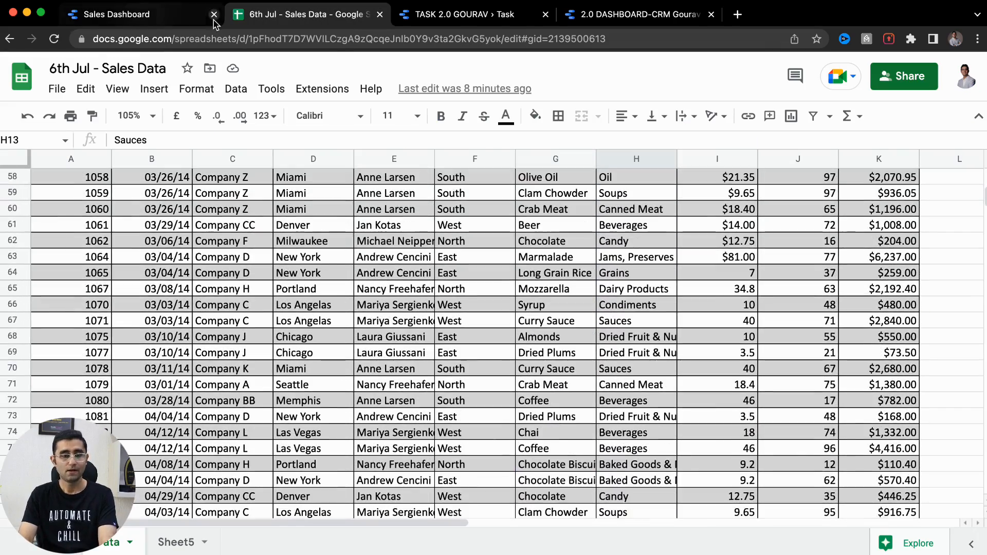
{"action": "left_click", "coordinate": [116, 14]}
{"action": "scroll", "coordinate": [839, 337], "scroll_direction": "right", "scroll_amount": 3}
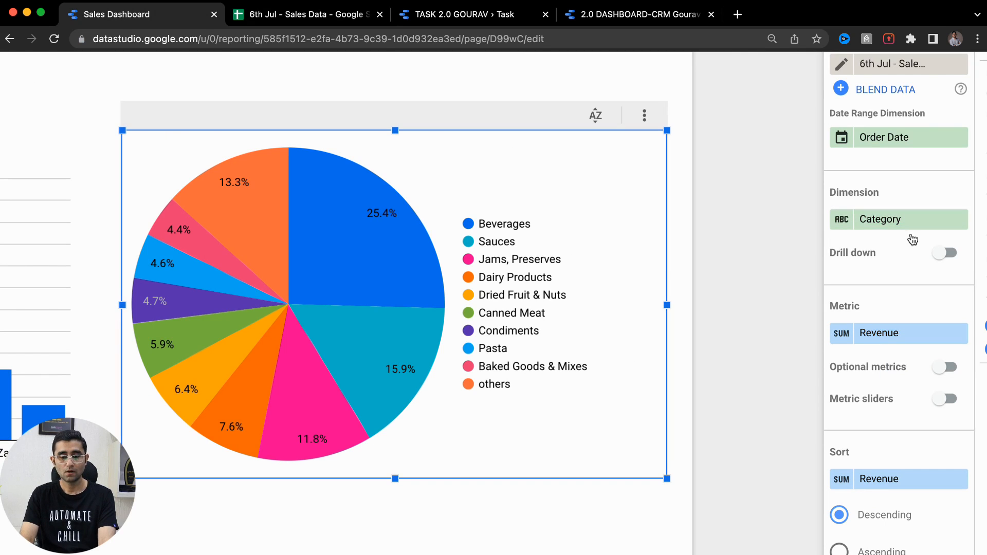
{"action": "mouse_move", "coordinate": [383, 258]}
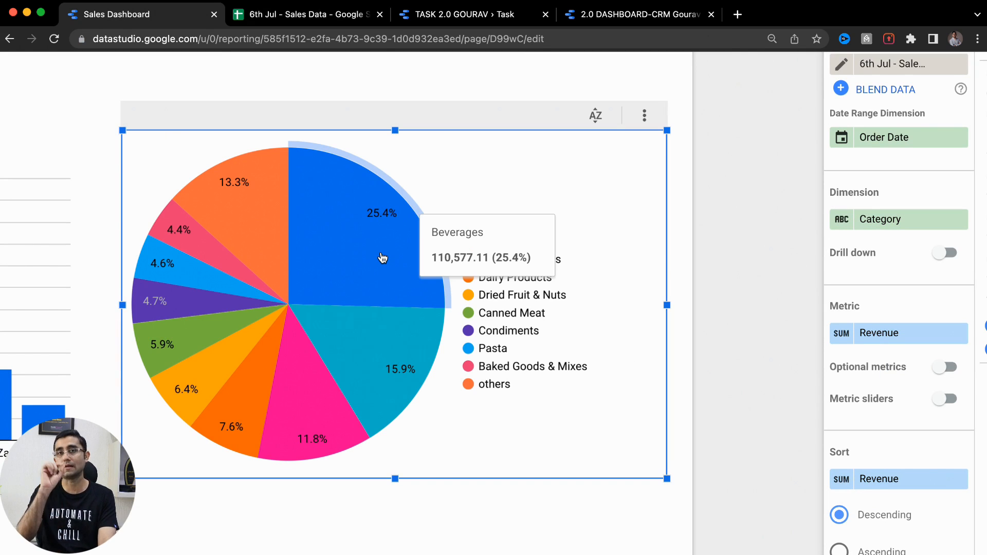
{"action": "mouse_move", "coordinate": [199, 209]}
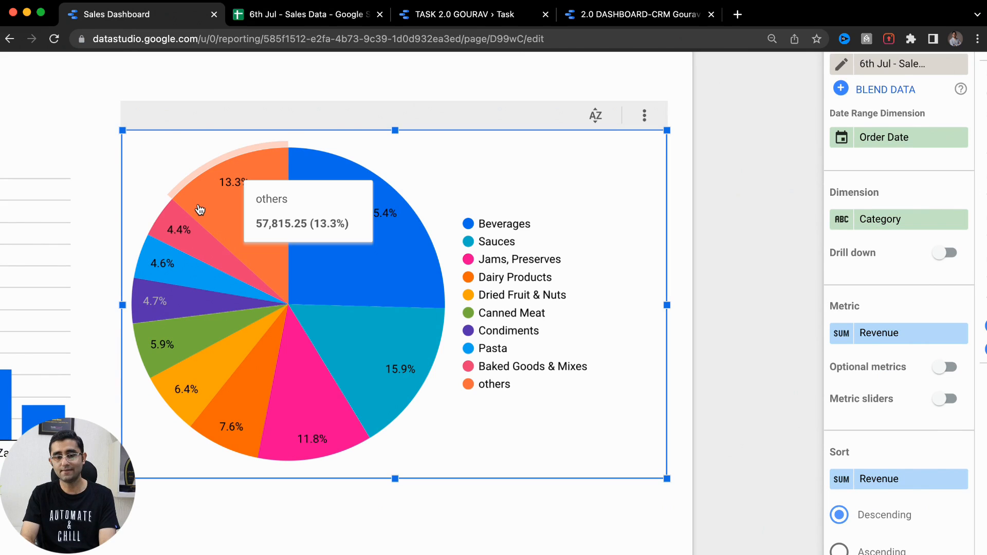
Step: Examine the revenue share of each remaining pie chart category, from Sauces and Jams, Preserves round to Baked Goods & Mixes, and review both charts together
{"action": "mouse_move", "coordinate": [402, 396]}
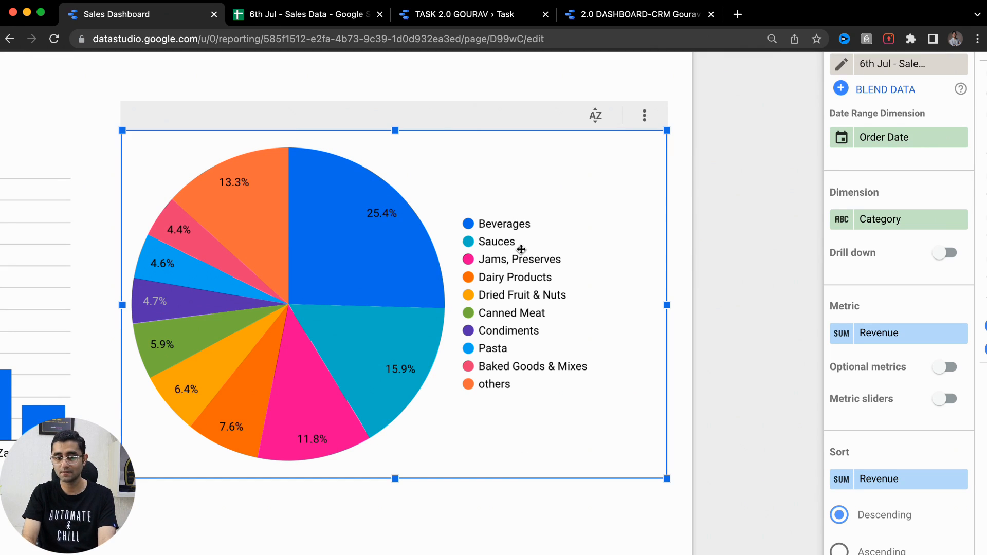
{"action": "mouse_move", "coordinate": [295, 425]}
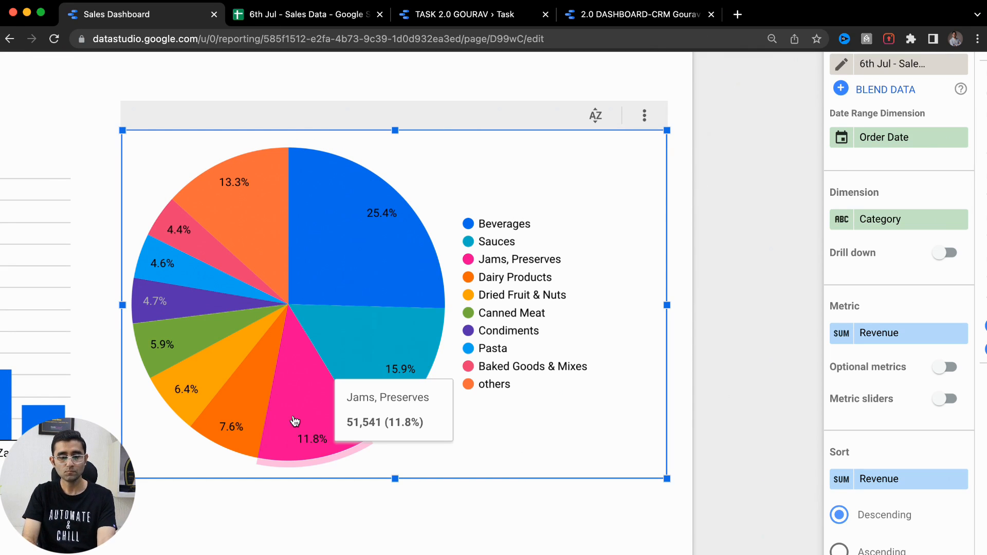
{"action": "mouse_move", "coordinate": [240, 428]}
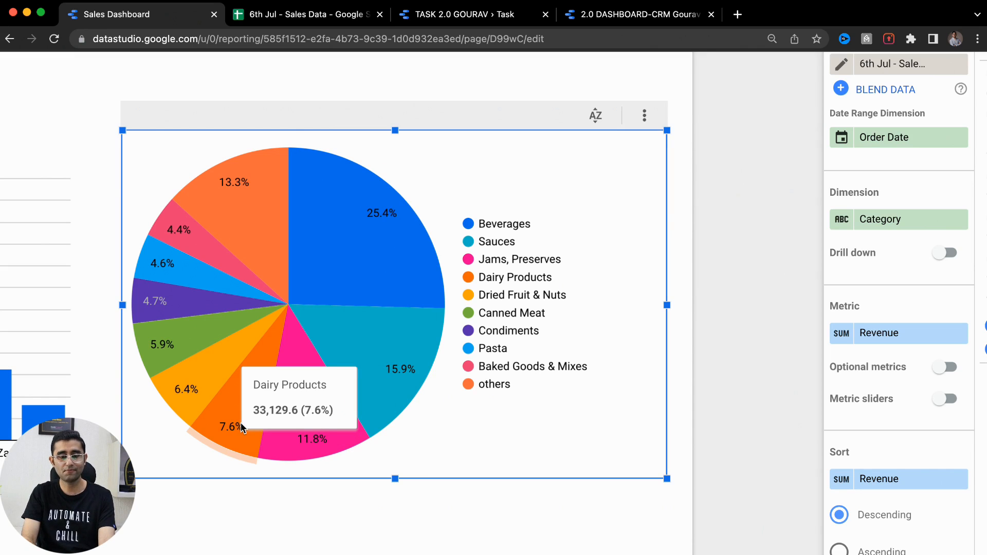
{"action": "mouse_move", "coordinate": [193, 392]}
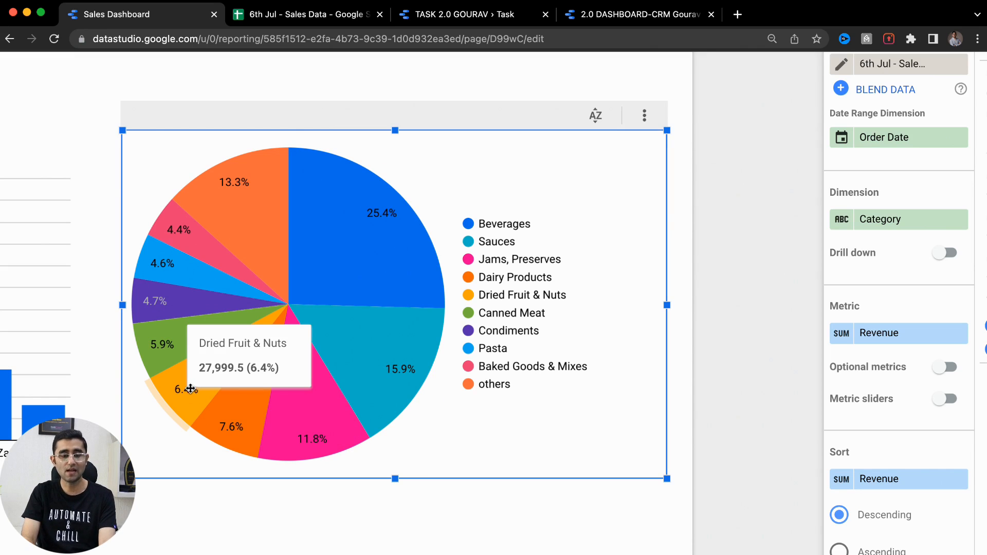
{"action": "mouse_move", "coordinate": [150, 353]}
{"action": "mouse_move", "coordinate": [149, 294]}
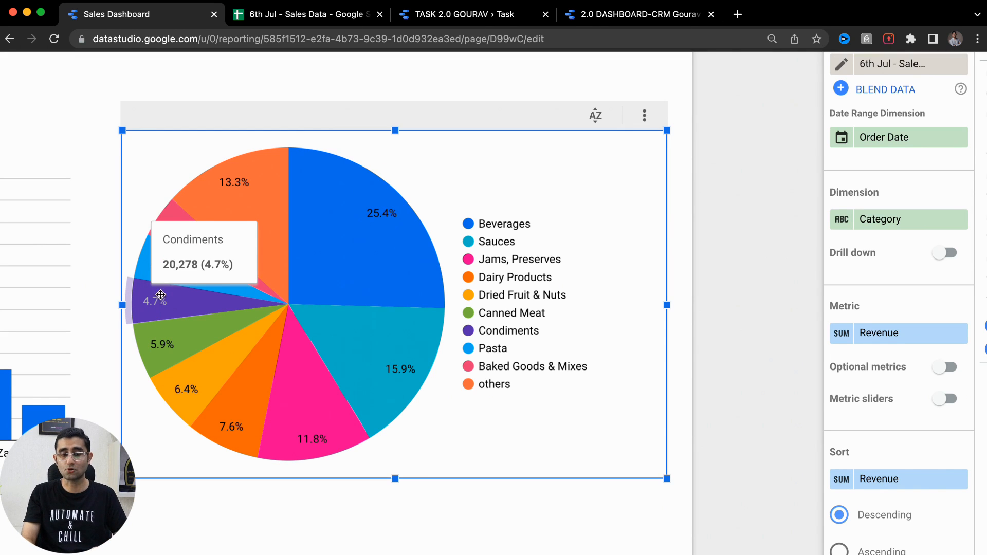
{"action": "mouse_move", "coordinate": [157, 278]}
{"action": "mouse_move", "coordinate": [199, 254]}
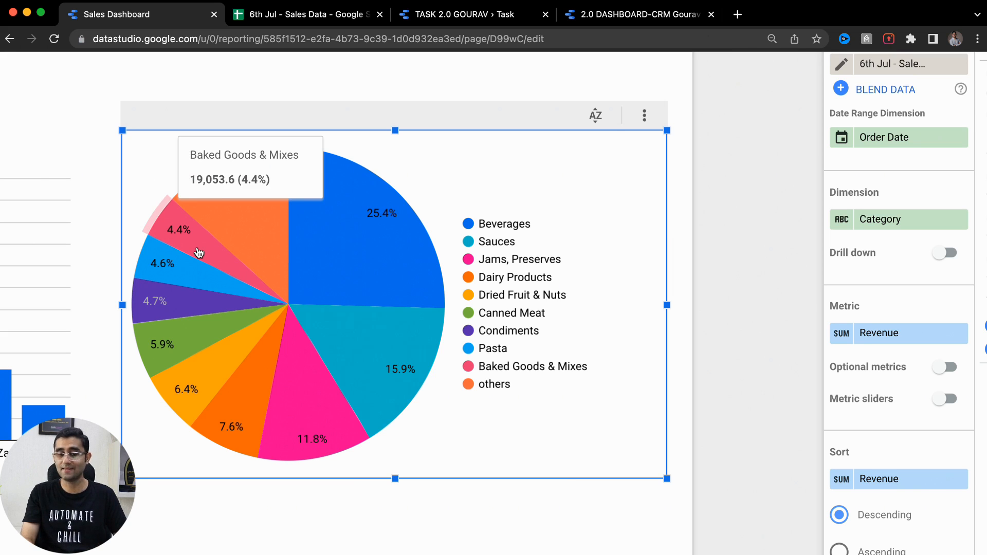
{"action": "scroll", "coordinate": [199, 253], "scroll_direction": "down", "scroll_amount": 5}
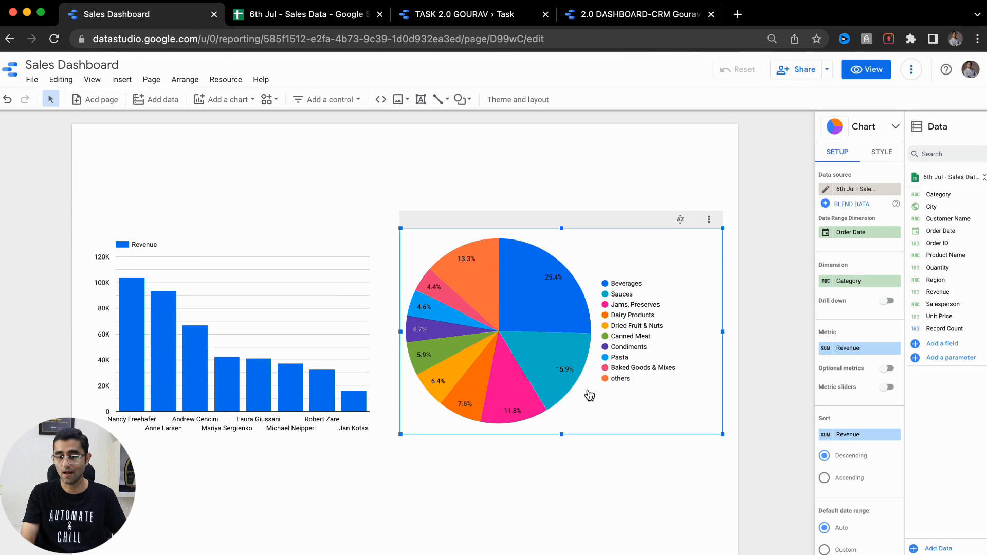
{"action": "scroll", "coordinate": [589, 391], "scroll_direction": "down", "scroll_amount": 3}
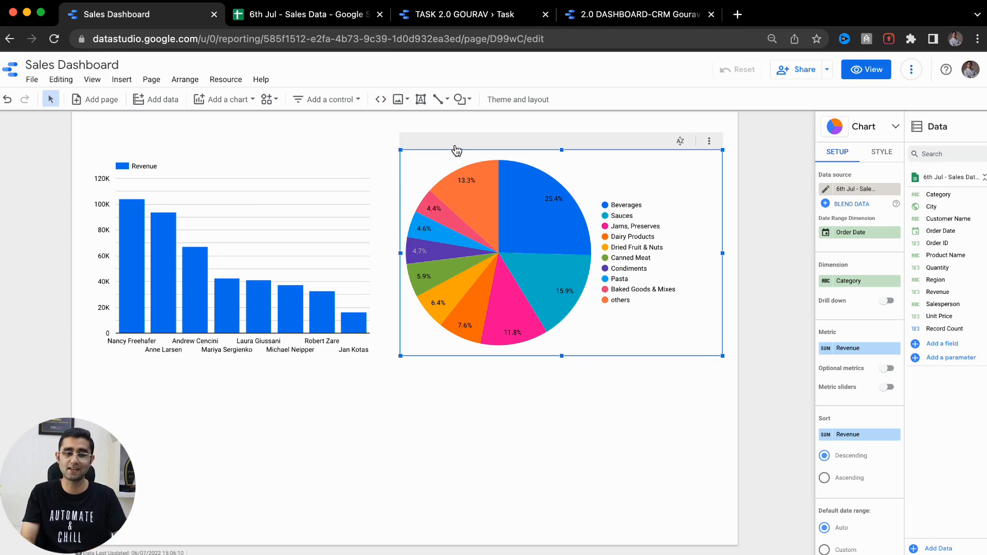
Step: Switch to the 6th Jul - Sales Data spreadsheet and examine the daily dates in the Order Date column
{"action": "left_click", "coordinate": [315, 21]}
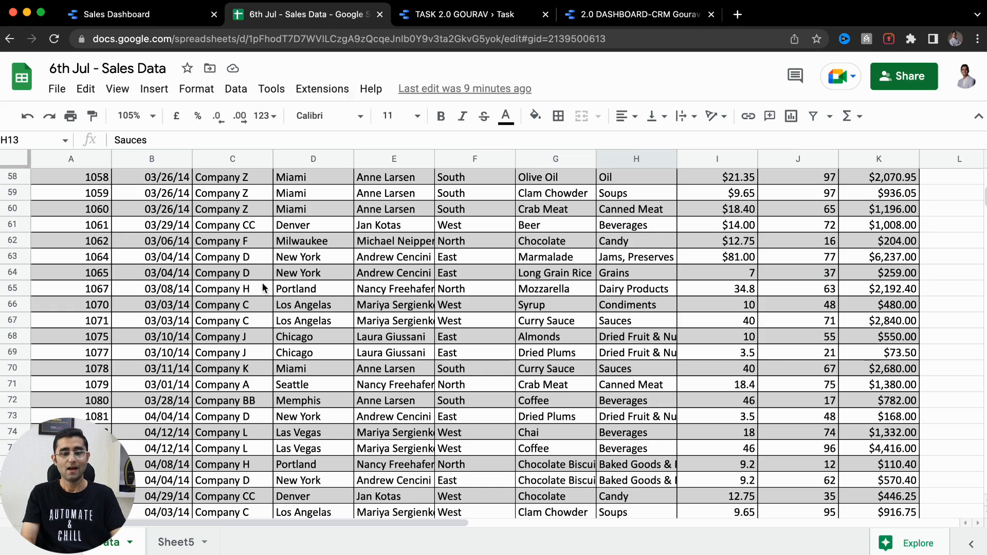
{"action": "scroll", "coordinate": [262, 287], "scroll_direction": "up", "scroll_amount": 15}
{"action": "scroll", "coordinate": [263, 287], "scroll_direction": "right", "scroll_amount": 2}
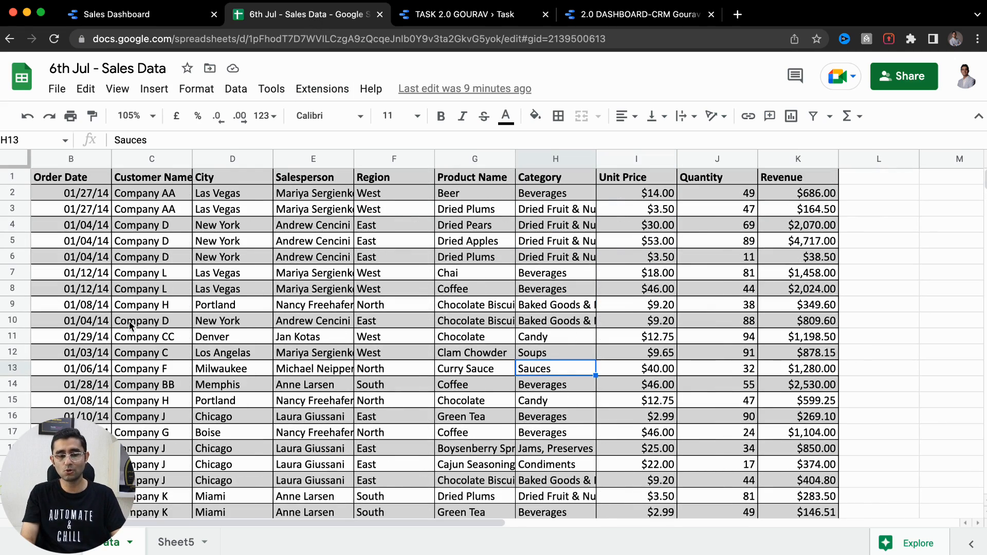
{"action": "scroll", "coordinate": [130, 325], "scroll_direction": "left", "scroll_amount": 2}
{"action": "left_click_drag", "start_coordinate": [138, 241], "coordinate": [137, 388]}
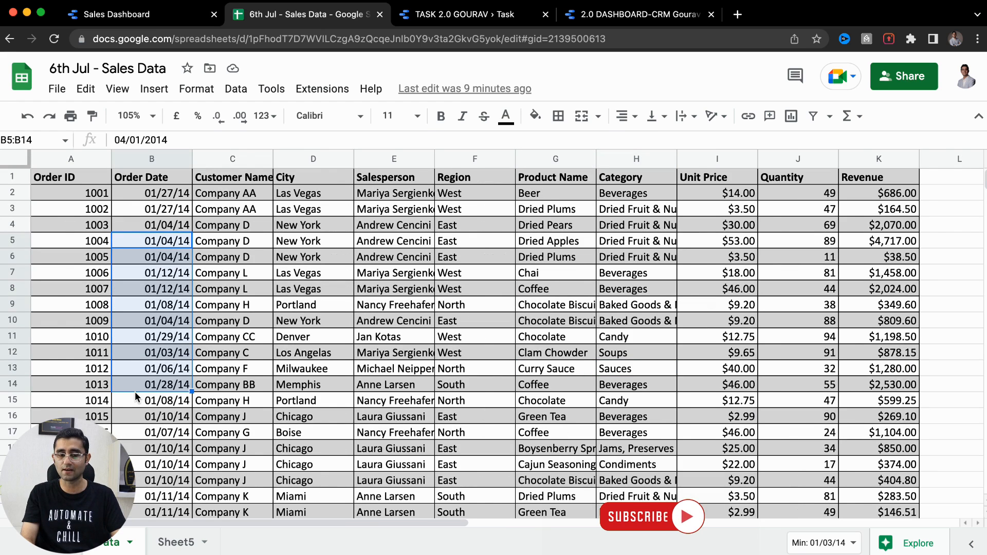
{"action": "left_click", "coordinate": [246, 324]}
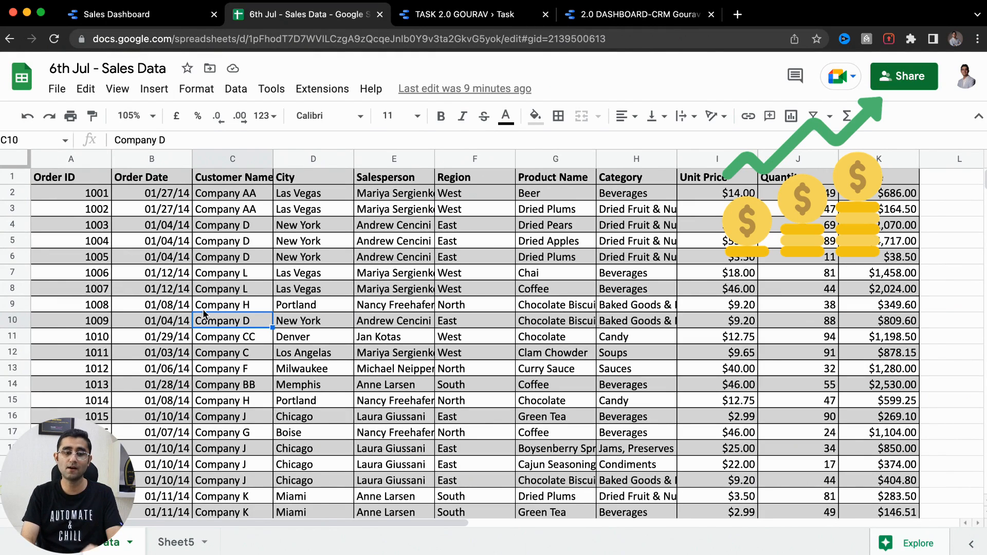
{"action": "scroll", "coordinate": [457, 266], "scroll_direction": "right", "scroll_amount": 5}
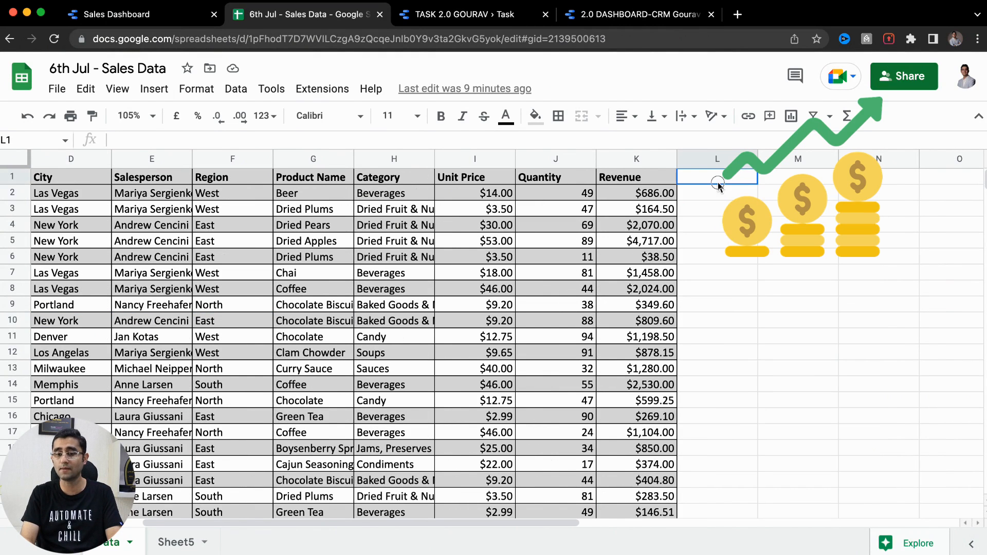
{"action": "left_click_drag", "start_coordinate": [716, 180], "coordinate": [721, 373]}
{"action": "left_click", "coordinate": [722, 172]}
{"action": "type", "text": "<Mont"}
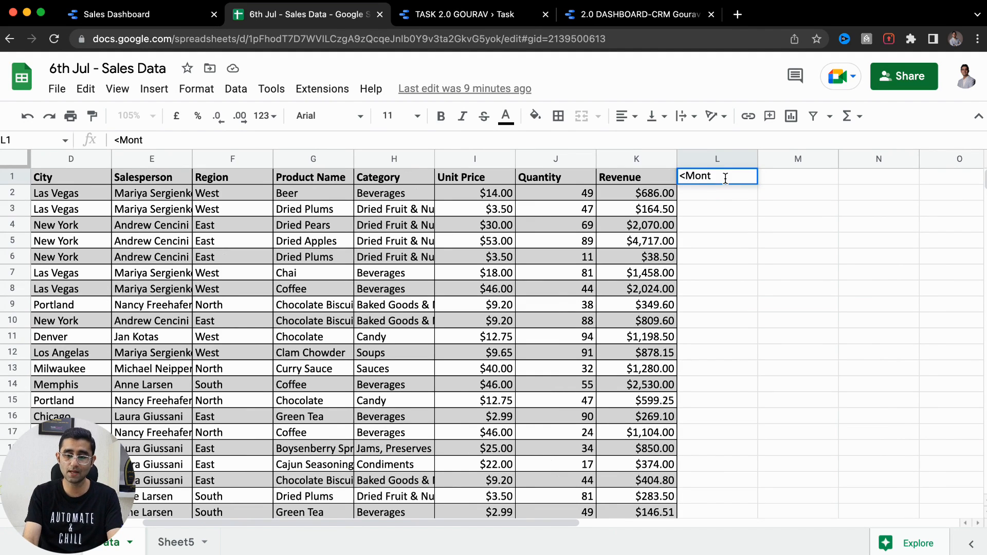
{"action": "key", "text": "Return"}
{"action": "type", "text": "-"}
{"action": "key", "text": "BackSpace"}
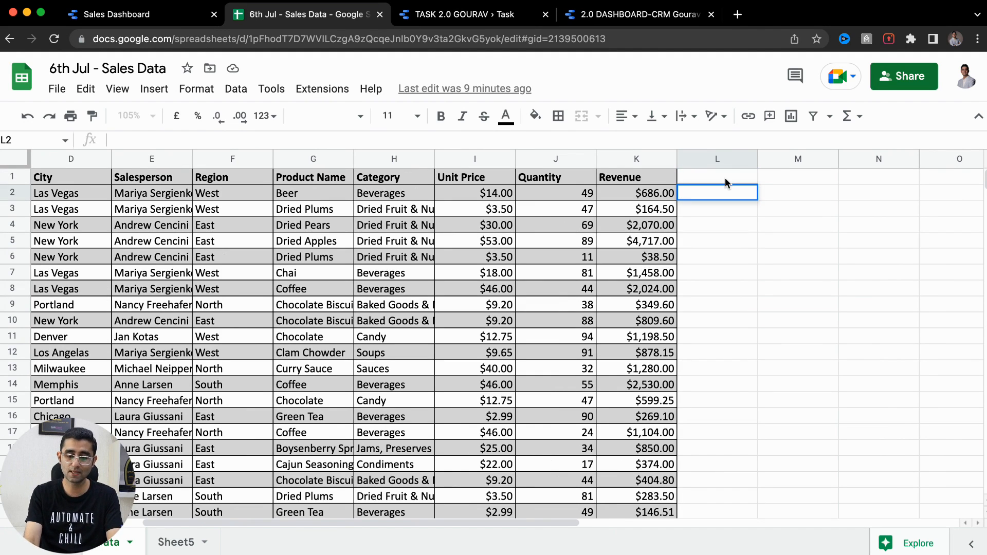
{"action": "type", "text": "=mon"}
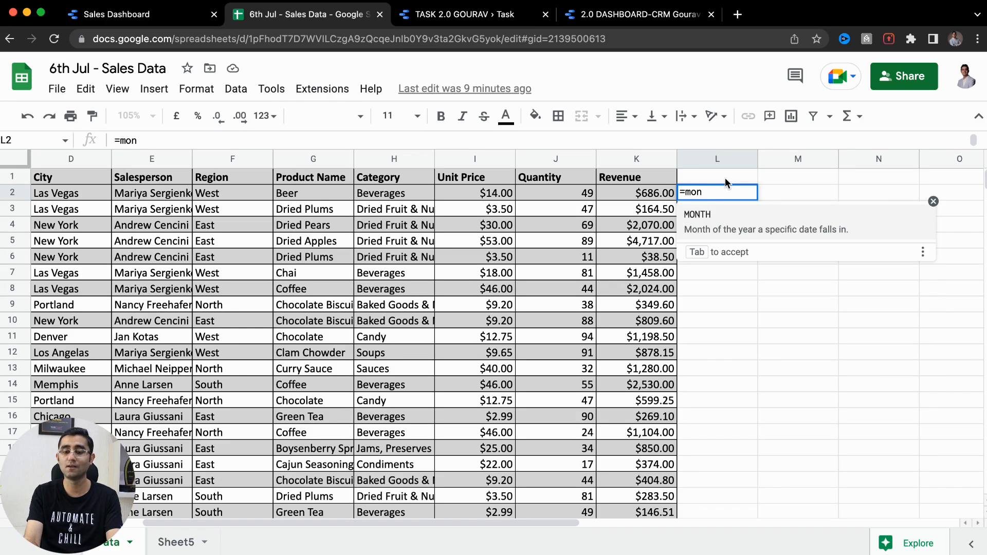
{"action": "key", "text": "Tab"}
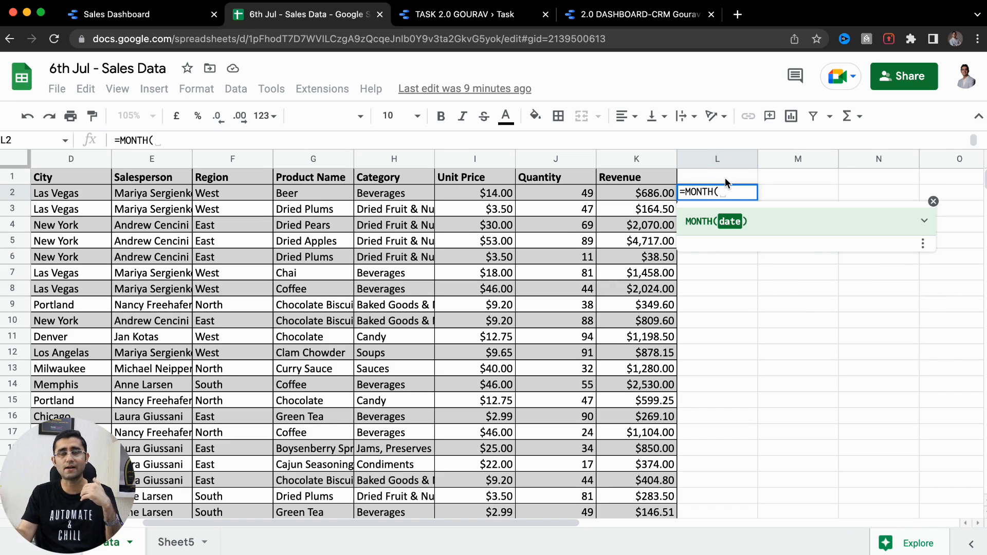
{"action": "key", "text": "Escape"}
Step: Recheck the Order Date values, return to the Sales Dashboard report in Data Studio and inspect the free space below the two charts
{"action": "scroll", "coordinate": [514, 282], "scroll_direction": "left", "scroll_amount": 5}
{"action": "left_click_drag", "start_coordinate": [160, 211], "coordinate": [154, 415]}
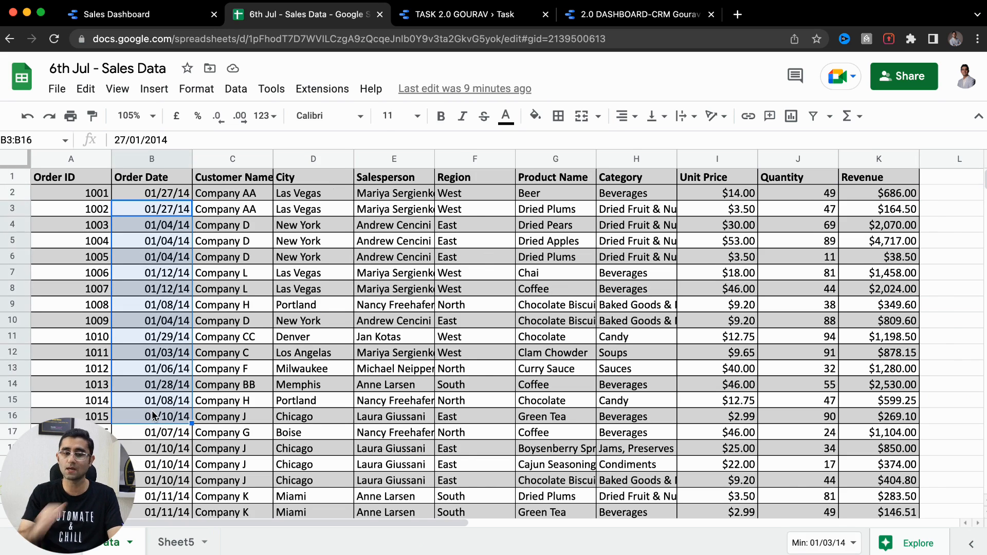
{"action": "key", "text": "ctrl+shift+Tab"}
{"action": "scroll", "coordinate": [407, 442], "scroll_direction": "up", "scroll_amount": 2}
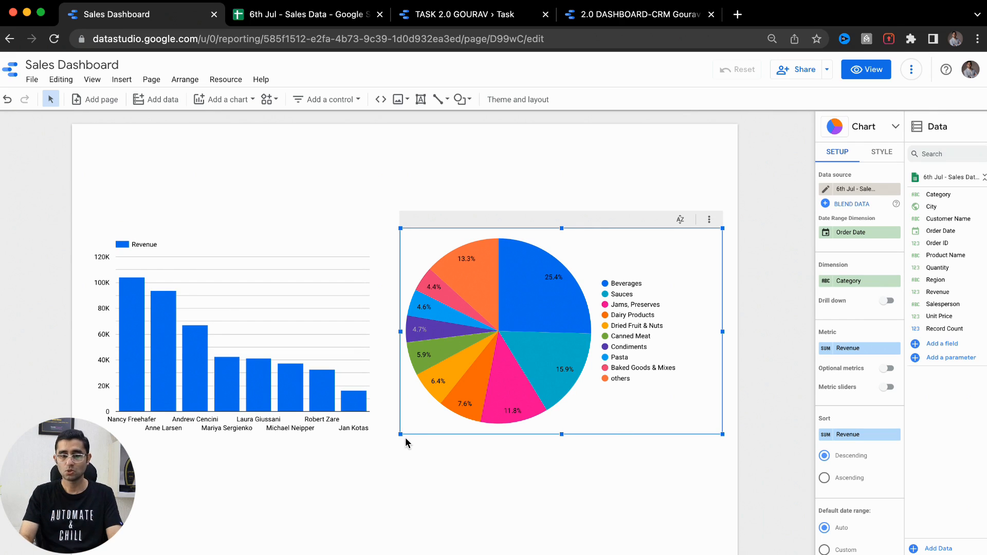
{"action": "scroll", "coordinate": [407, 443], "scroll_direction": "down", "scroll_amount": 3}
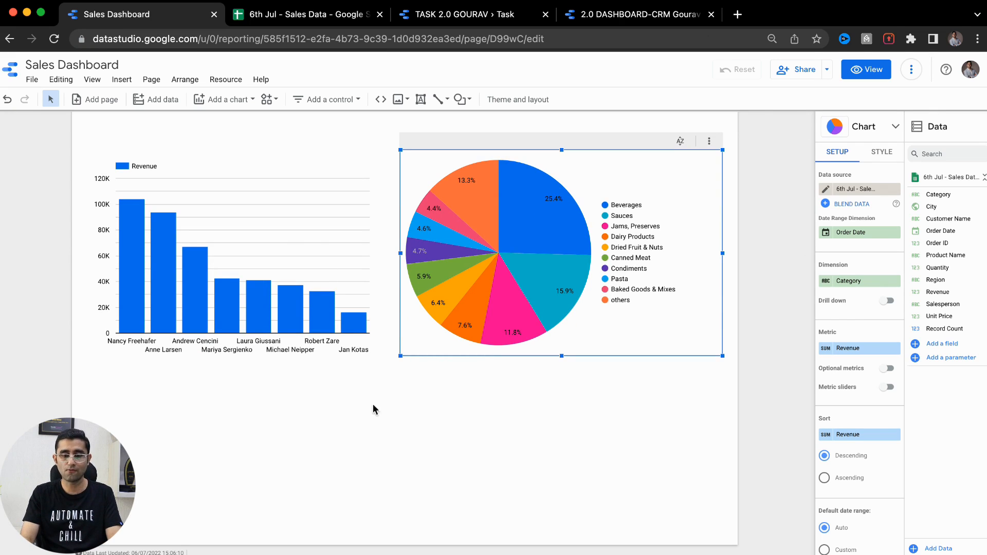
{"action": "scroll", "coordinate": [468, 450], "scroll_direction": "down", "scroll_amount": 1}
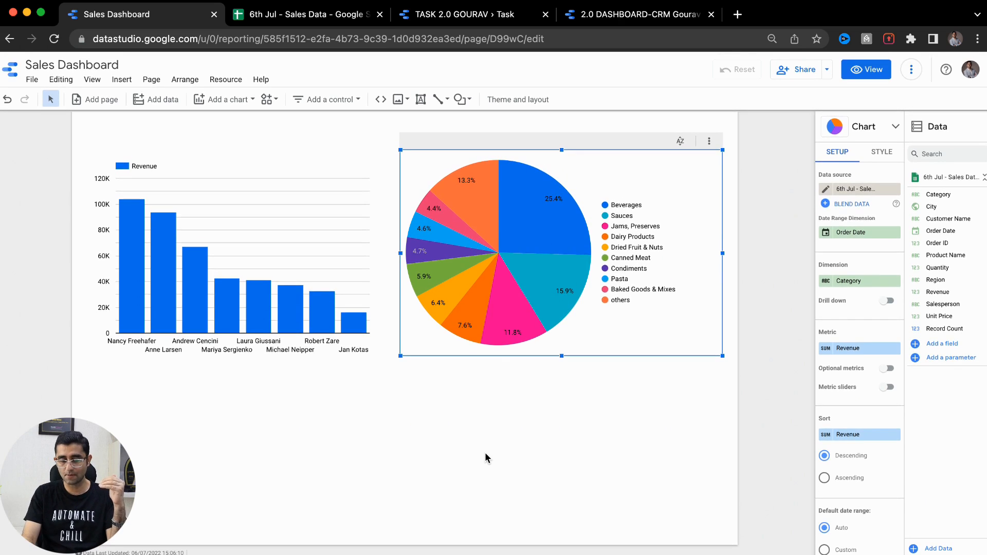
{"action": "scroll", "coordinate": [485, 453], "scroll_direction": "up", "scroll_amount": 5}
{"action": "scroll", "coordinate": [486, 459], "scroll_direction": "down", "scroll_amount": 5}
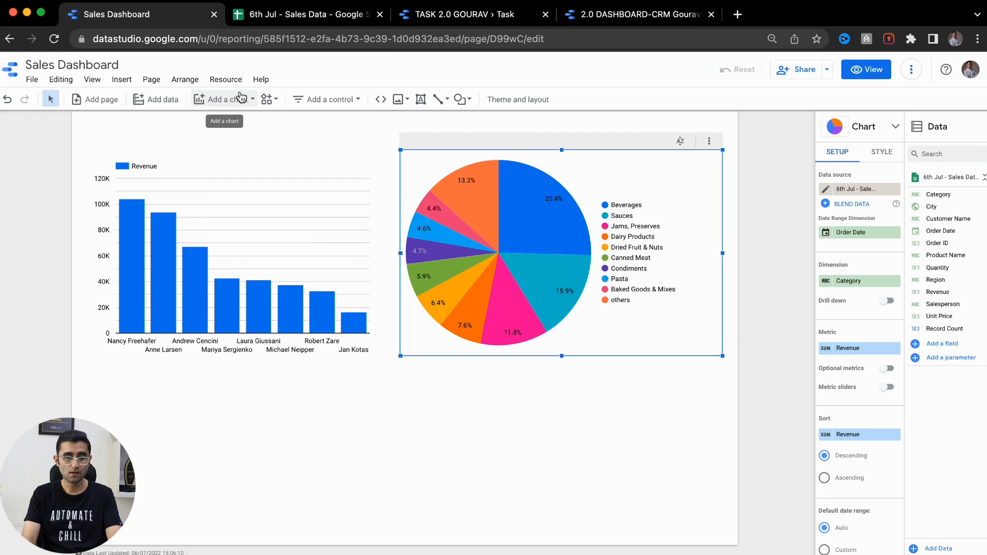
Step: Set the current page's canvas height to 2000 px, check the extended page and close the page settings
{"action": "left_click", "coordinate": [147, 82]}
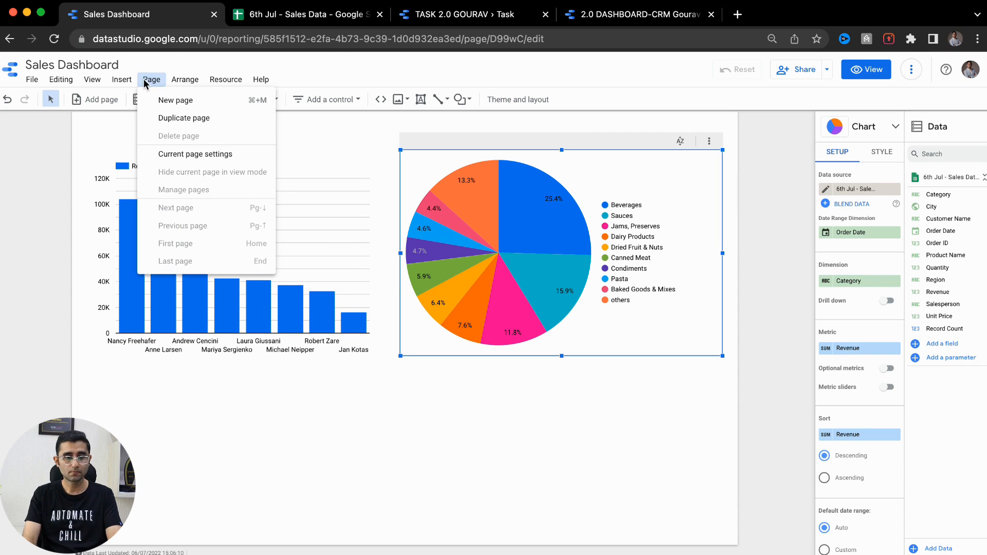
{"action": "left_click", "coordinate": [211, 154]}
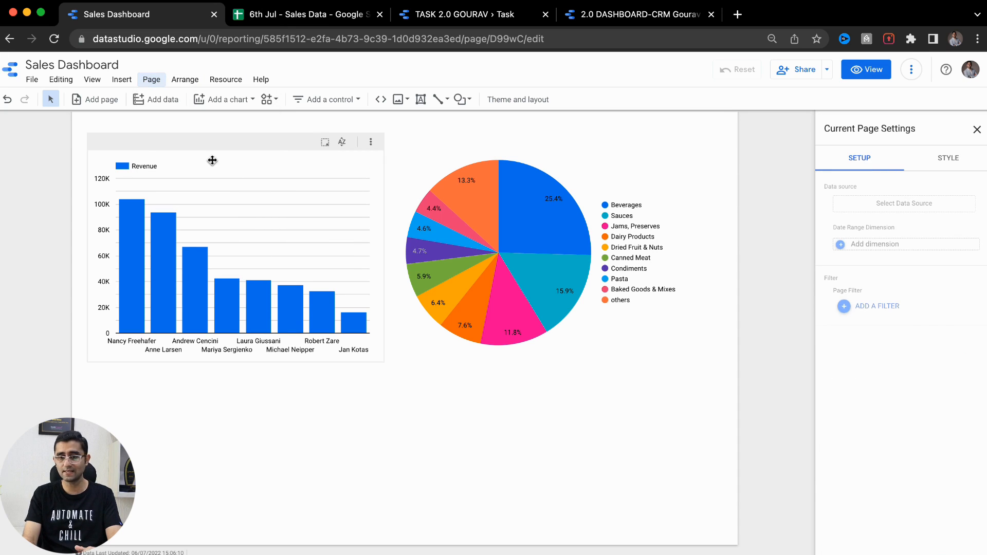
{"action": "left_click", "coordinate": [946, 163]}
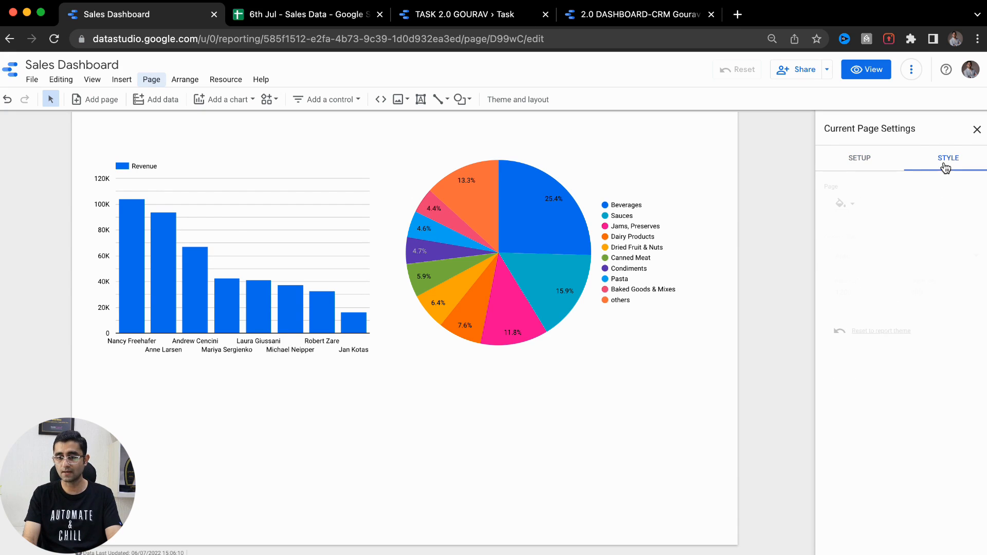
{"action": "left_click", "coordinate": [931, 294]}
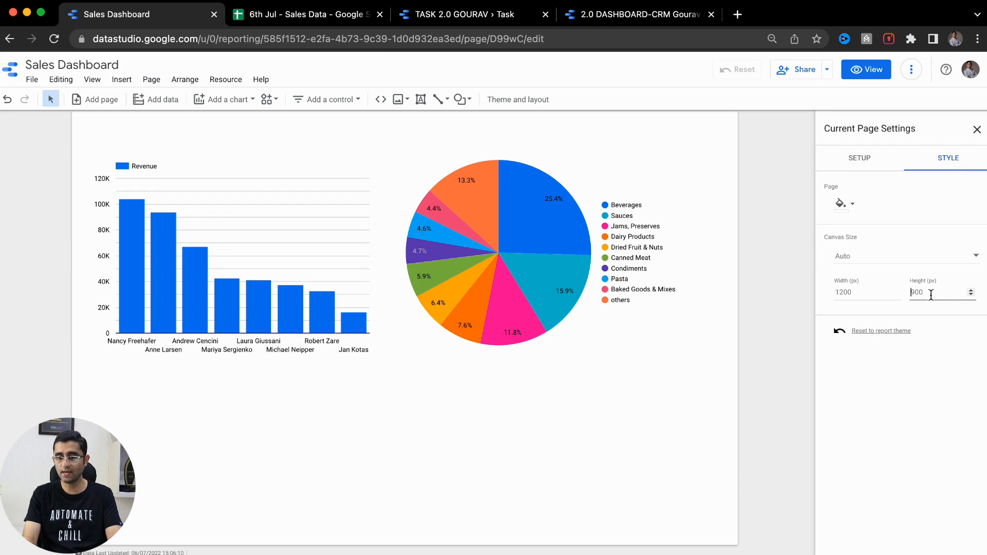
{"action": "type", "text": "121"}
{"action": "key", "text": "BackSpace"}
{"action": "key", "text": "BackSpace"}
{"action": "key", "text": "BackSpace"}
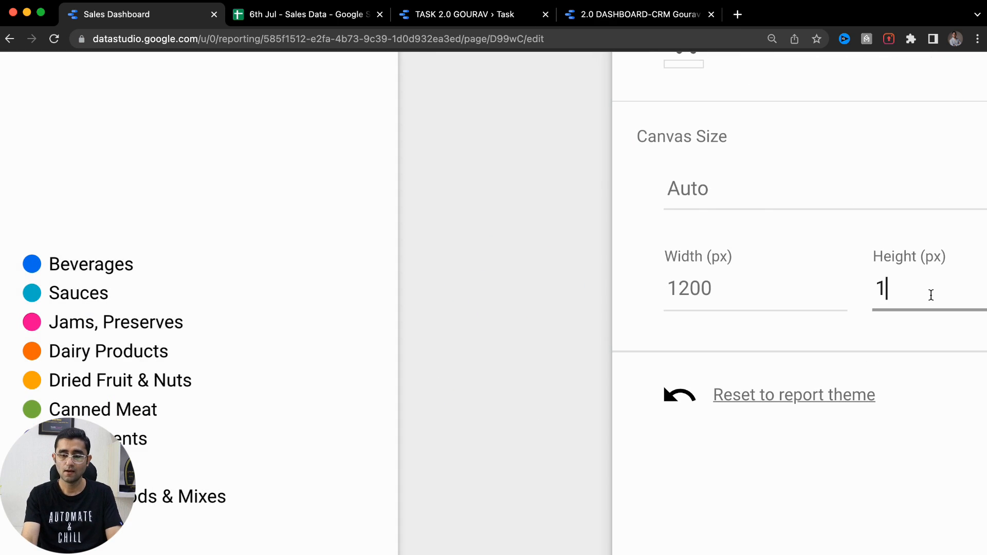
{"action": "type", "text": "2000"}
{"action": "key", "text": "Return"}
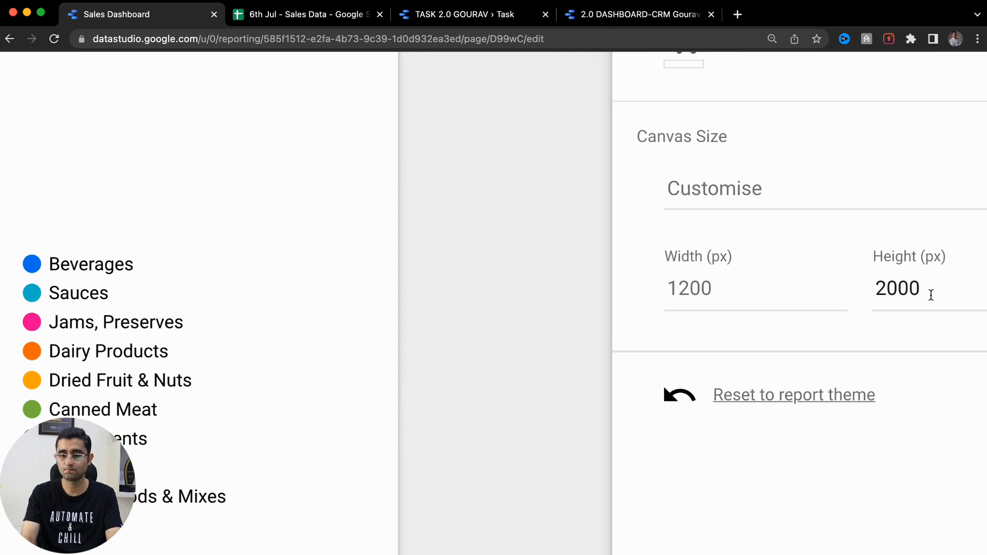
{"action": "scroll", "coordinate": [965, 328], "scroll_direction": "down", "scroll_amount": 5}
{"action": "scroll", "coordinate": [553, 444], "scroll_direction": "down", "scroll_amount": 10}
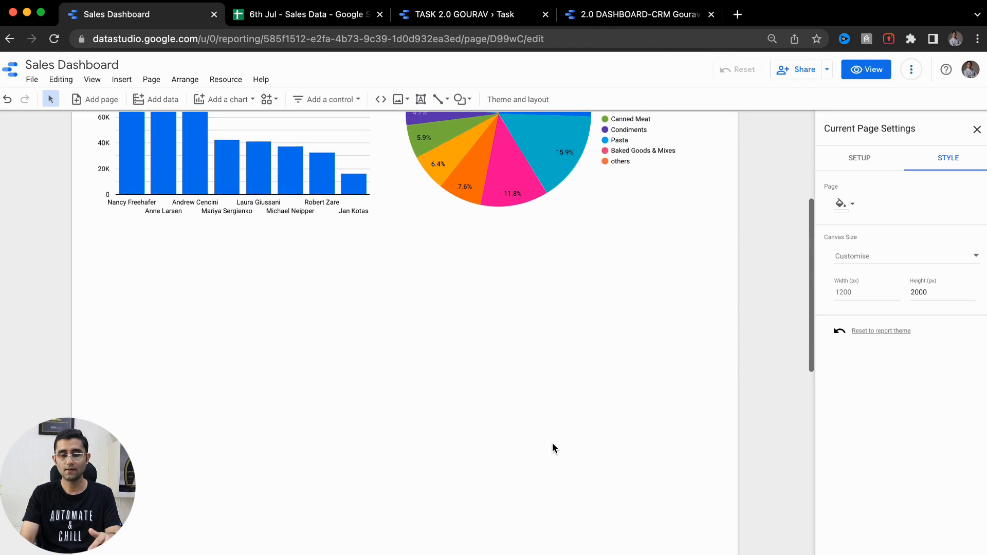
{"action": "scroll", "coordinate": [553, 444], "scroll_direction": "down", "scroll_amount": 2}
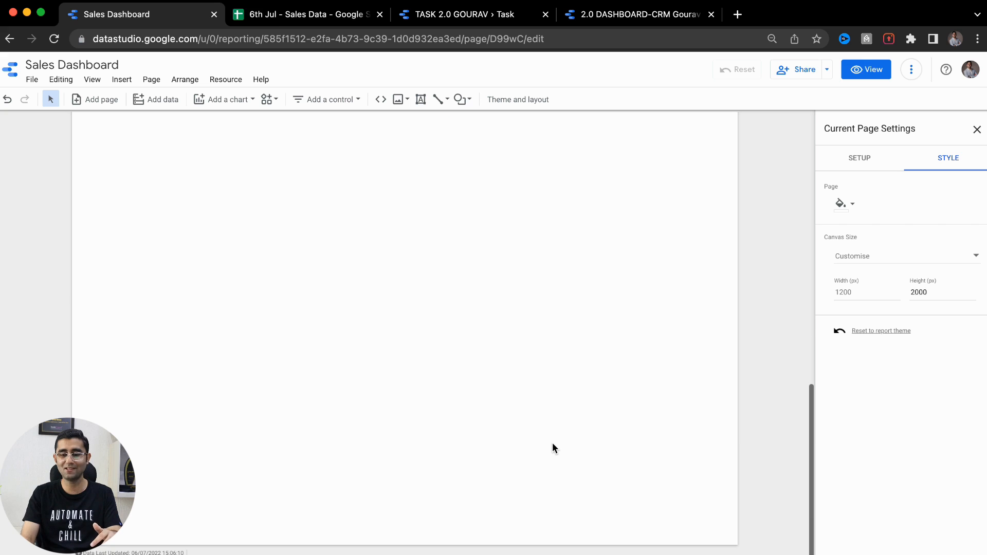
{"action": "left_click", "coordinate": [977, 130]}
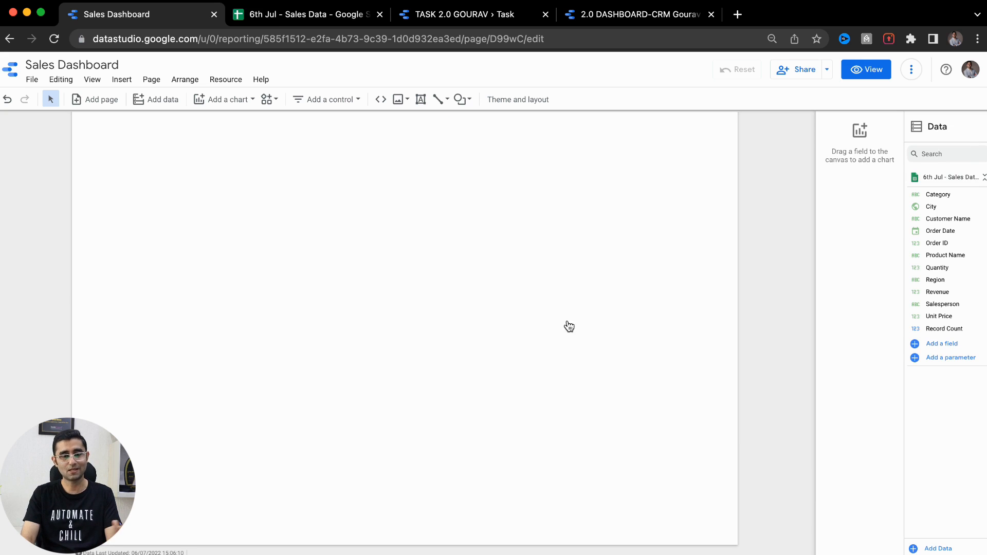
Step: Add a time series chart of revenue by Order Date below the two charts and enlarge it across most of the page width
{"action": "scroll", "coordinate": [566, 319], "scroll_direction": "up", "scroll_amount": 10}
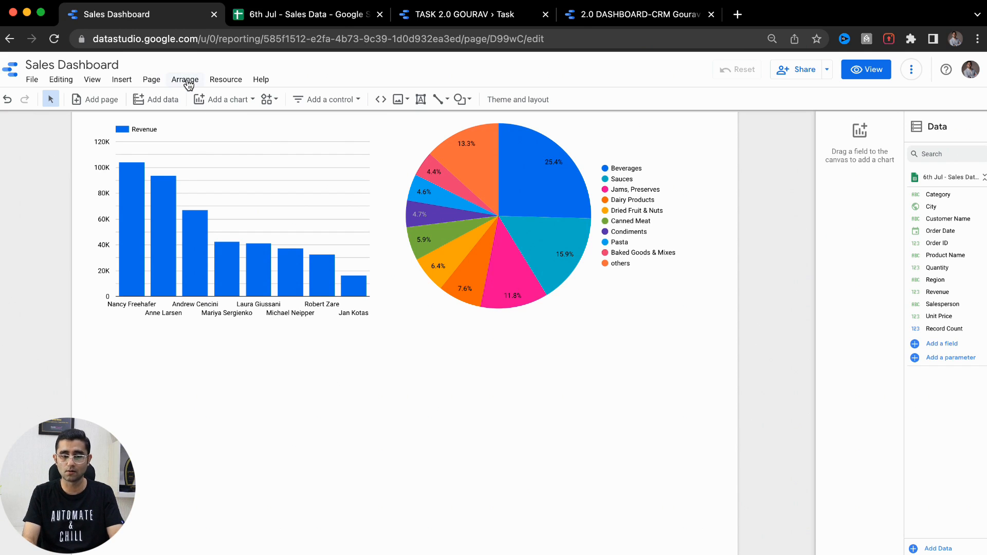
{"action": "left_click", "coordinate": [173, 106]}
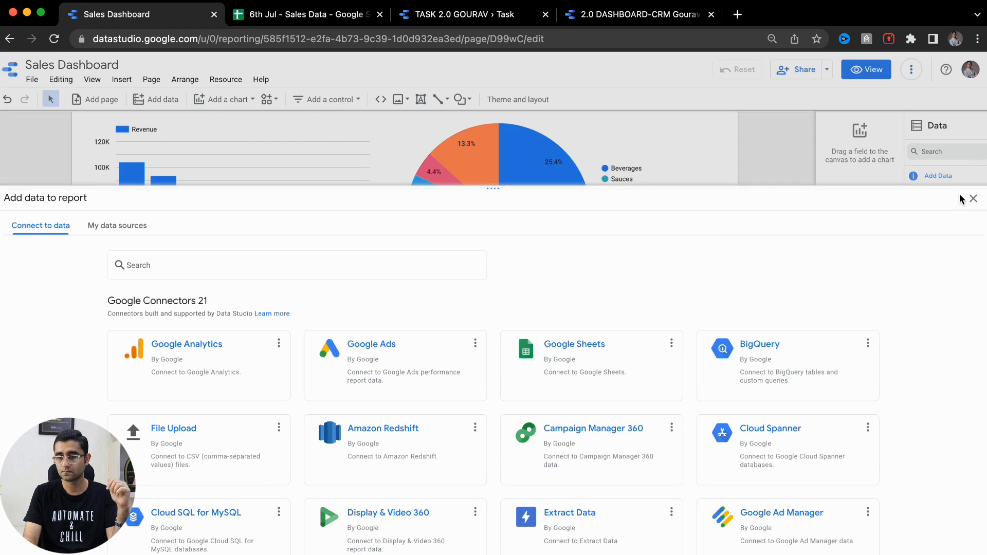
{"action": "left_click", "coordinate": [972, 200]}
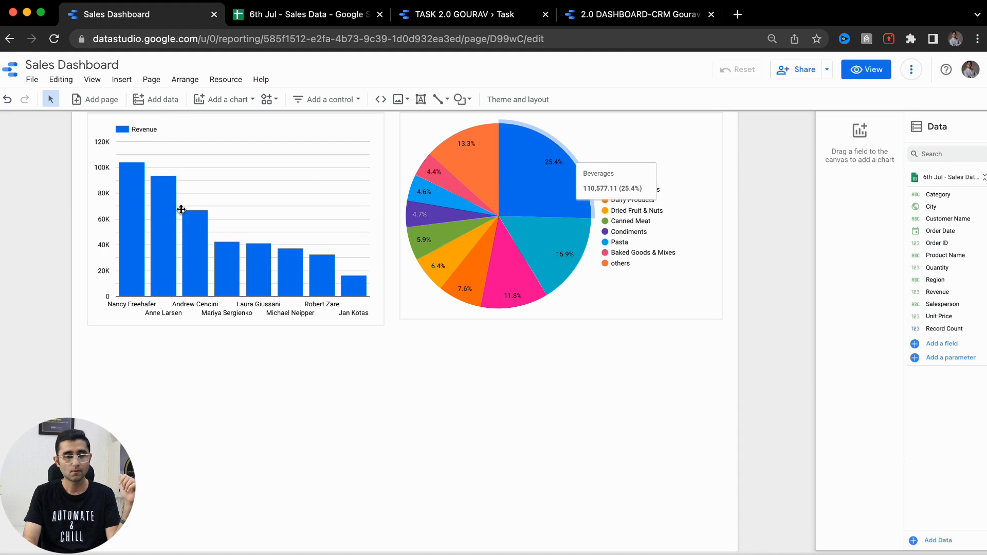
{"action": "left_click", "coordinate": [226, 103]}
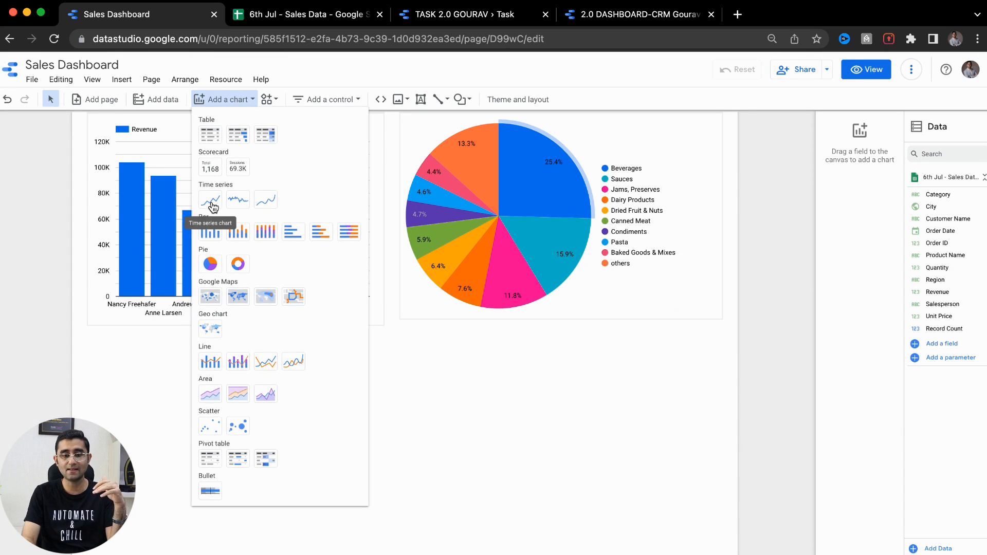
{"action": "left_click", "coordinate": [213, 207]}
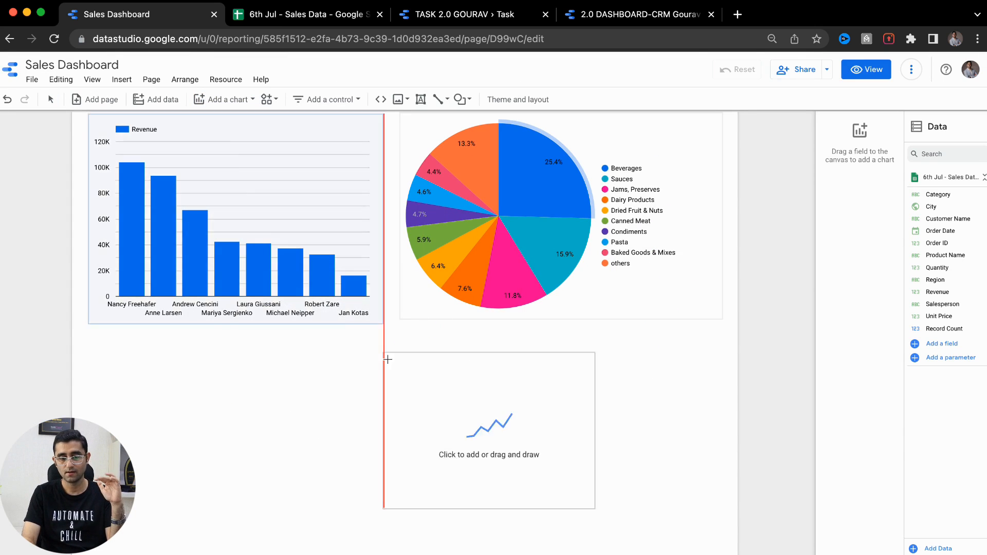
{"action": "left_click", "coordinate": [396, 360]}
{"action": "scroll", "coordinate": [397, 360], "scroll_direction": "down", "scroll_amount": 3}
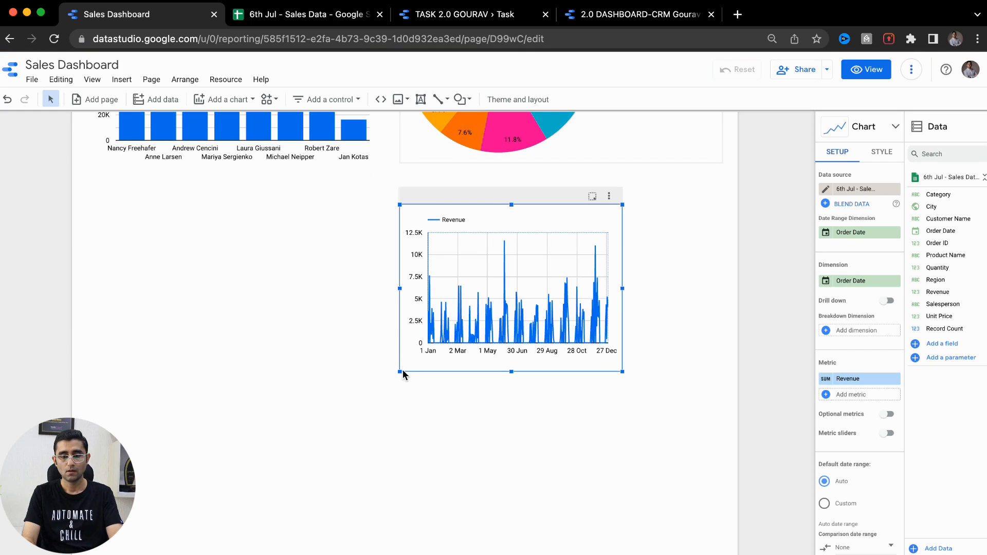
{"action": "left_click_drag", "start_coordinate": [399, 374], "coordinate": [130, 450]}
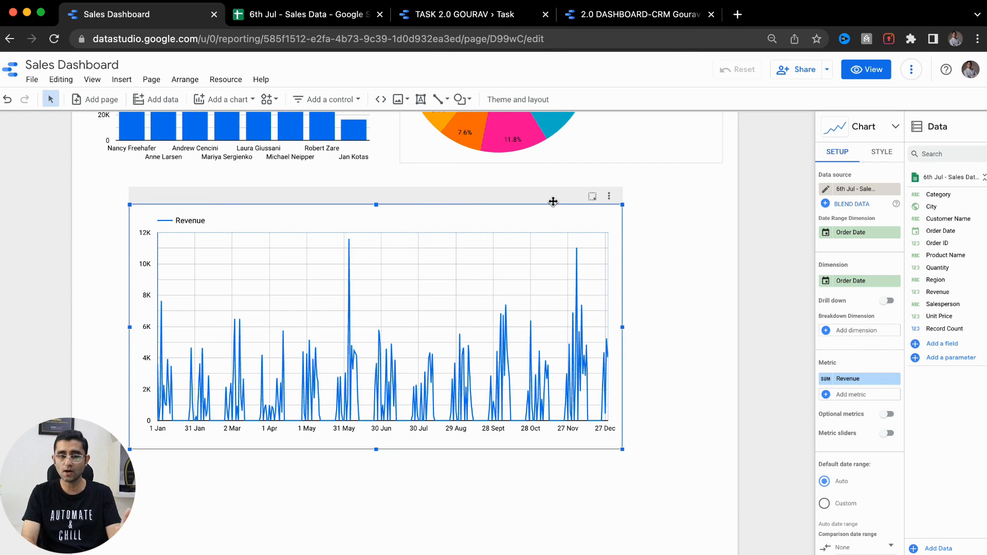
Step: Check the daily date format in the spreadsheet's Order Date column, then return to the Sales Dashboard report
{"action": "left_click", "coordinate": [280, 10]}
{"action": "left_click", "coordinate": [137, 338]}
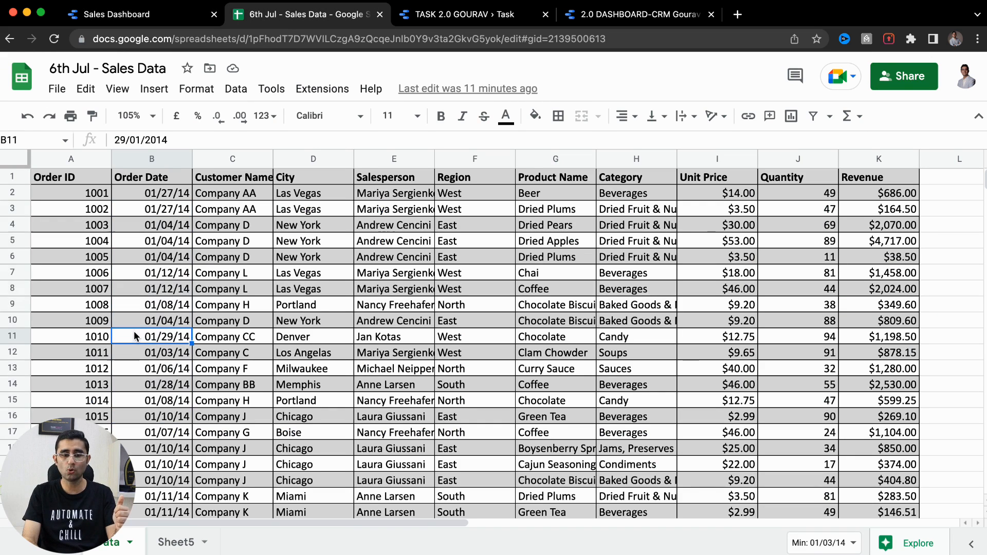
{"action": "left_click", "coordinate": [149, 20]}
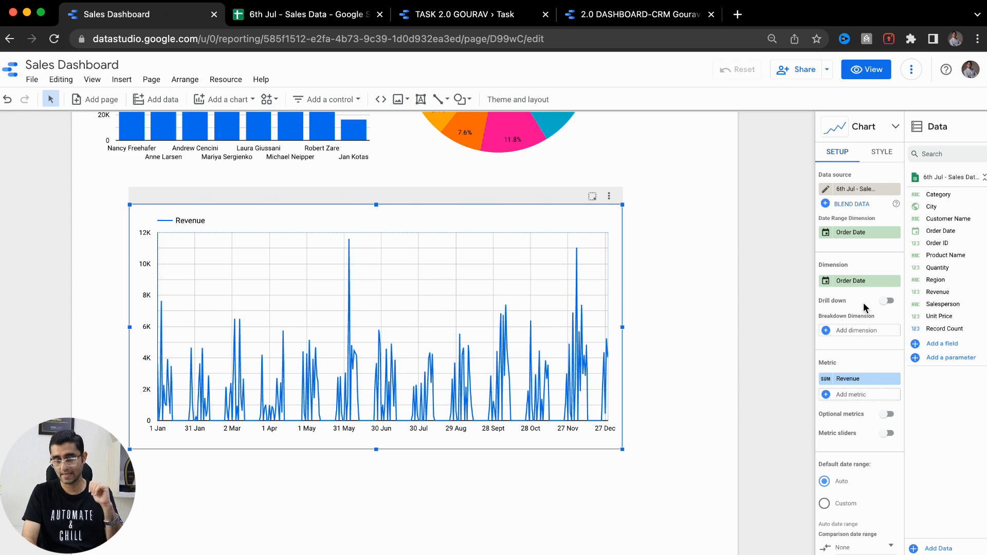
{"action": "scroll", "coordinate": [866, 289], "scroll_direction": "up", "scroll_amount": 5}
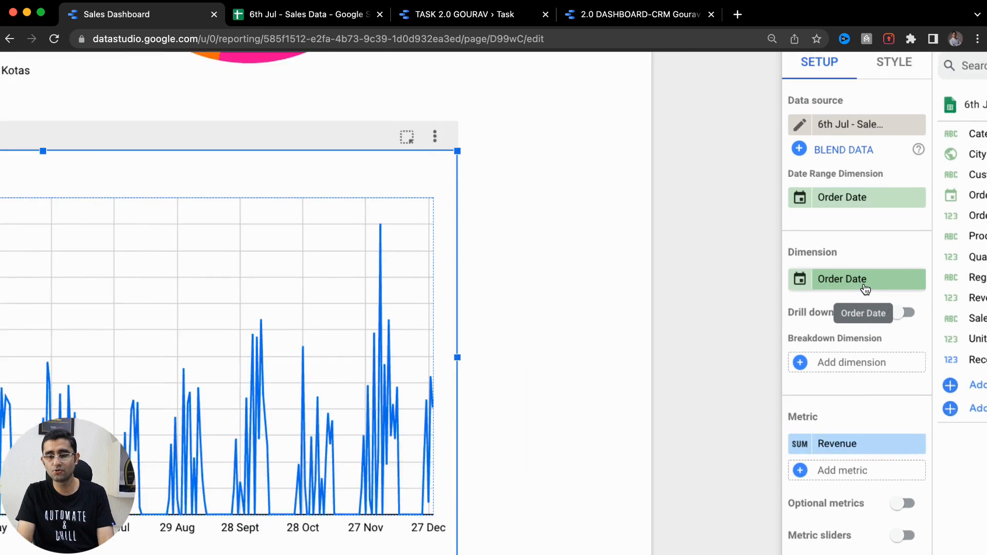
{"action": "scroll", "coordinate": [866, 289], "scroll_direction": "right", "scroll_amount": 2}
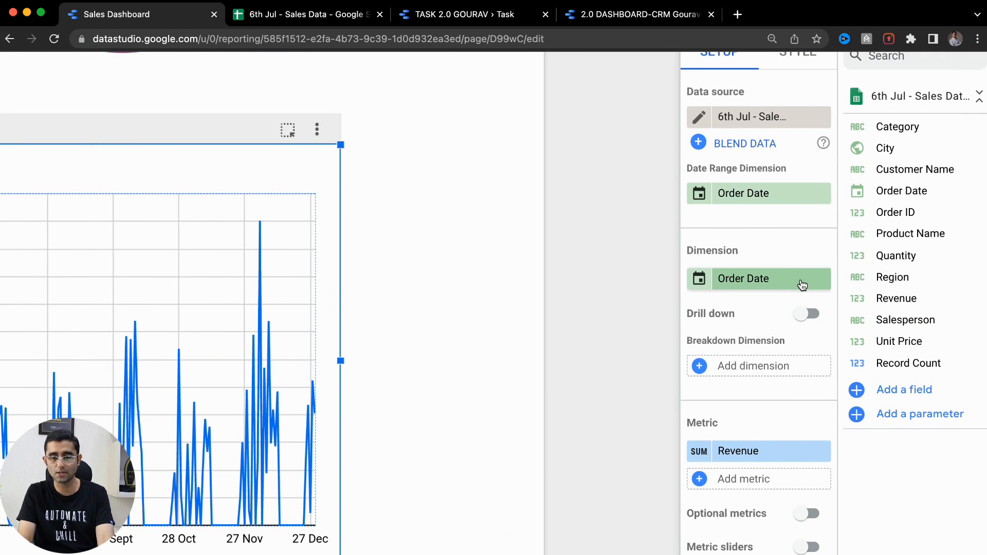
{"action": "scroll", "coordinate": [802, 286], "scroll_direction": "up", "scroll_amount": 3}
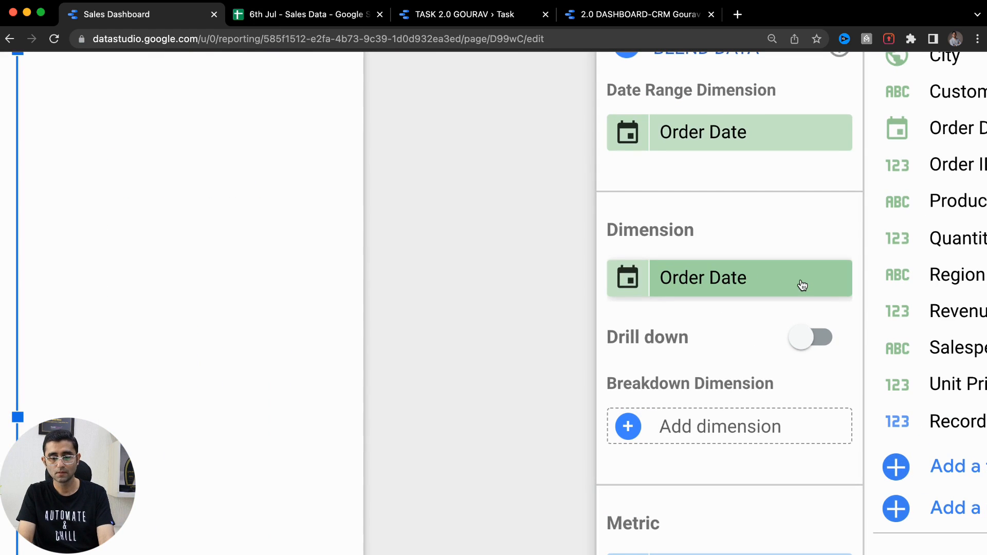
{"action": "left_click", "coordinate": [628, 289]}
{"action": "scroll", "coordinate": [630, 292], "scroll_direction": "down", "scroll_amount": 3}
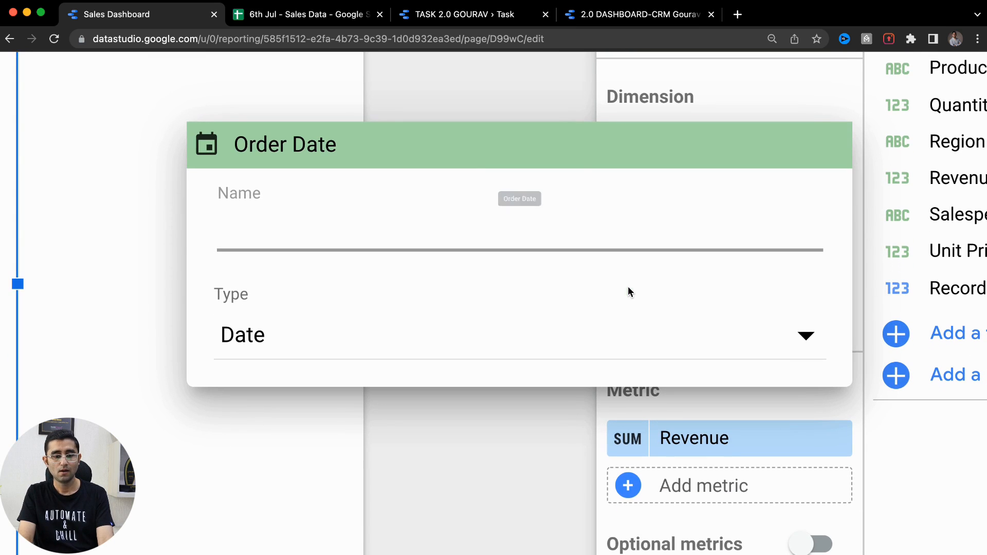
{"action": "left_click", "coordinate": [606, 347]}
{"action": "scroll", "coordinate": [606, 349], "scroll_direction": "down", "scroll_amount": 3}
{"action": "scroll", "coordinate": [606, 350], "scroll_direction": "down", "scroll_amount": 3}
{"action": "scroll", "coordinate": [606, 348], "scroll_direction": "up", "scroll_amount": 2}
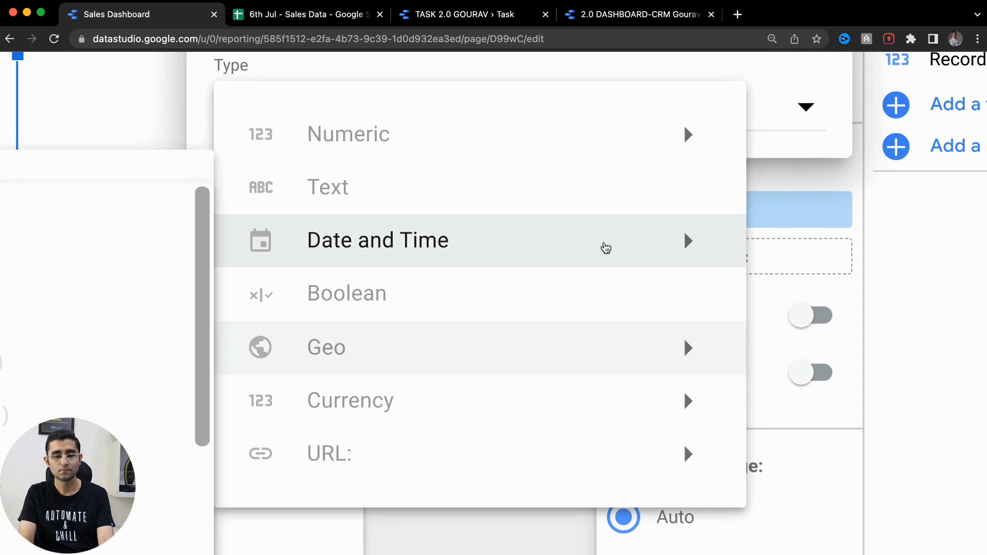
{"action": "scroll", "coordinate": [607, 247], "scroll_direction": "down", "scroll_amount": 5}
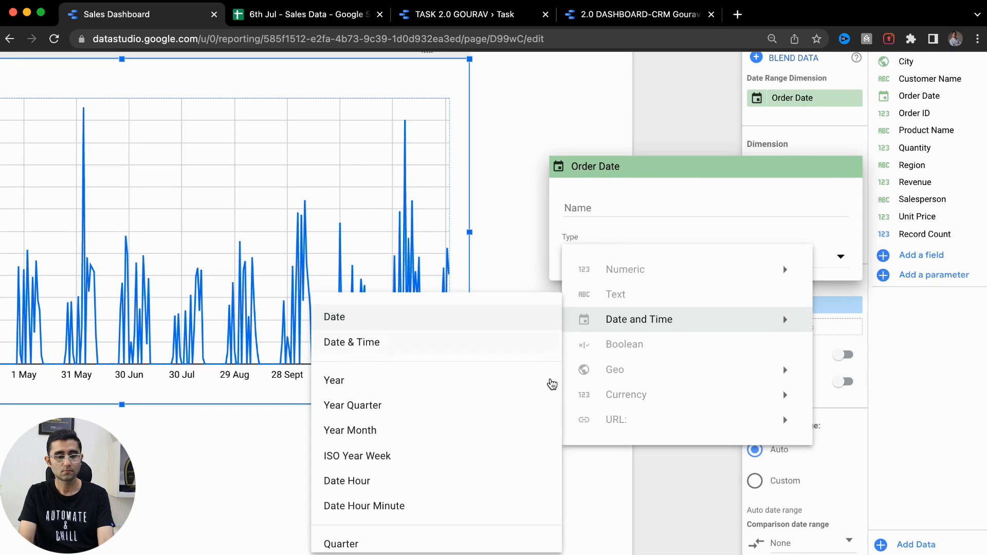
{"action": "left_click", "coordinate": [885, 334]}
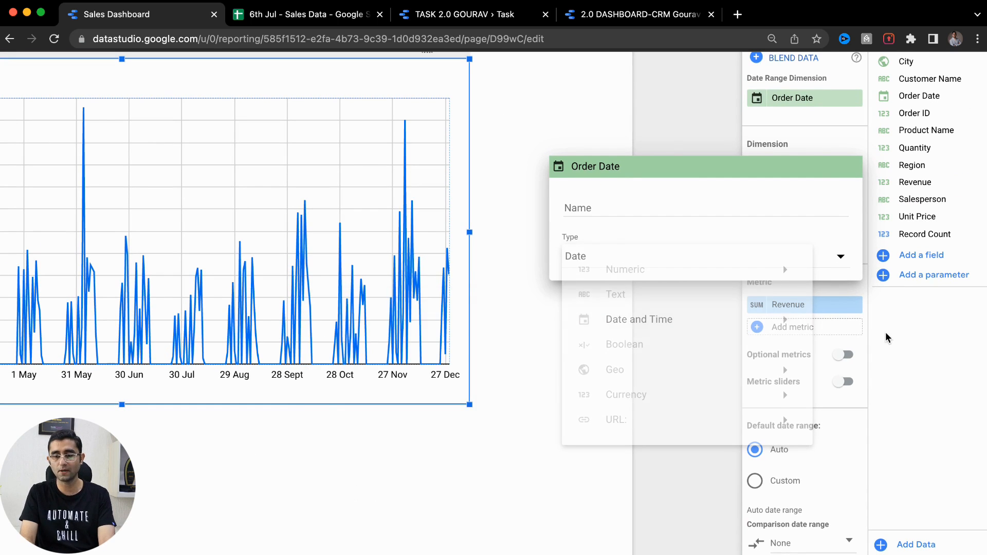
{"action": "left_click", "coordinate": [885, 337]}
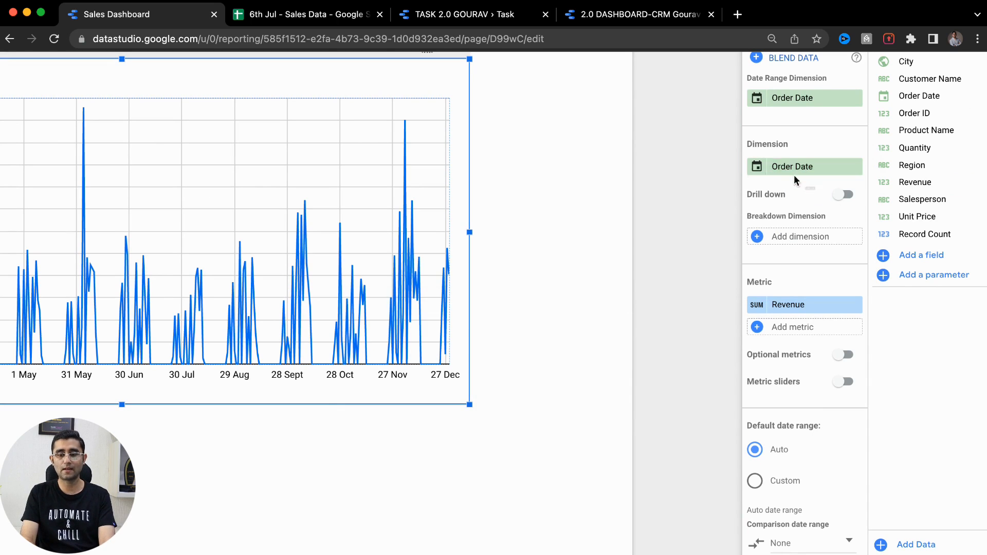
Step: Change the time series chart's Order Date dimension type to Year Month and enlarge the chart towards the page's right edge
{"action": "left_click", "coordinate": [757, 171]}
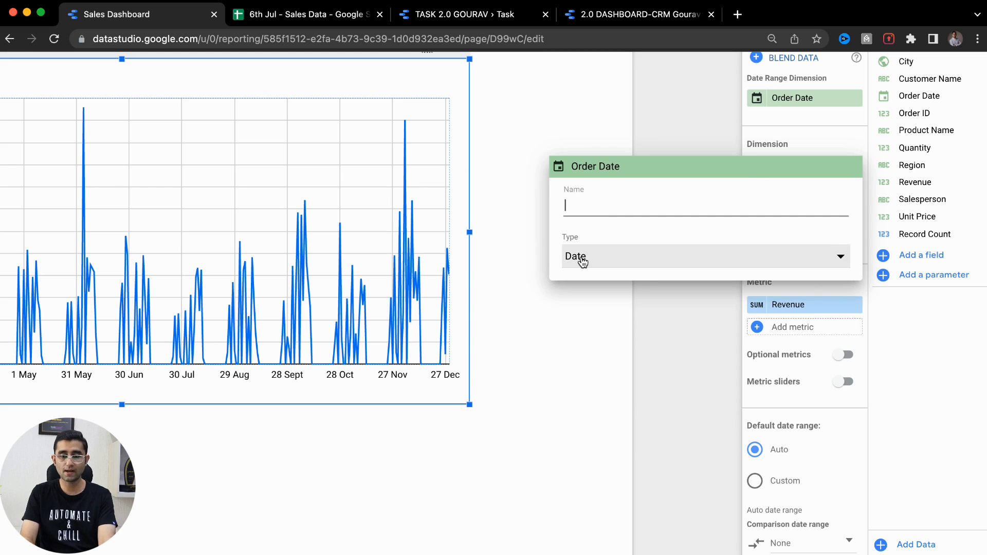
{"action": "left_click", "coordinate": [582, 263]}
{"action": "mouse_move", "coordinate": [611, 319]}
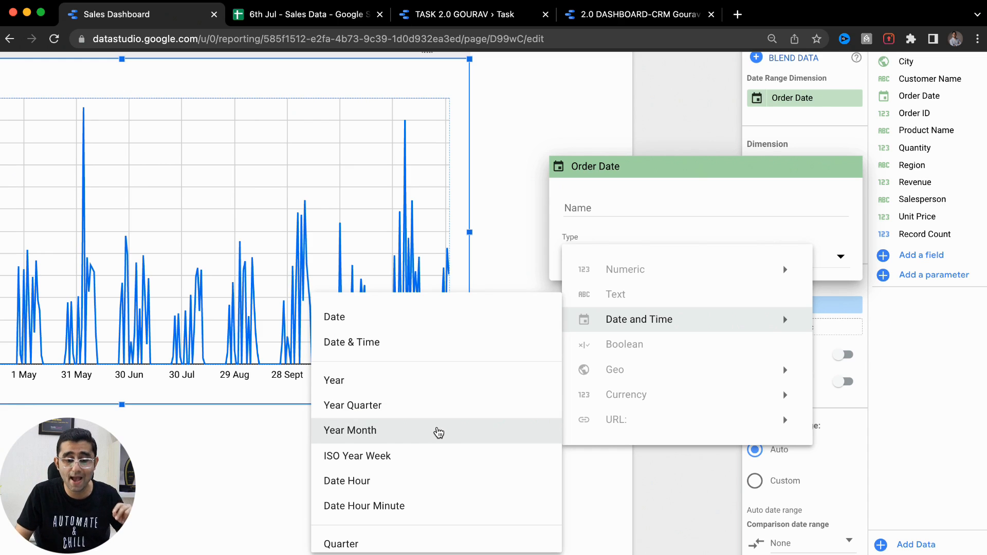
{"action": "left_click", "coordinate": [439, 431]}
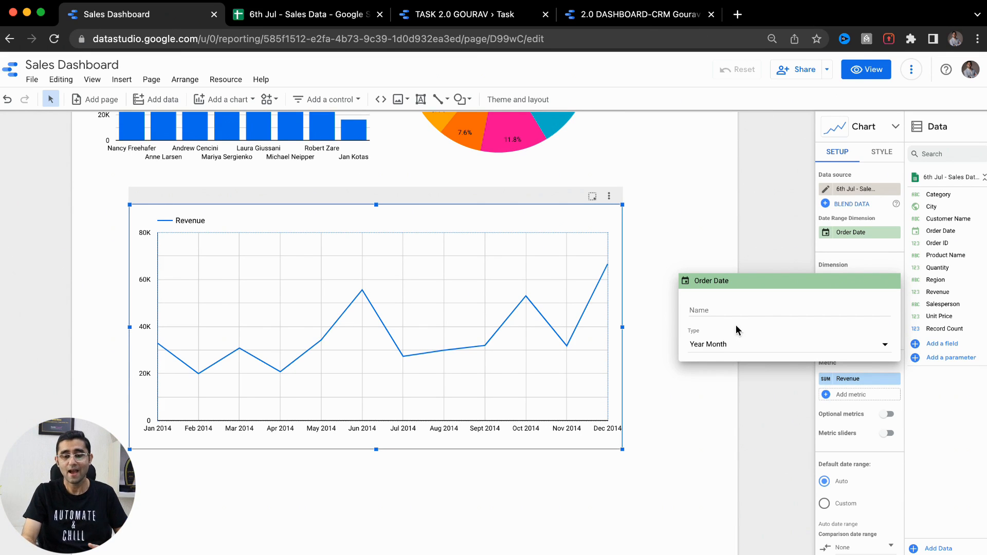
{"action": "left_click", "coordinate": [699, 431]}
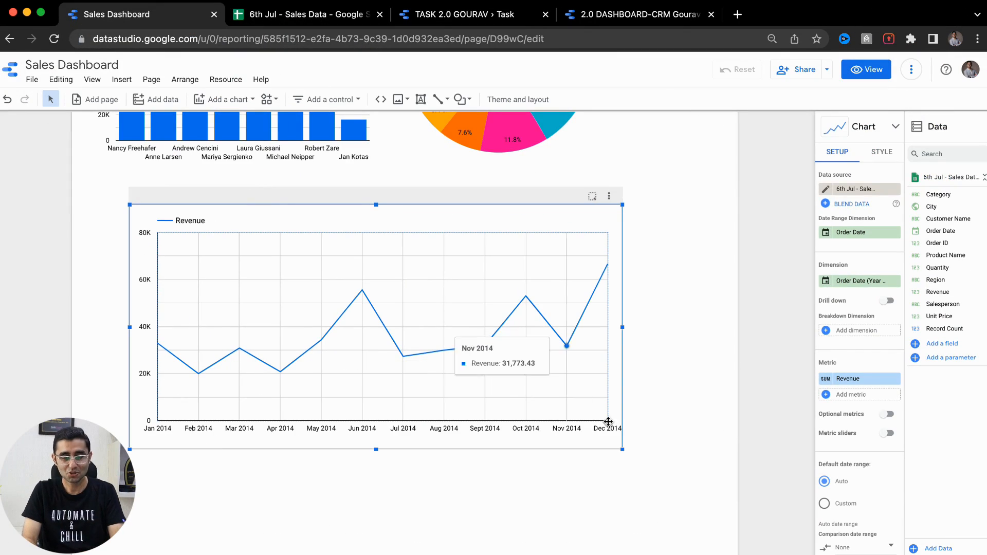
{"action": "left_click_drag", "start_coordinate": [621, 450], "coordinate": [690, 472]}
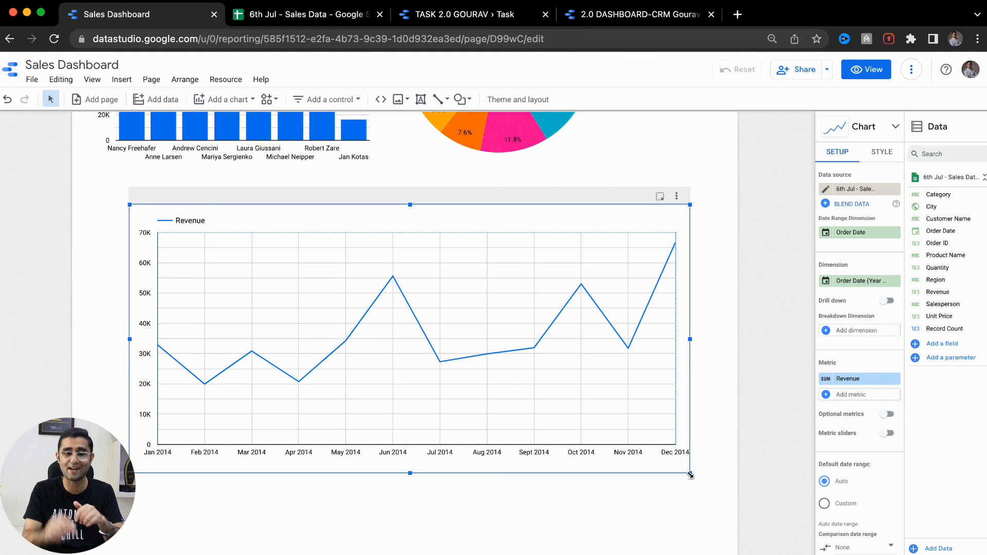
Step: Examine the City column values in the 6th Jul - Sales Data spreadsheet and return to the Sales Dashboard report
{"action": "left_click", "coordinate": [317, 17]}
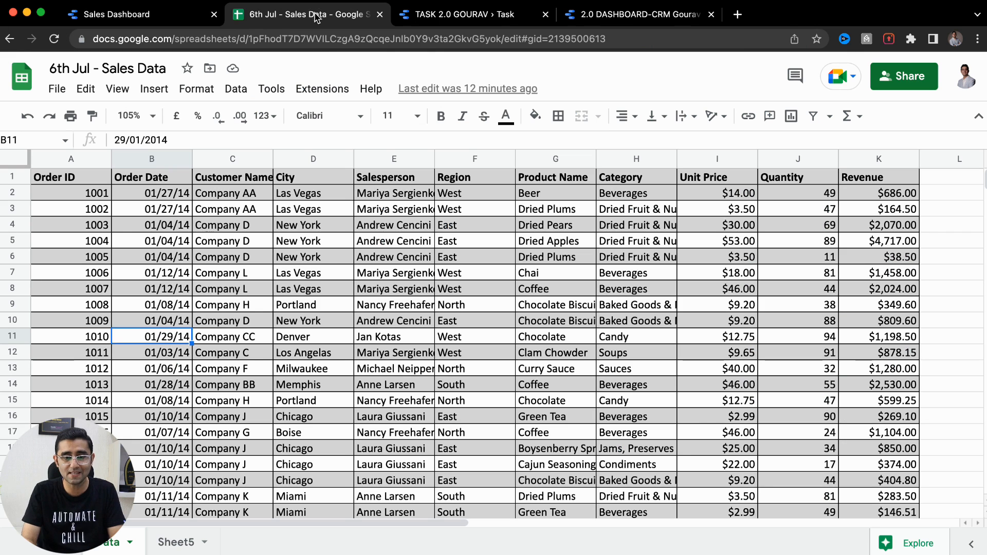
{"action": "left_click", "coordinate": [224, 231]}
{"action": "left_click", "coordinate": [291, 212]}
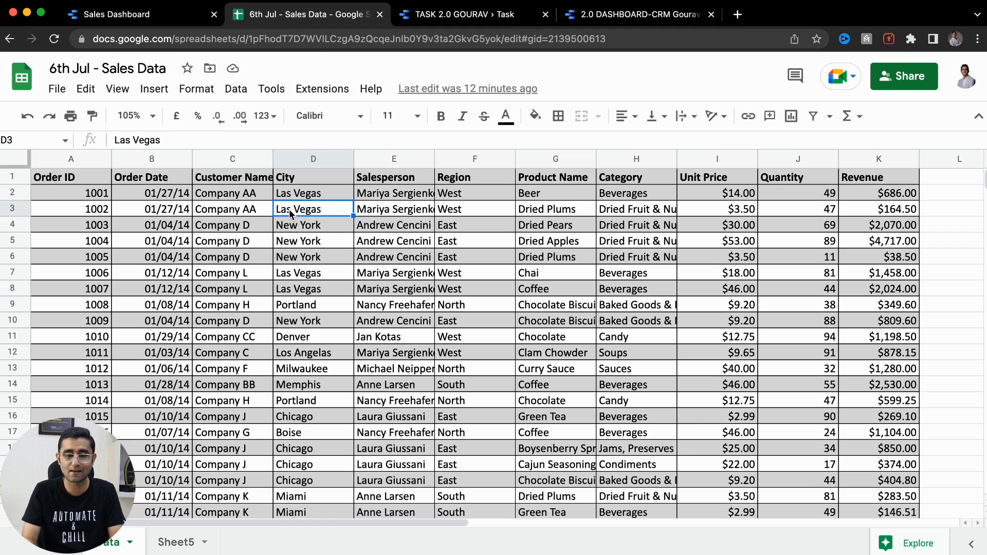
{"action": "left_click", "coordinate": [309, 244]}
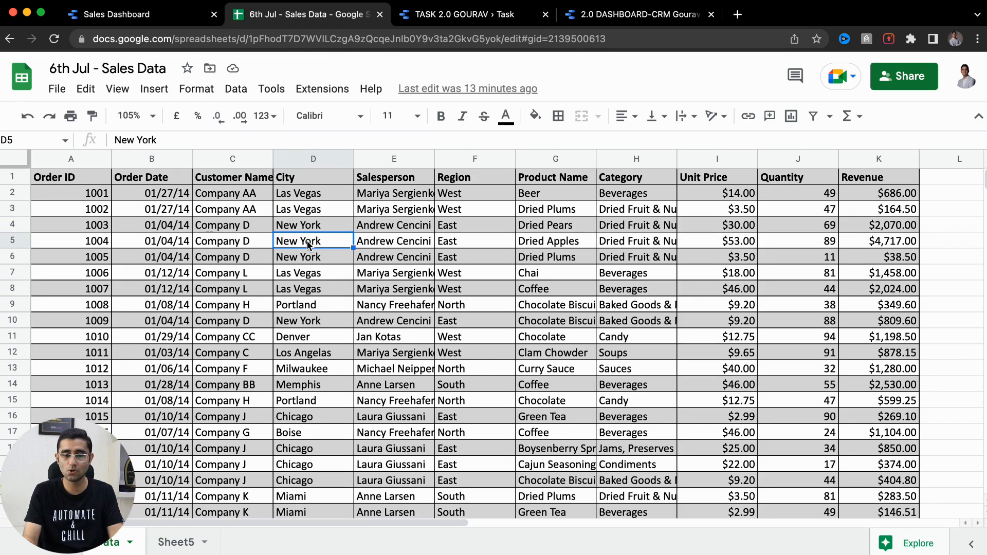
{"action": "left_click", "coordinate": [312, 307]}
{"action": "scroll", "coordinate": [308, 369], "scroll_direction": "down", "scroll_amount": 2}
{"action": "left_click", "coordinate": [308, 369]}
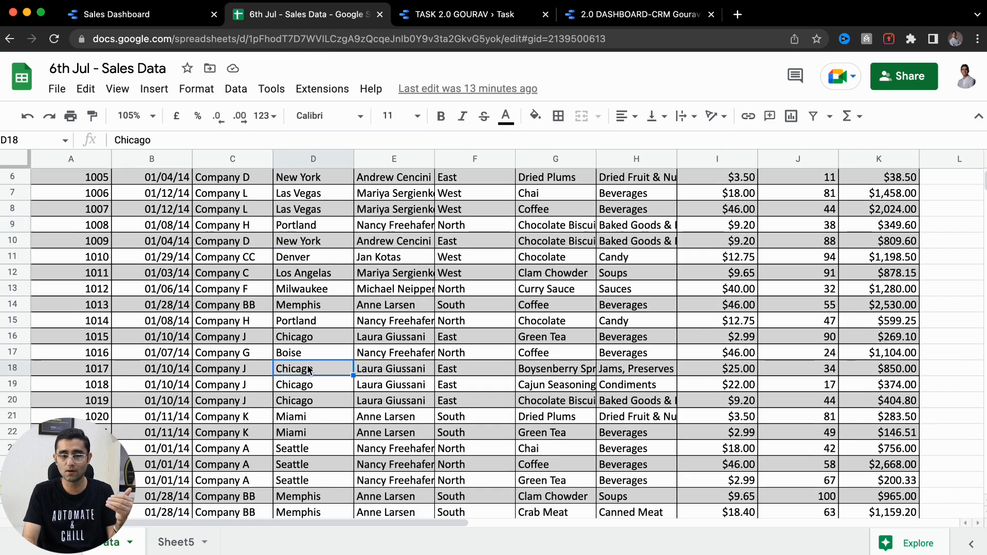
{"action": "left_click", "coordinate": [154, 18]}
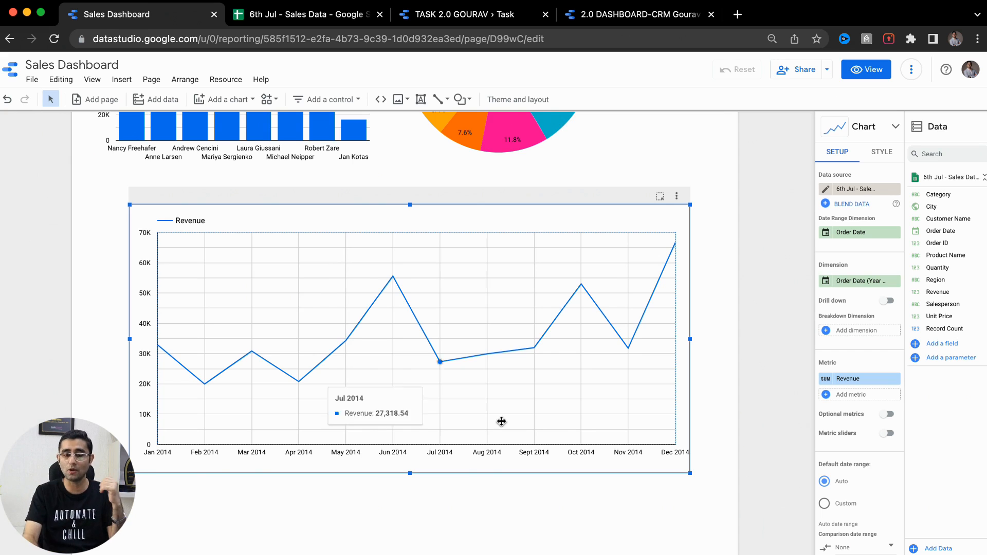
Step: Add a Google Maps bubble map in the free space below the time series chart and enlarge it
{"action": "scroll", "coordinate": [509, 437], "scroll_direction": "down", "scroll_amount": 5}
{"action": "left_click", "coordinate": [499, 398]}
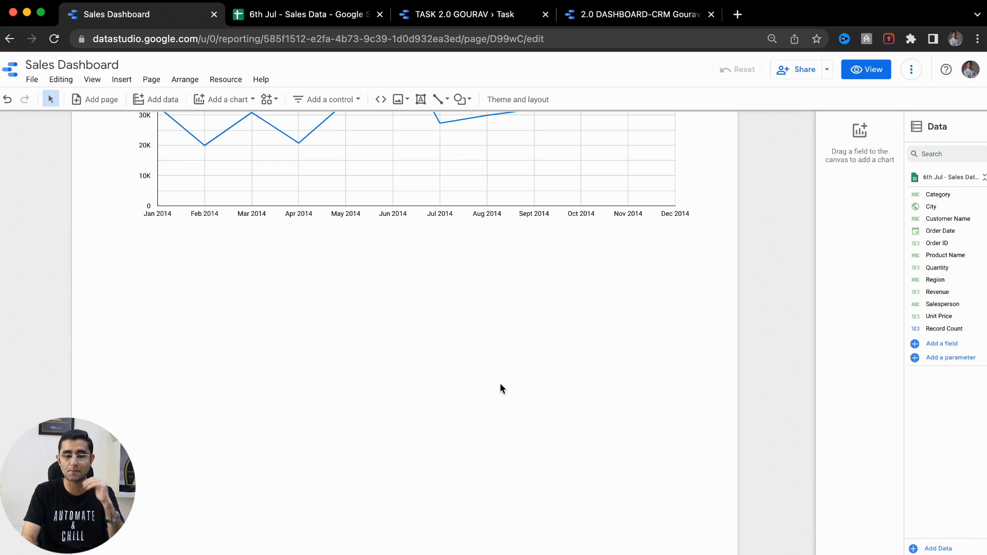
{"action": "left_click", "coordinate": [123, 80]}
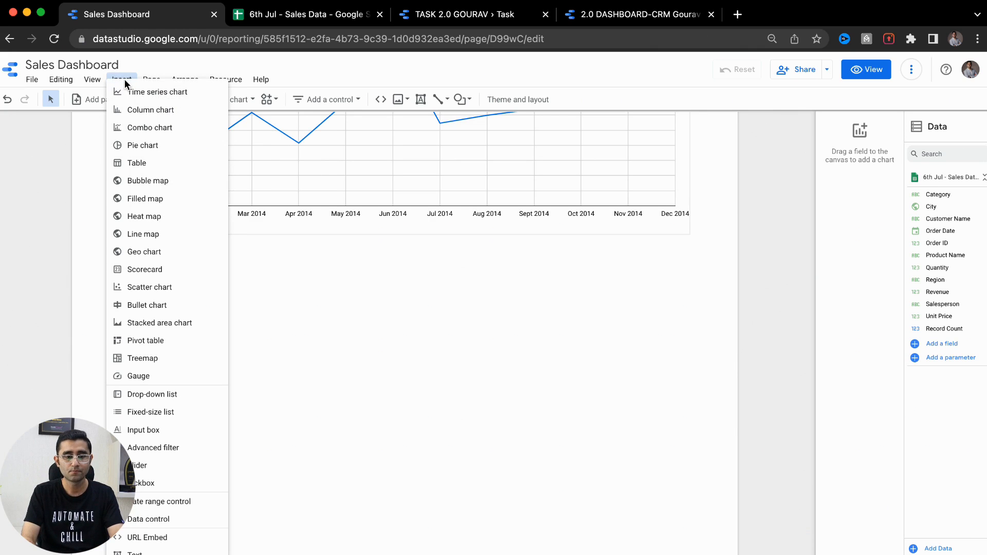
{"action": "left_click", "coordinate": [310, 100]}
{"action": "left_click", "coordinate": [232, 99]}
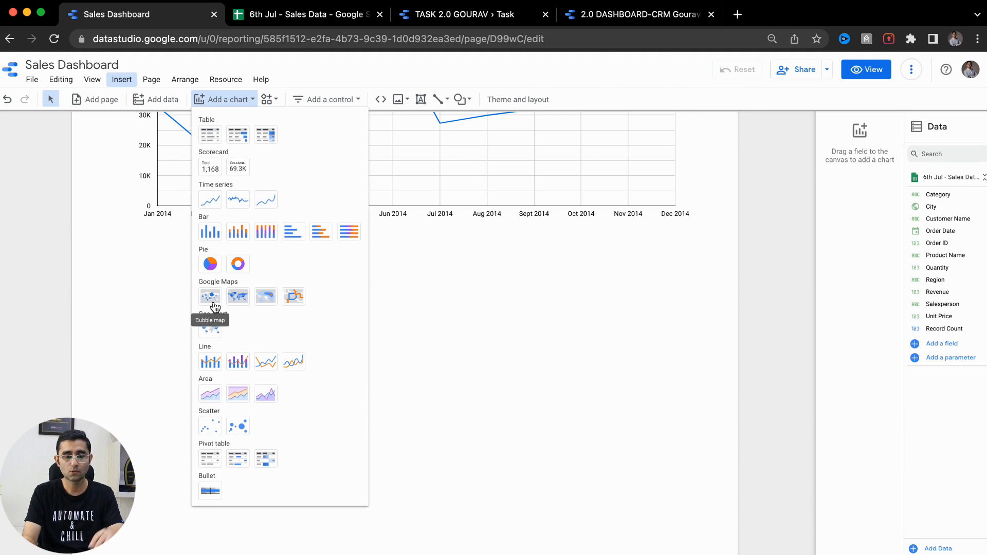
{"action": "left_click", "coordinate": [215, 307]}
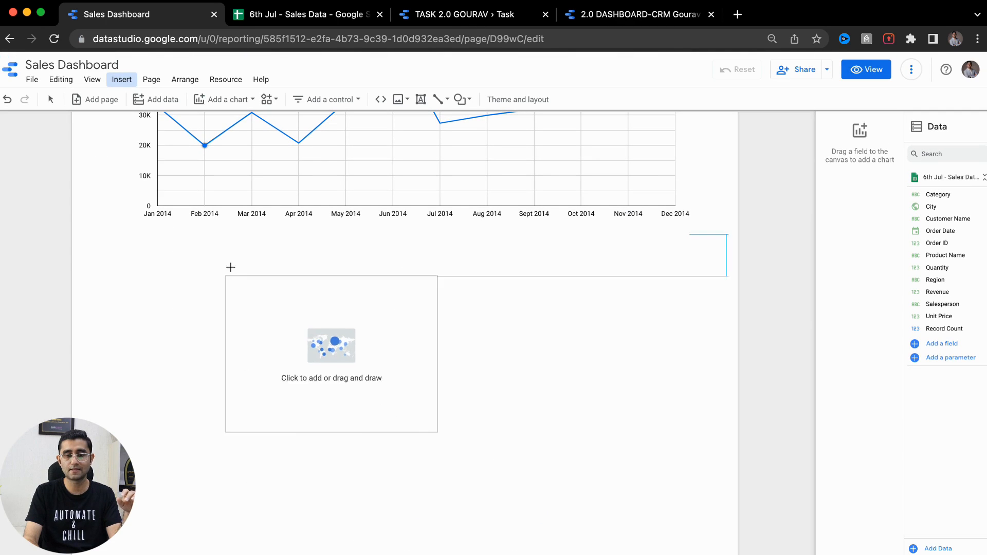
{"action": "left_click", "coordinate": [261, 181]}
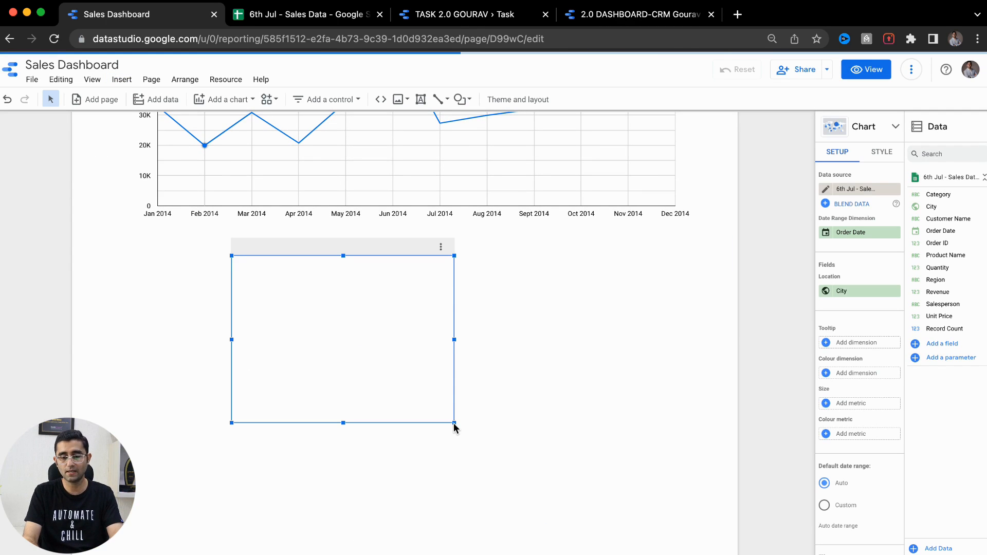
{"action": "left_click_drag", "start_coordinate": [454, 423], "coordinate": [623, 482]}
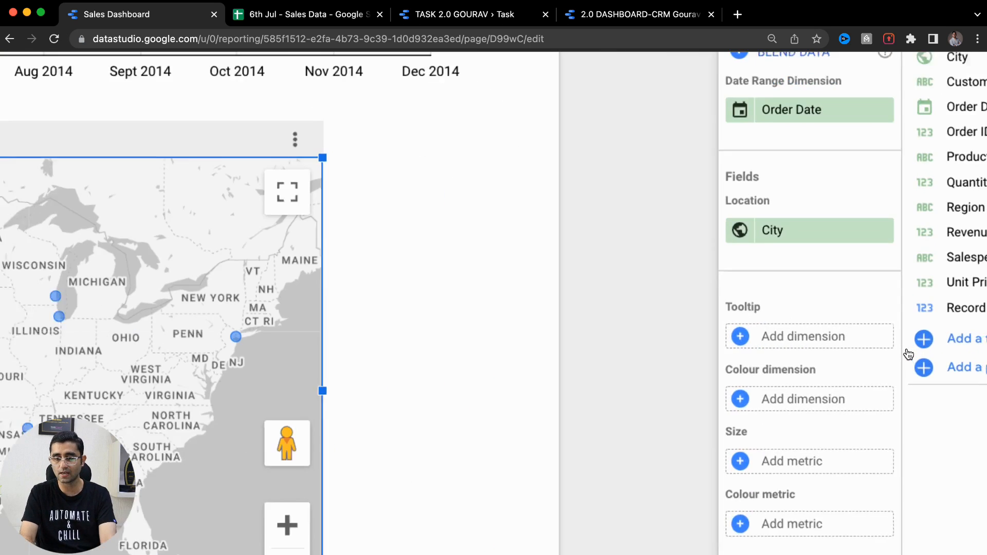
Step: Set Revenue as the size metric of the Google Maps bubble map and check the New York bubble
{"action": "scroll", "coordinate": [908, 354], "scroll_direction": "down", "scroll_amount": 3}
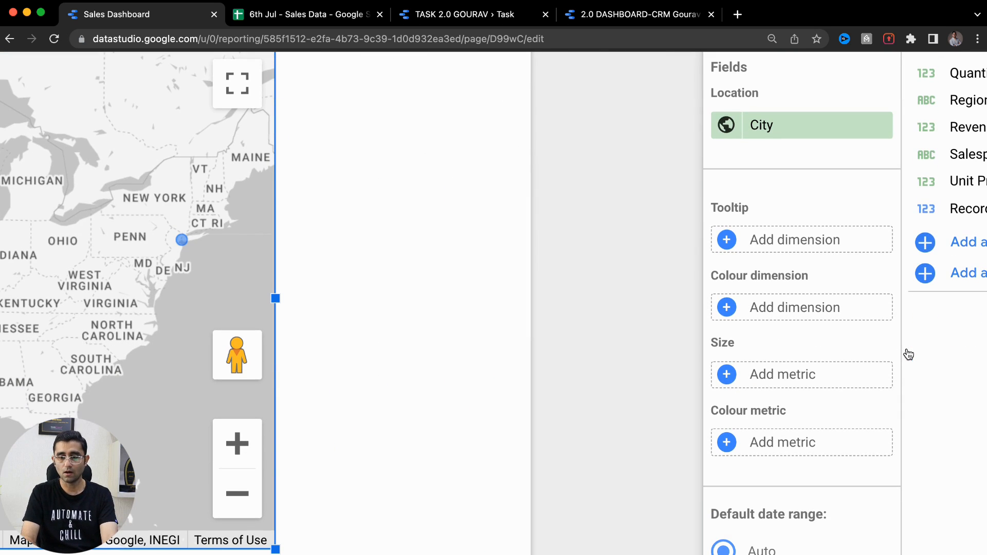
{"action": "left_click", "coordinate": [777, 375]}
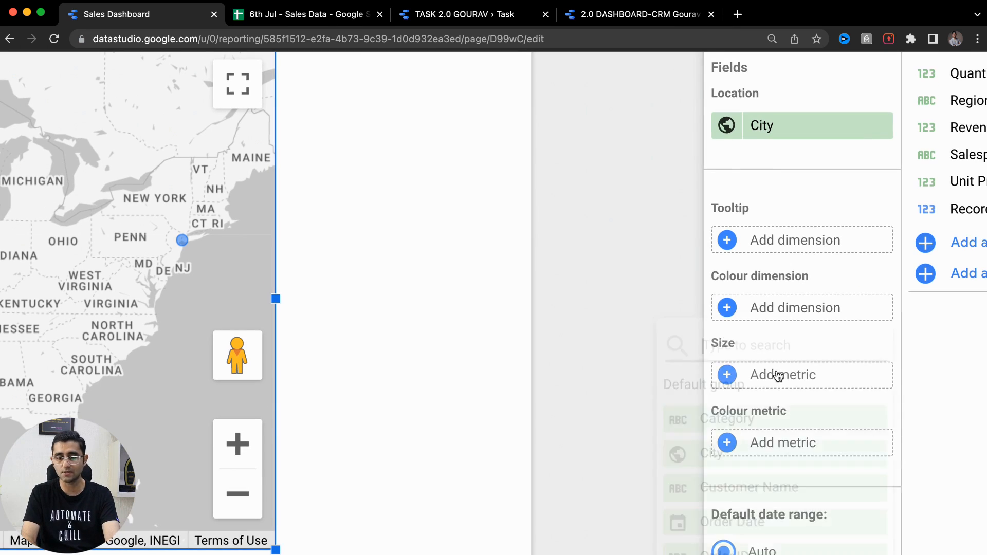
{"action": "type", "text": "rev"}
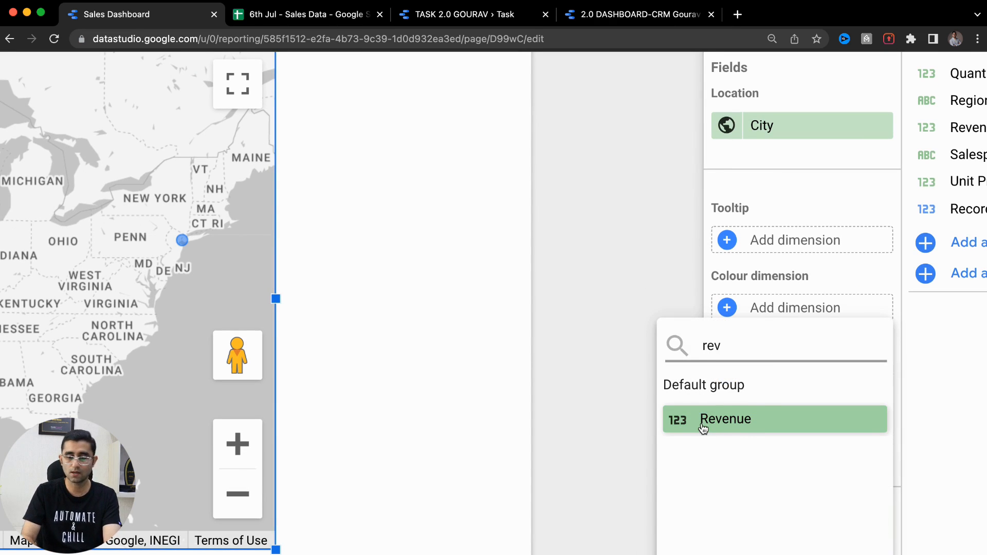
{"action": "left_click", "coordinate": [703, 429]}
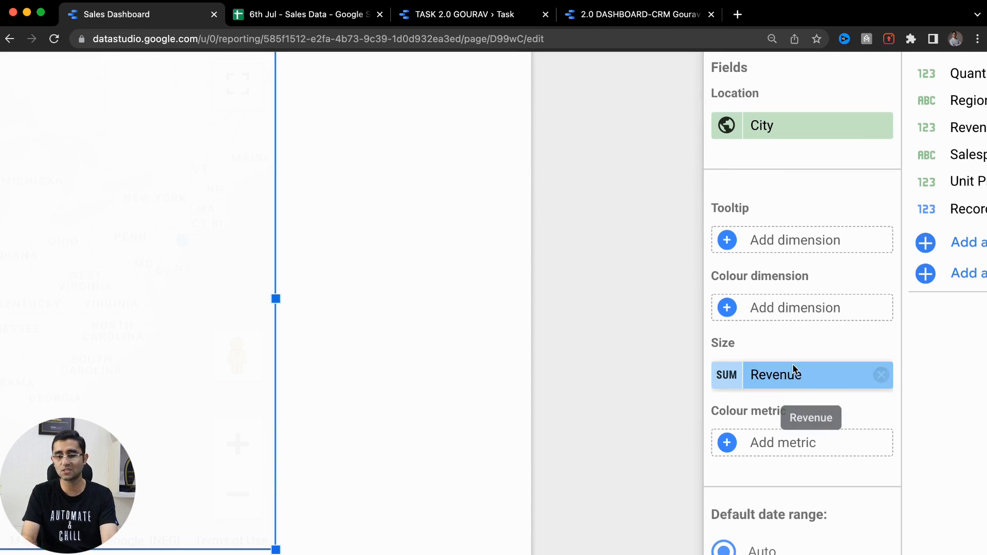
{"action": "scroll", "coordinate": [386, 400], "scroll_direction": "down", "scroll_amount": 5}
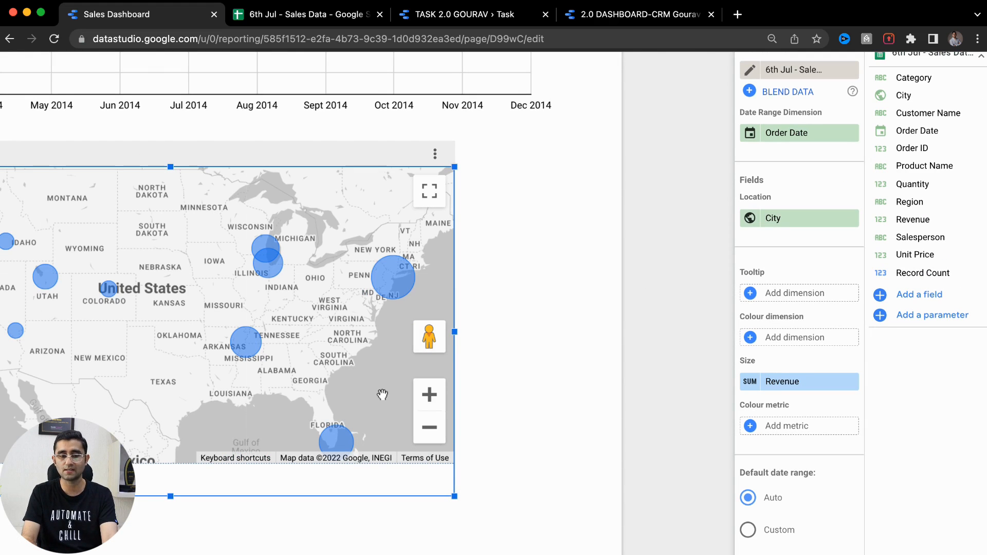
{"action": "mouse_move", "coordinate": [407, 290]}
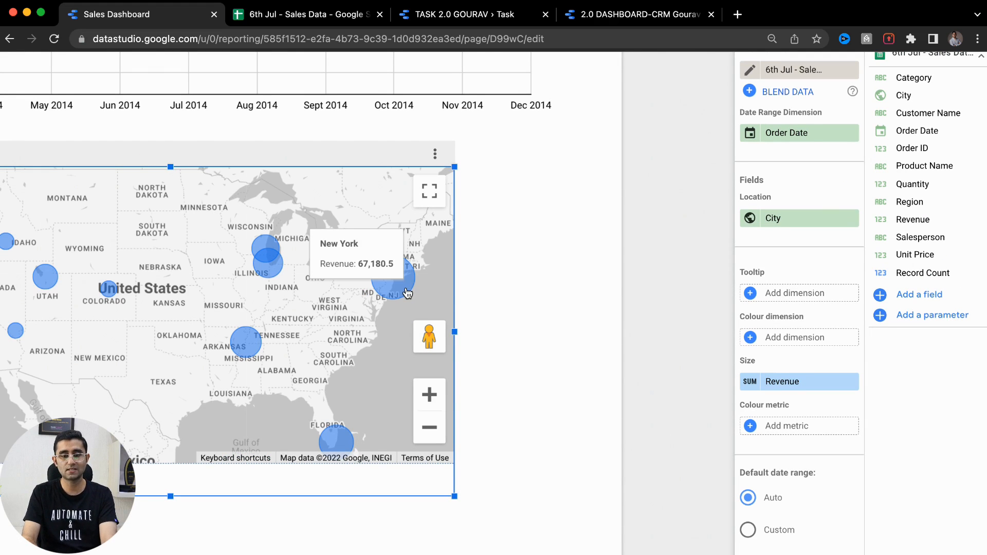
Step: Try Revenue as the bubble map's colour dimension and review the map's style settings
{"action": "left_click", "coordinate": [791, 342]}
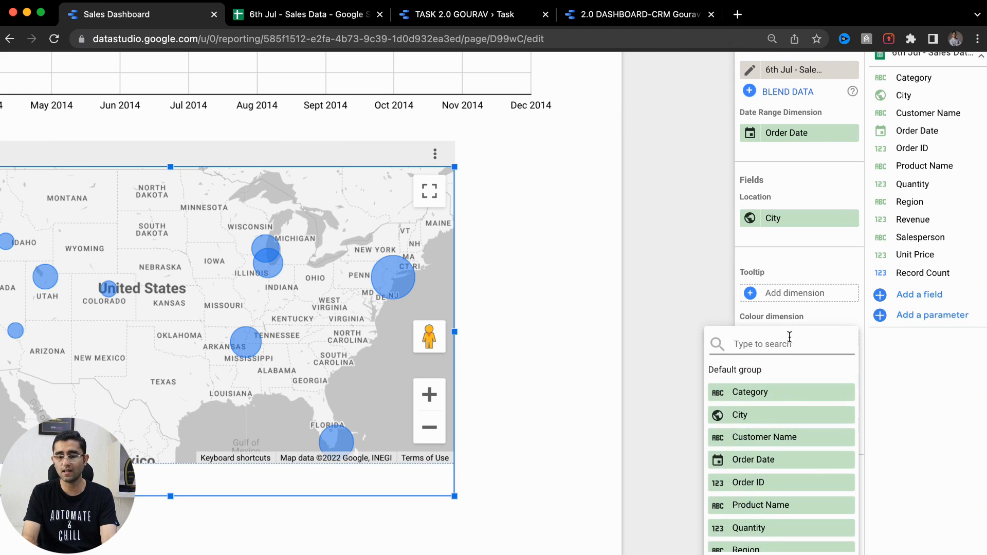
{"action": "type", "text": "re"}
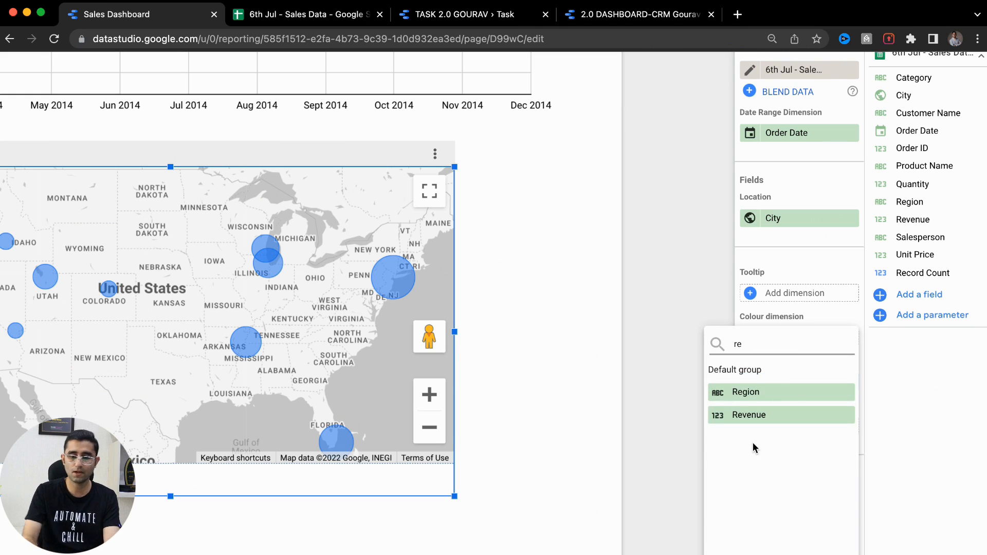
{"action": "left_click", "coordinate": [748, 415]}
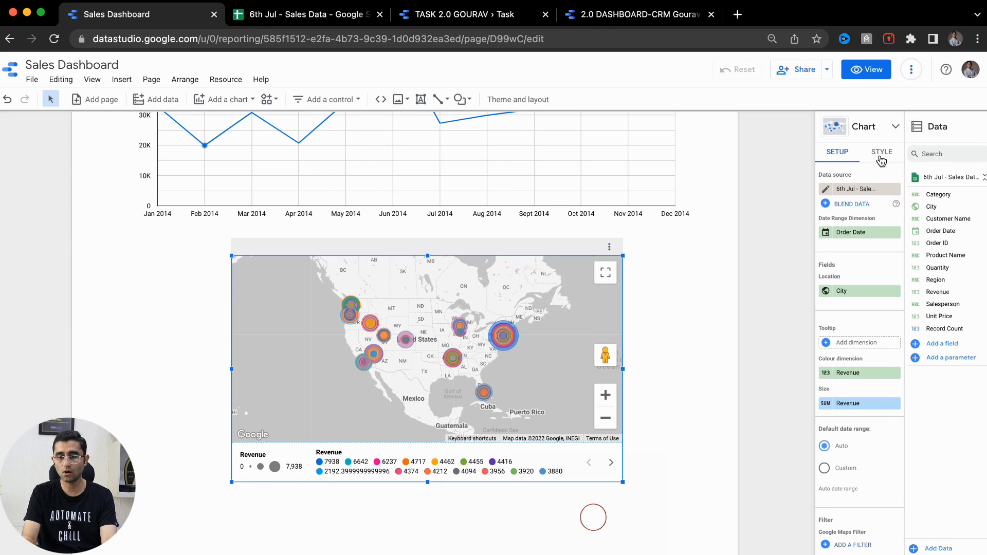
{"action": "left_click", "coordinate": [882, 153]}
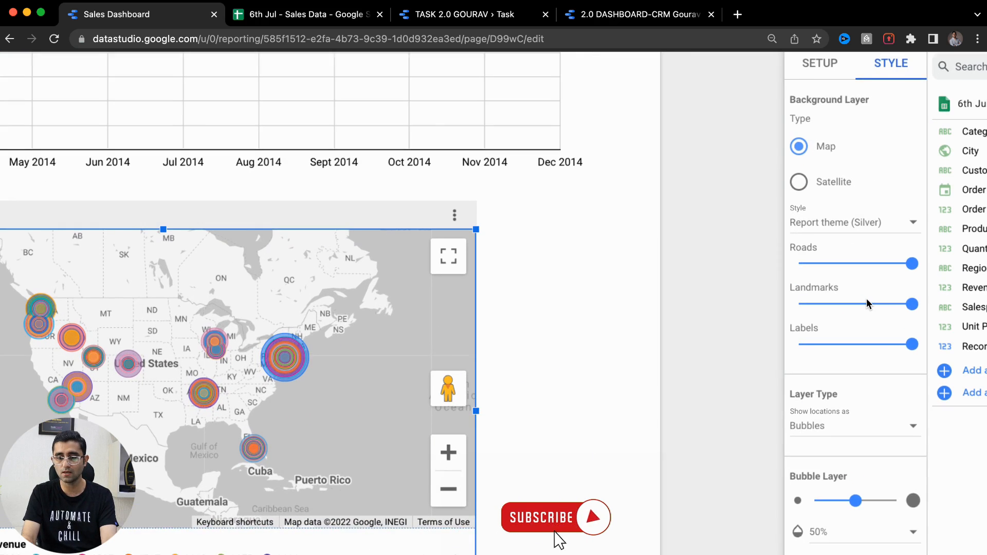
{"action": "scroll", "coordinate": [866, 303], "scroll_direction": "down", "scroll_amount": 8}
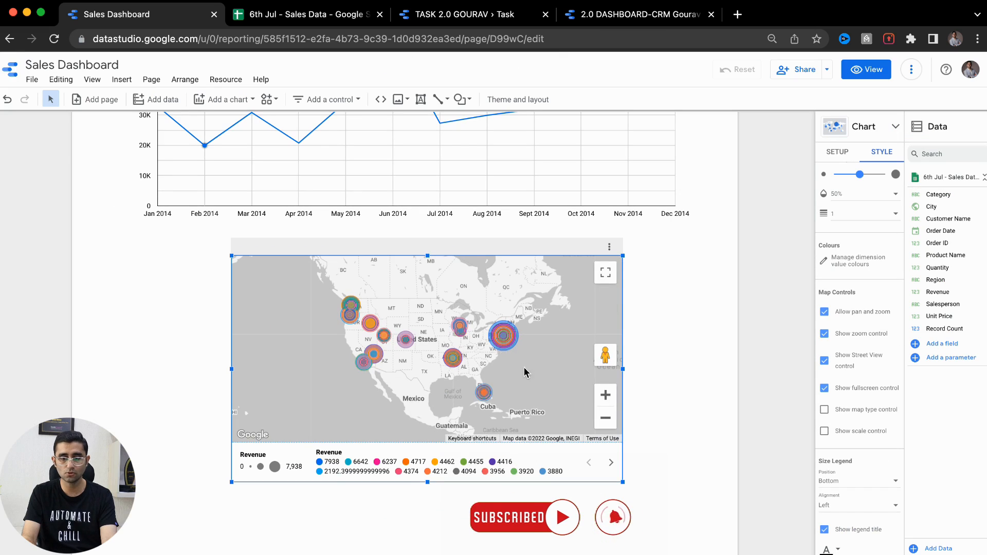
{"action": "mouse_move", "coordinate": [281, 359]}
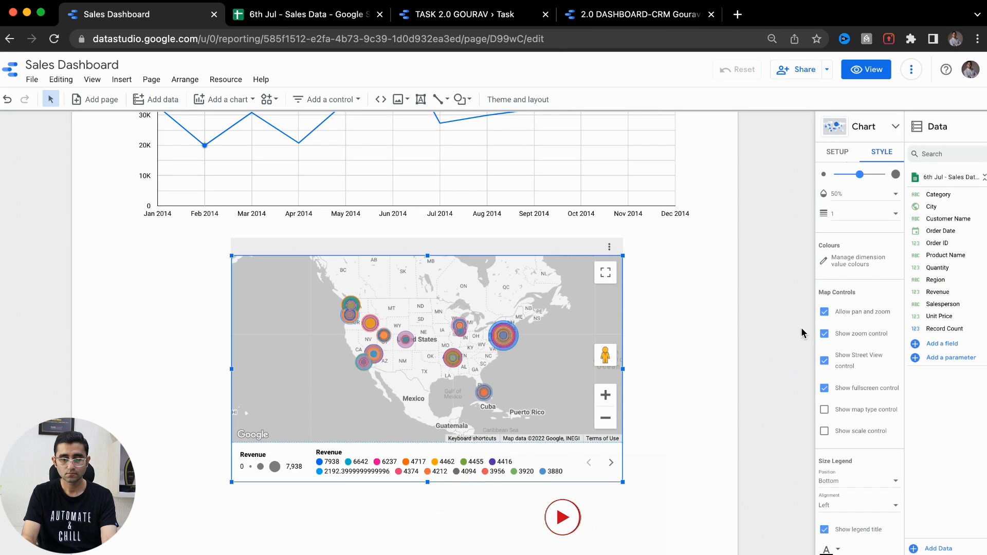
Step: Remove Revenue from the bubble map's colour dimension and deselect the map
{"action": "left_click", "coordinate": [837, 154]}
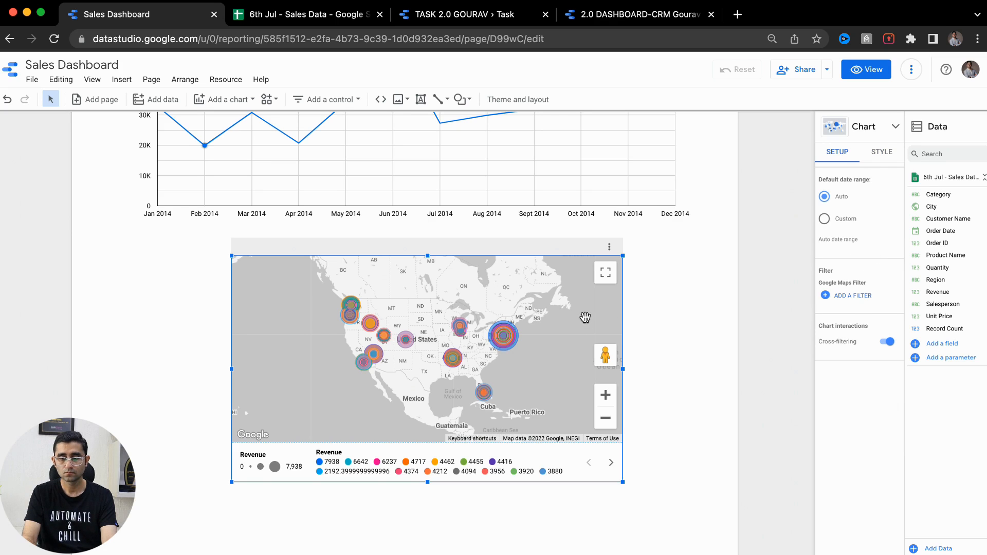
{"action": "scroll", "coordinate": [859, 253], "scroll_direction": "up", "scroll_amount": 5}
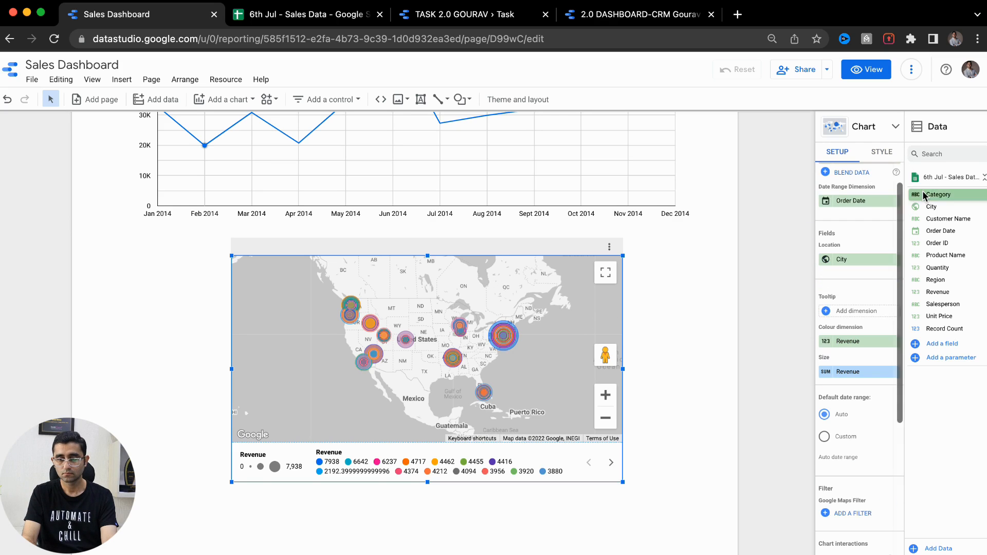
{"action": "left_click", "coordinate": [895, 342]}
{"action": "left_click", "coordinate": [710, 321]}
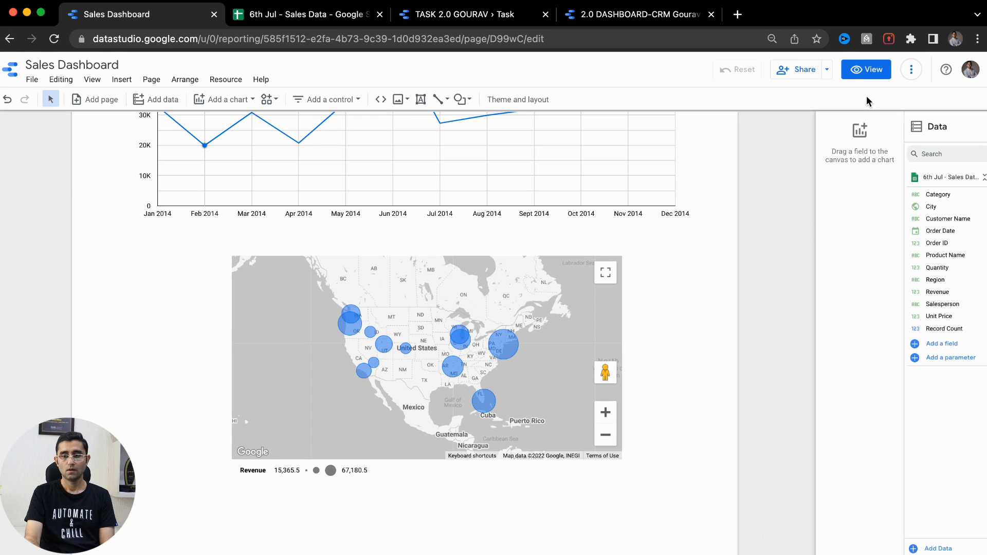
Step: Switch the report to view mode and examine the city revenue bubbles across different areas and scales of the map
{"action": "left_click", "coordinate": [869, 72]}
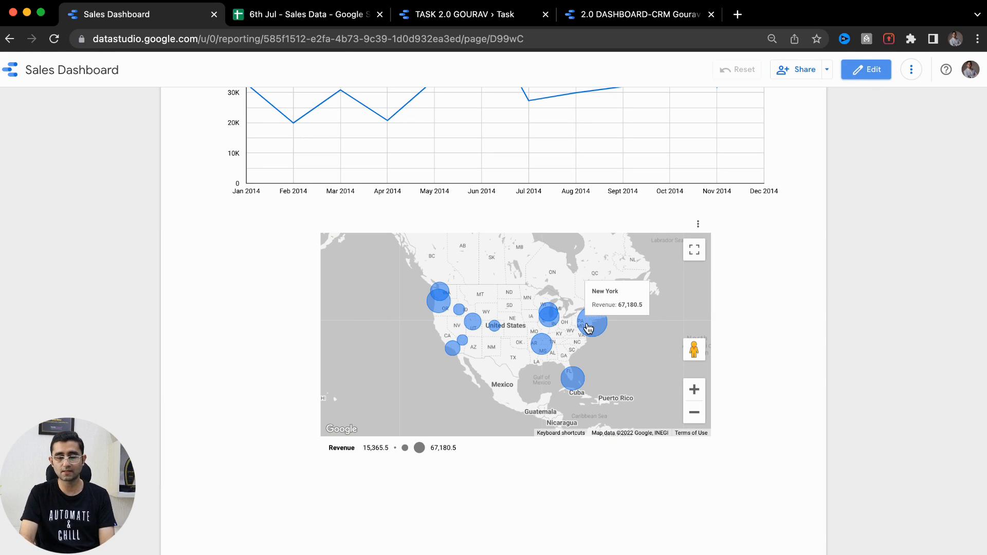
{"action": "scroll", "coordinate": [590, 329], "scroll_direction": "up", "scroll_amount": 4}
{"action": "scroll", "coordinate": [589, 329], "scroll_direction": "down", "scroll_amount": 4}
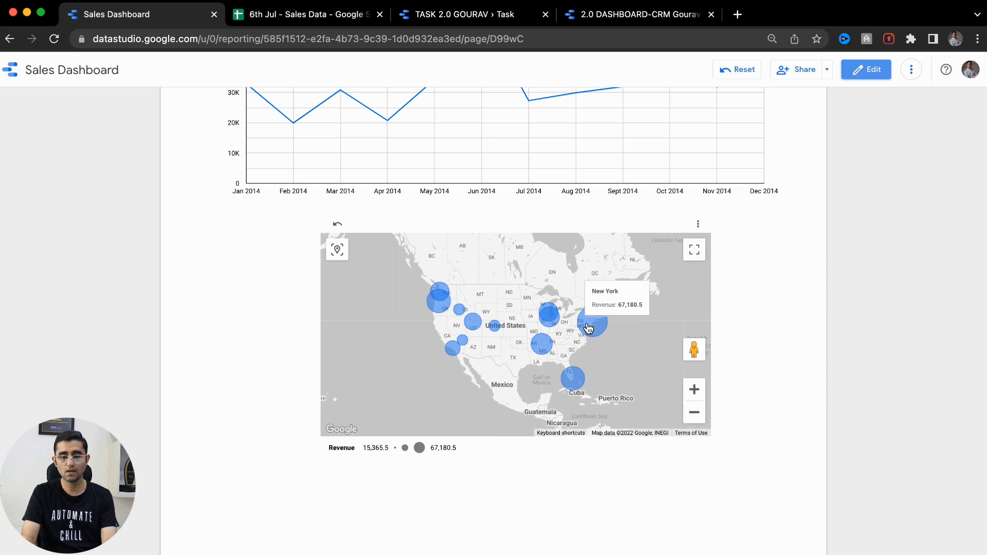
{"action": "scroll", "coordinate": [779, 311], "scroll_direction": "up", "scroll_amount": 5}
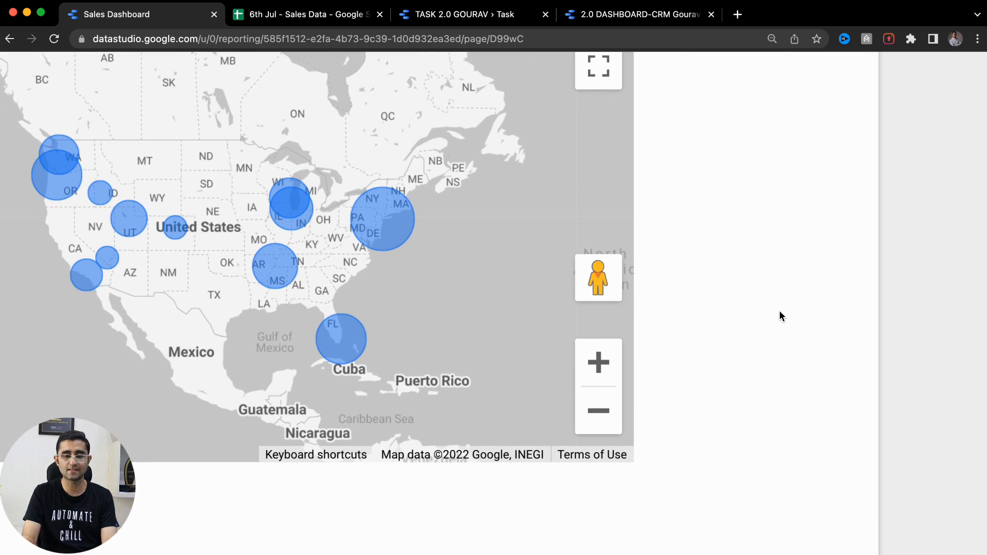
{"action": "scroll", "coordinate": [479, 310], "scroll_direction": "down", "scroll_amount": 2}
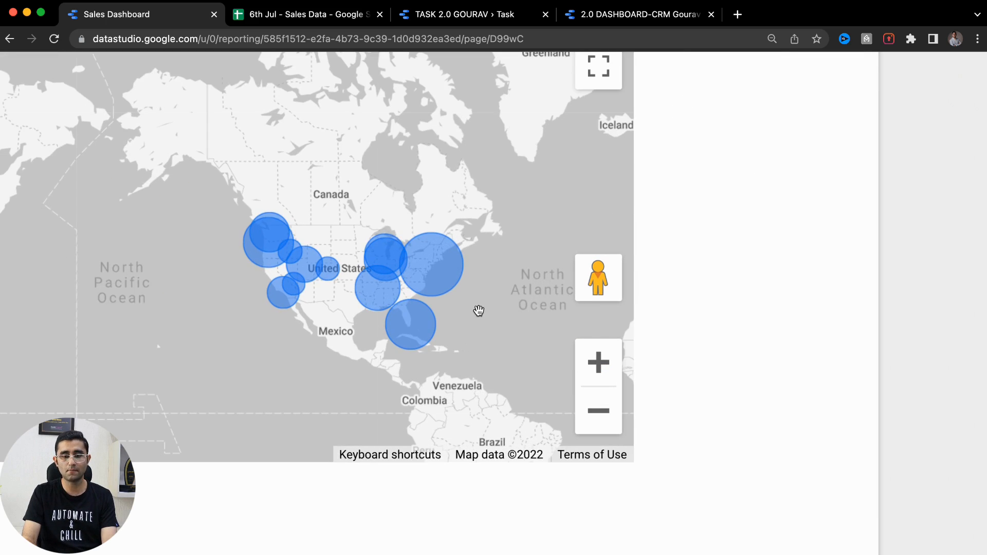
{"action": "scroll", "coordinate": [478, 311], "scroll_direction": "up", "scroll_amount": 4}
{"action": "scroll", "coordinate": [479, 311], "scroll_direction": "up", "scroll_amount": 2}
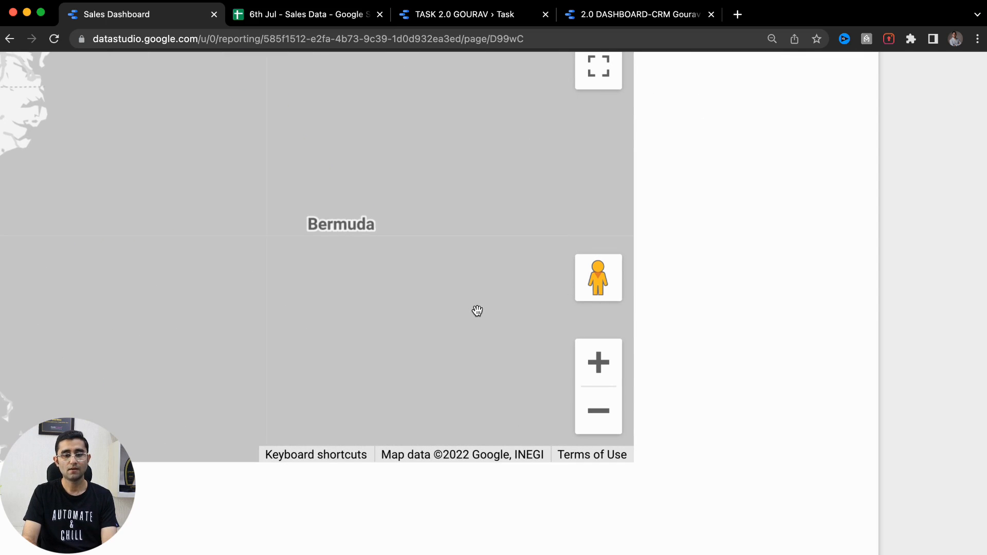
{"action": "scroll", "coordinate": [477, 310], "scroll_direction": "down", "scroll_amount": 2}
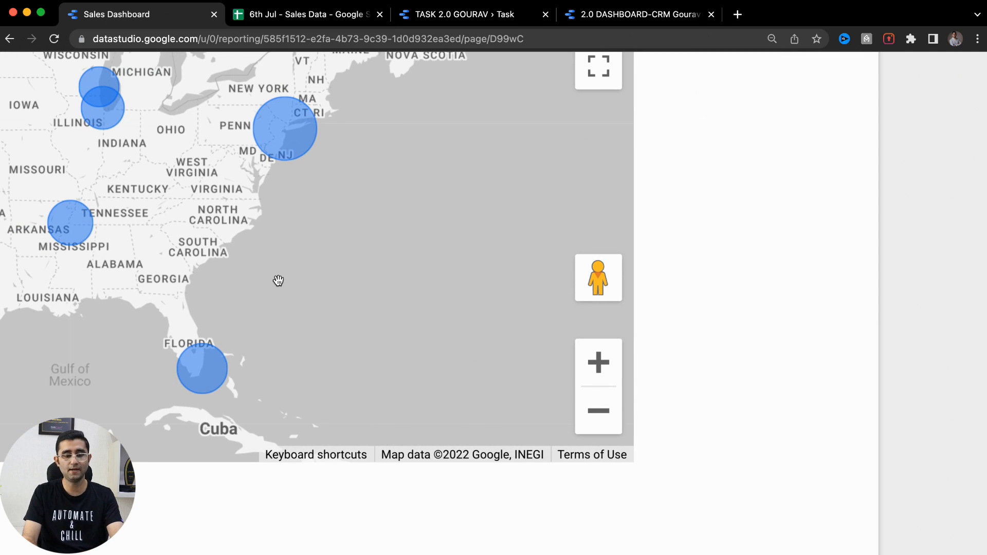
{"action": "left_click_drag", "start_coordinate": [278, 280], "coordinate": [540, 391]}
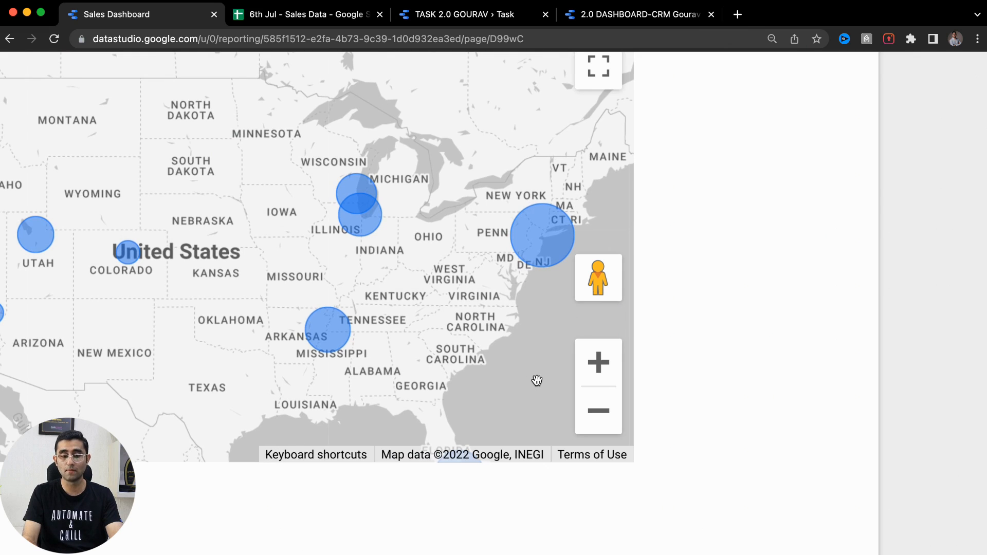
{"action": "scroll", "coordinate": [536, 382], "scroll_direction": "down", "scroll_amount": 2}
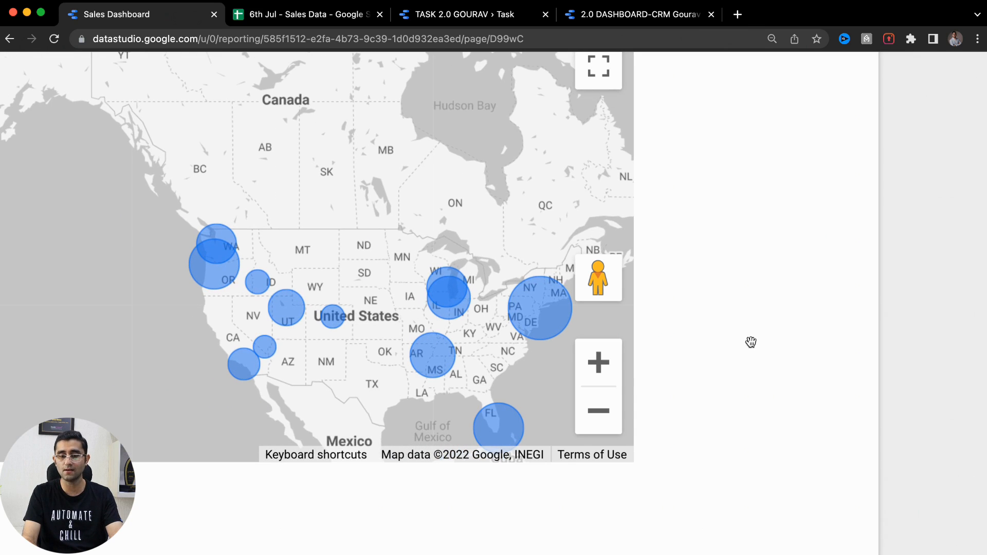
{"action": "mouse_move", "coordinate": [545, 314]}
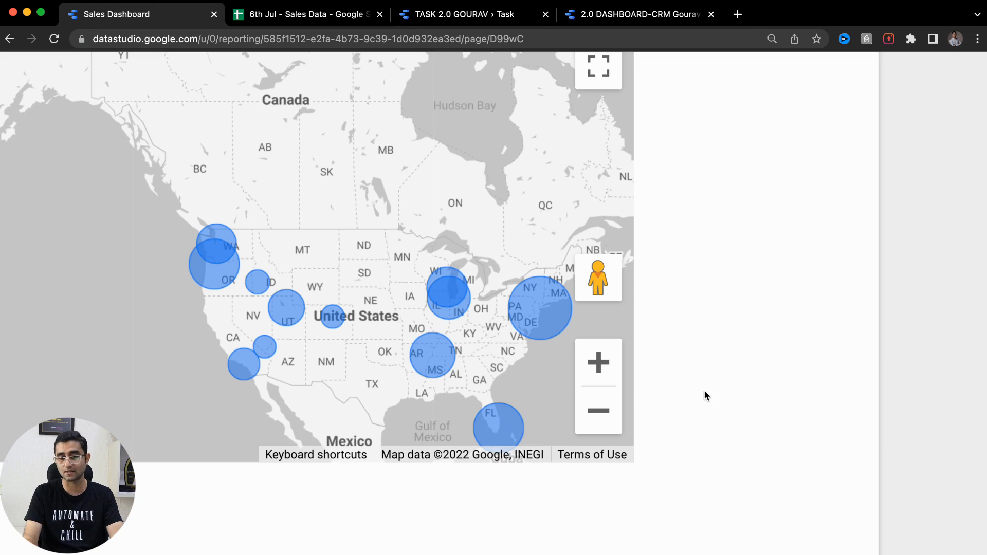
{"action": "scroll", "coordinate": [704, 390], "scroll_direction": "down", "scroll_amount": 5}
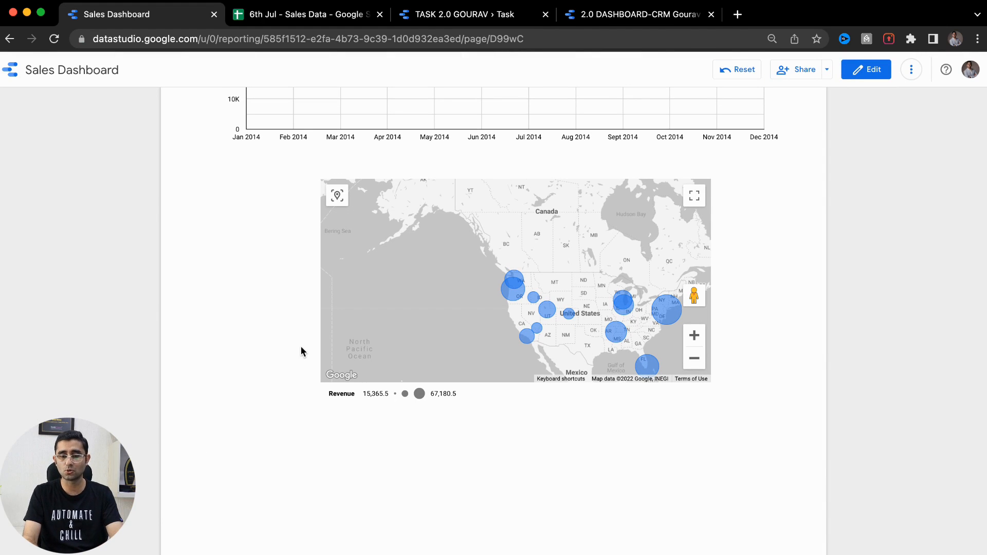
{"action": "left_click_drag", "start_coordinate": [465, 345], "coordinate": [374, 293]}
{"action": "left_click", "coordinate": [700, 337]}
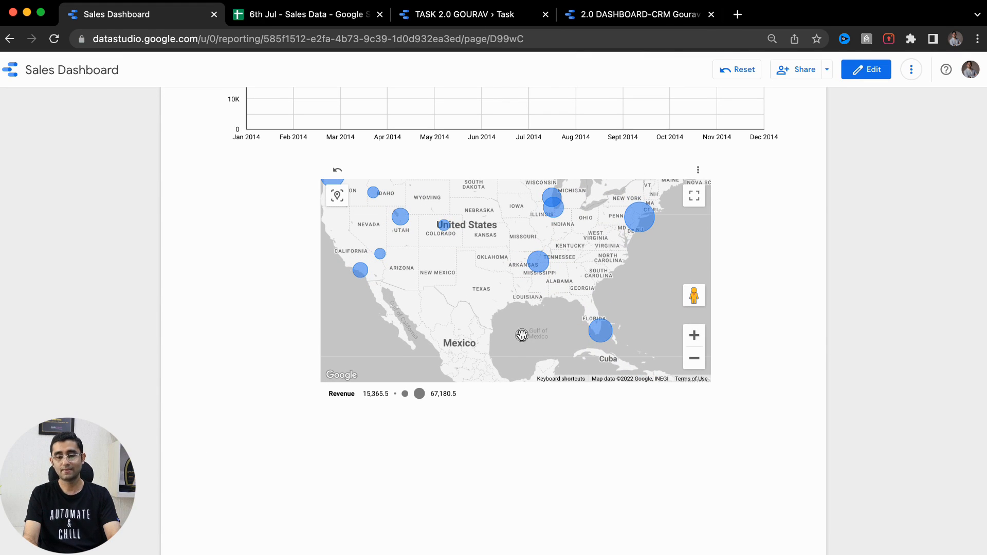
{"action": "left_click_drag", "start_coordinate": [522, 335], "coordinate": [535, 355]}
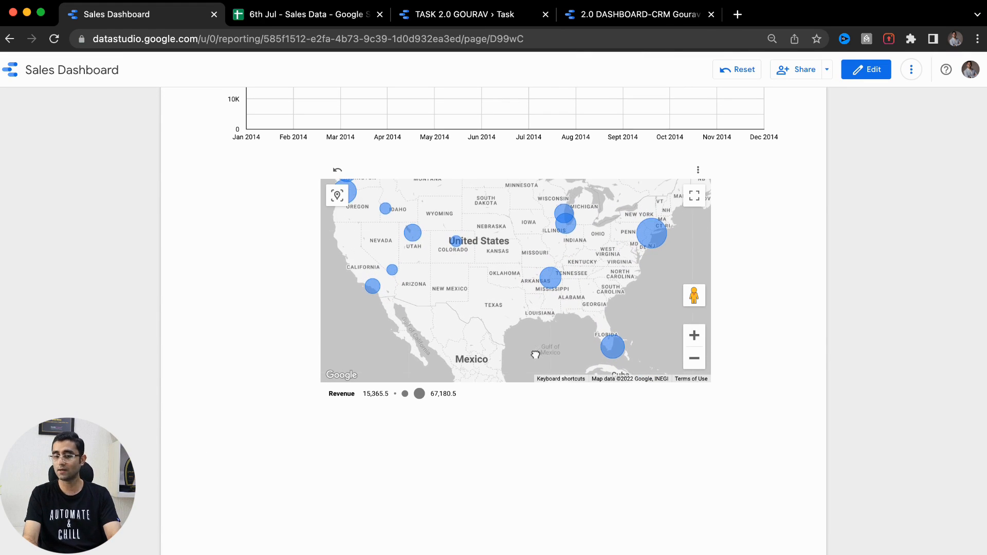
Step: Return the report to edit mode, enlarge the bubble map and shift it towards the page's left side
{"action": "left_click", "coordinate": [869, 75]}
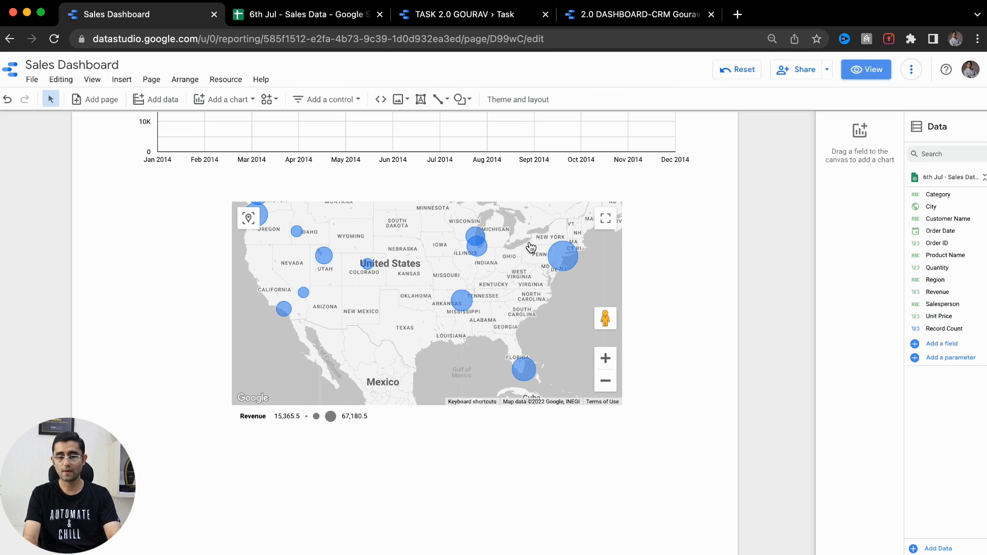
{"action": "left_click", "coordinate": [552, 425]}
{"action": "left_click_drag", "start_coordinate": [623, 428], "coordinate": [686, 479]}
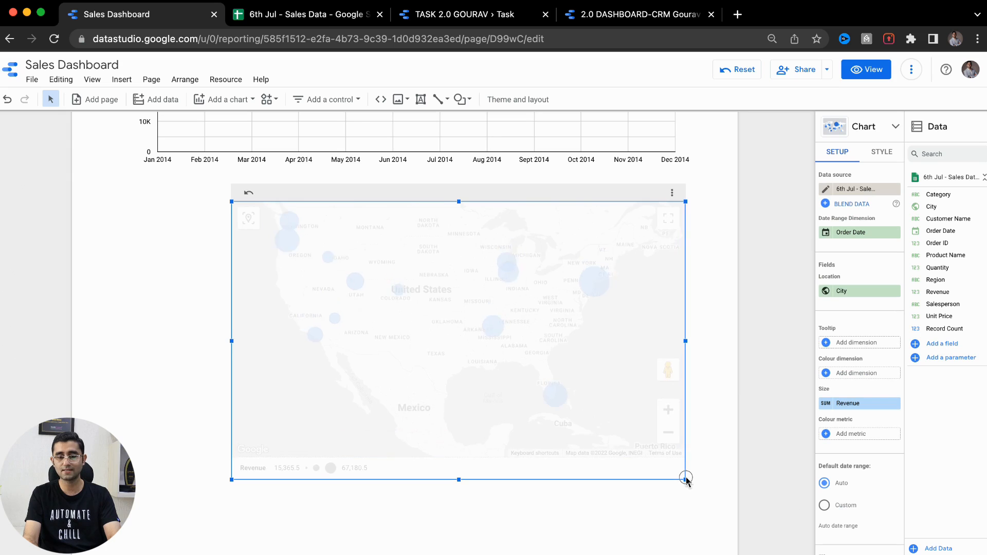
{"action": "left_click_drag", "start_coordinate": [258, 388], "coordinate": [293, 406]}
{"action": "left_click_drag", "start_coordinate": [425, 472], "coordinate": [368, 482]}
{"action": "left_click", "coordinate": [683, 463]}
Step: Add a drop-down list control in the free space above the revenue-by-salesperson bar chart
{"action": "scroll", "coordinate": [682, 464], "scroll_direction": "up", "scroll_amount": 10}
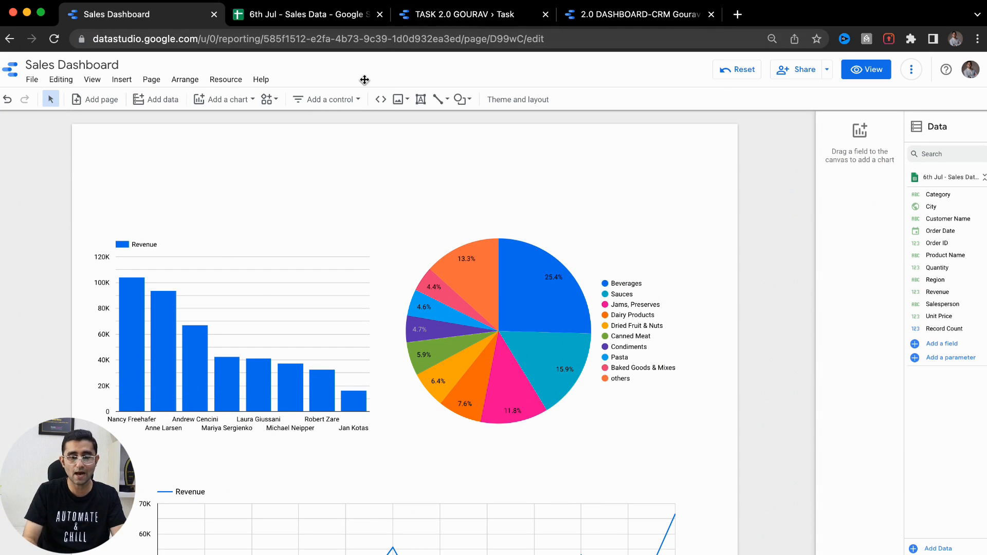
{"action": "left_click", "coordinate": [354, 101]}
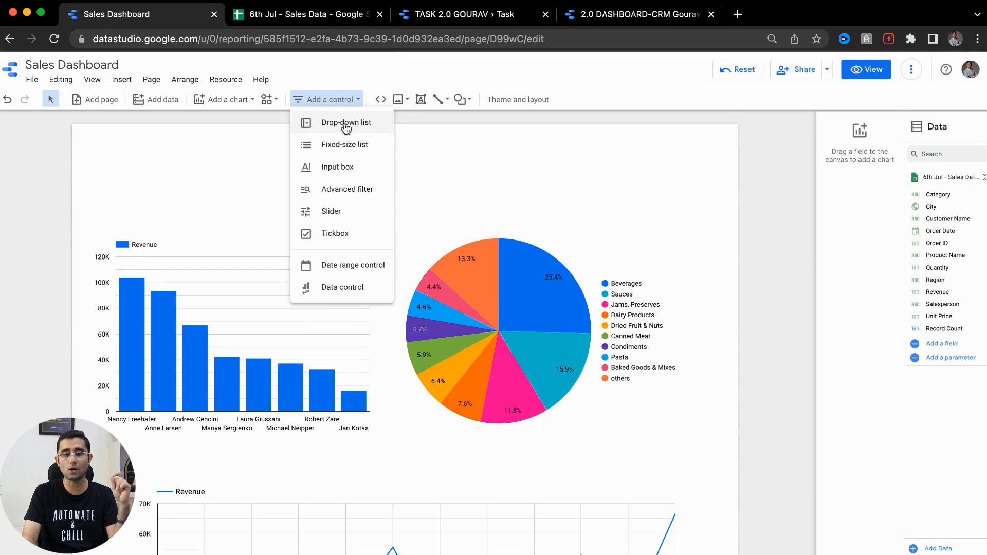
{"action": "left_click", "coordinate": [346, 124]}
{"action": "left_click", "coordinate": [128, 153]}
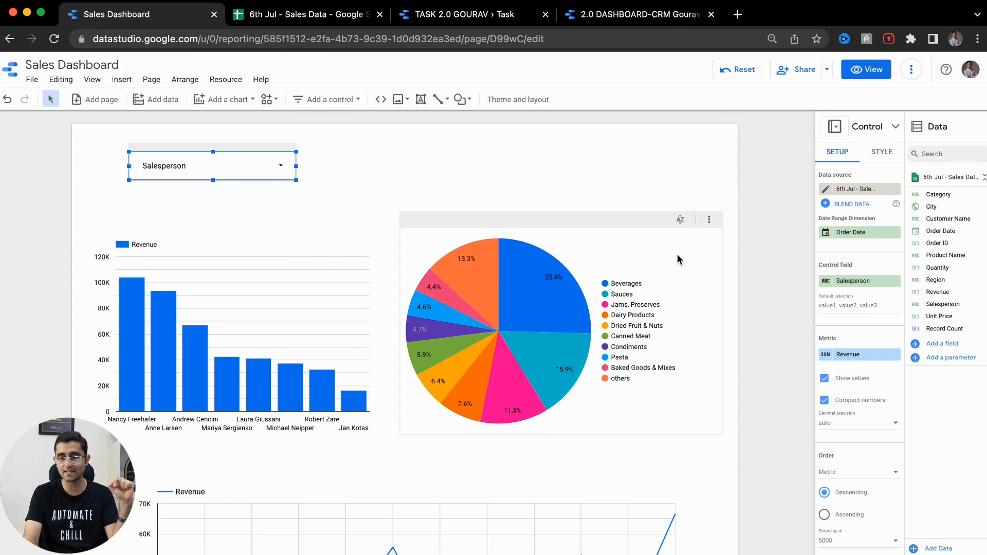
Step: Change the drop-down list's control field to Region
{"action": "left_click", "coordinate": [888, 281]}
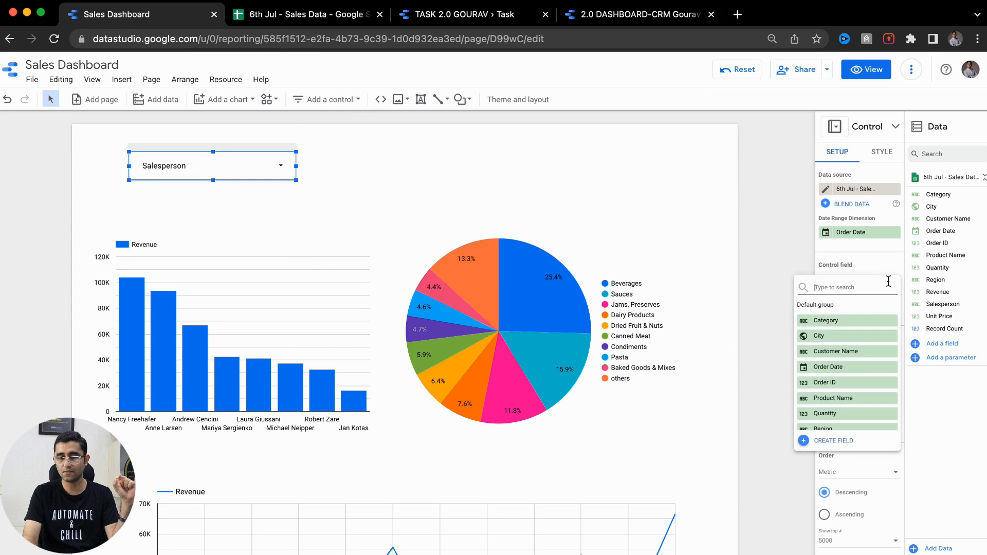
{"action": "scroll", "coordinate": [831, 398], "scroll_direction": "down", "scroll_amount": 2}
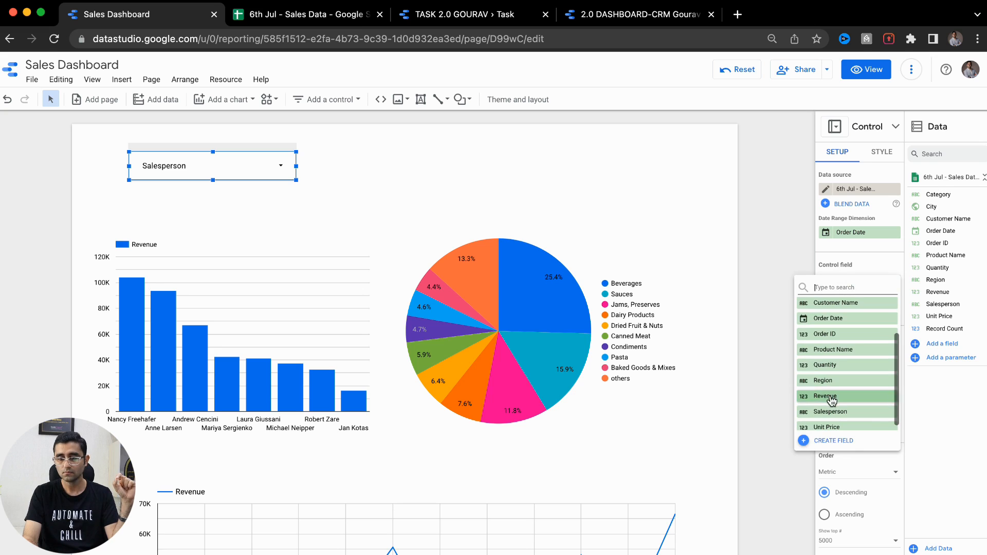
{"action": "left_click", "coordinate": [823, 381]}
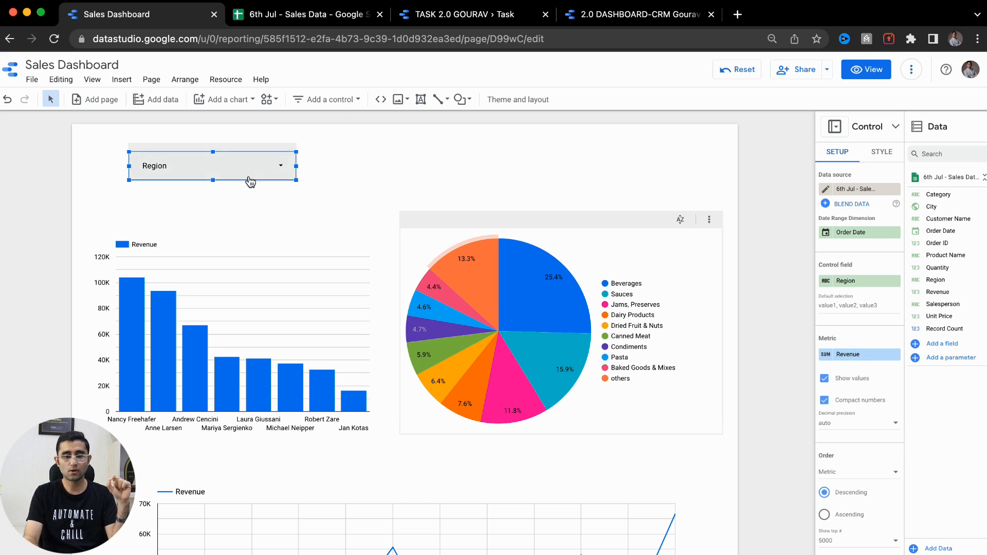
Step: Add a date range control and place it beside the Region drop-down, in line with it
{"action": "left_click", "coordinate": [324, 100]}
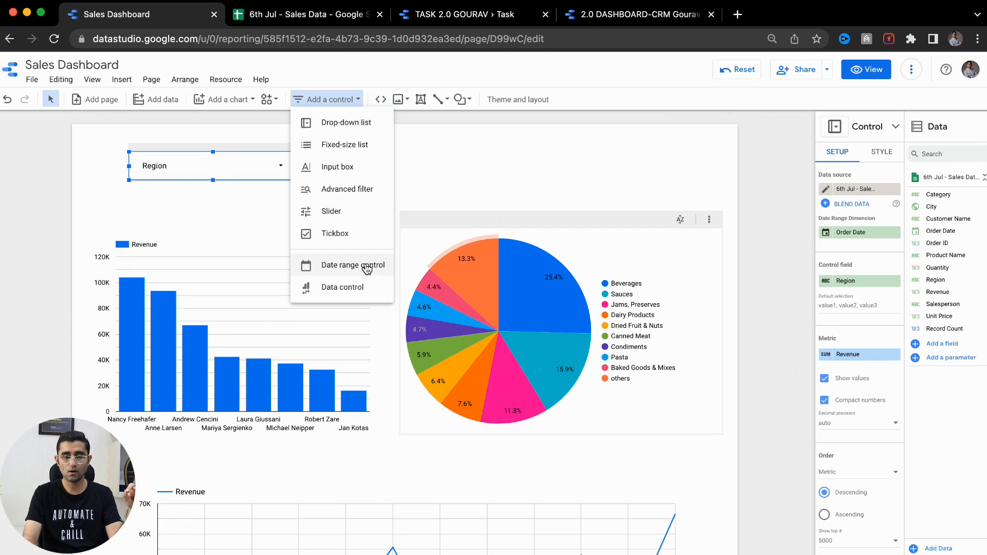
{"action": "left_click", "coordinate": [343, 265]}
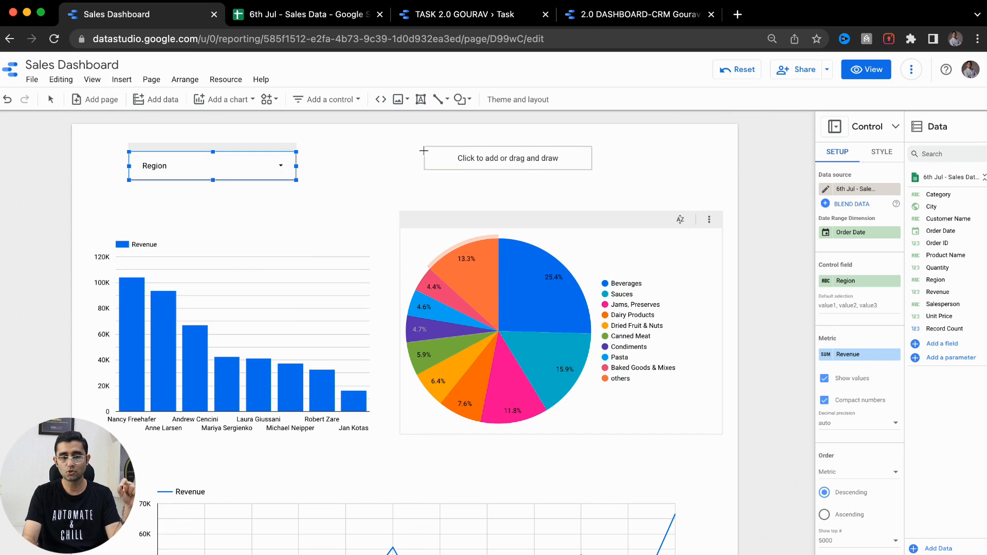
{"action": "left_click", "coordinate": [414, 155]}
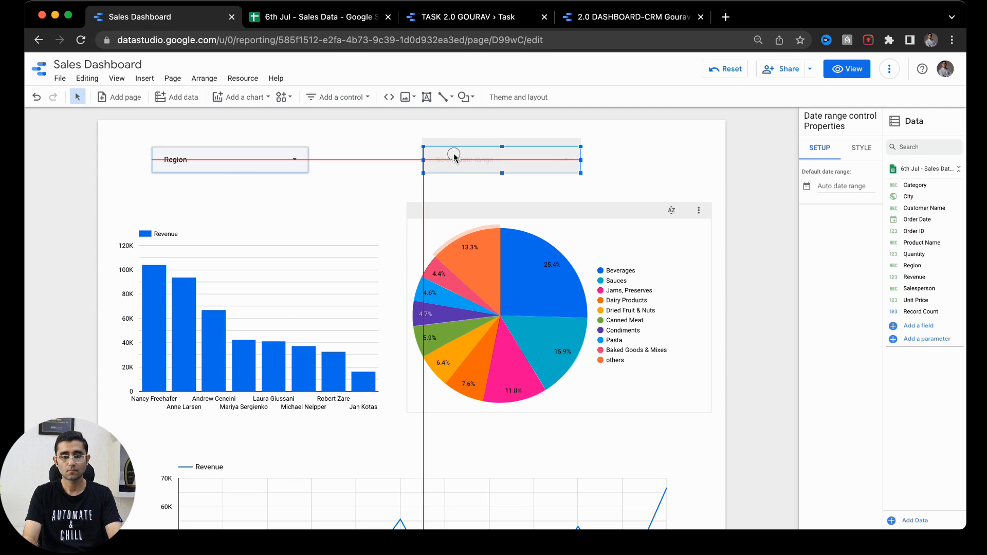
{"action": "left_click_drag", "start_coordinate": [455, 155], "coordinate": [363, 158]}
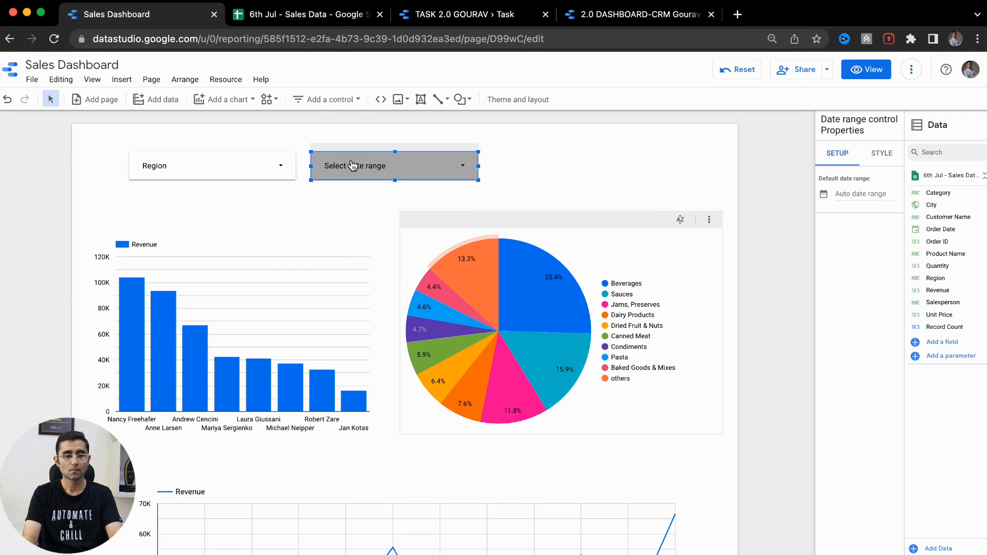
{"action": "left_click", "coordinate": [205, 129]}
Step: Add a Revenue scorecard above the pie chart and shift it slightly towards the date range control
{"action": "left_click", "coordinate": [246, 100]}
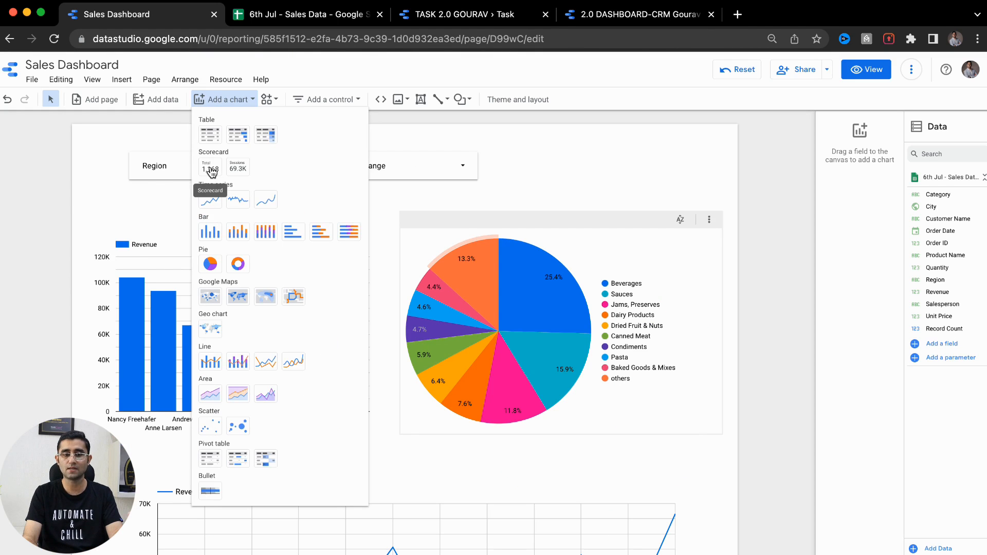
{"action": "left_click", "coordinate": [211, 171]}
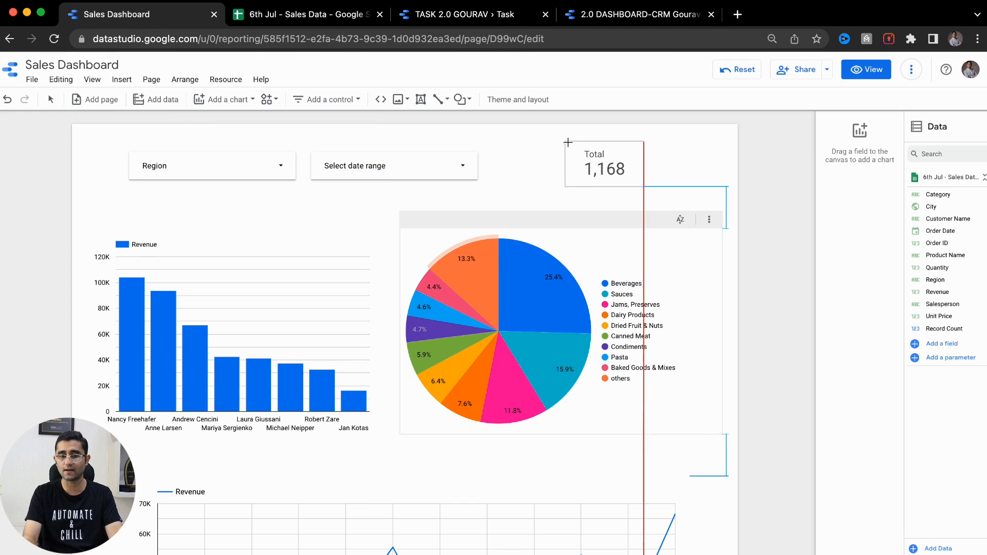
{"action": "left_click", "coordinate": [560, 139]}
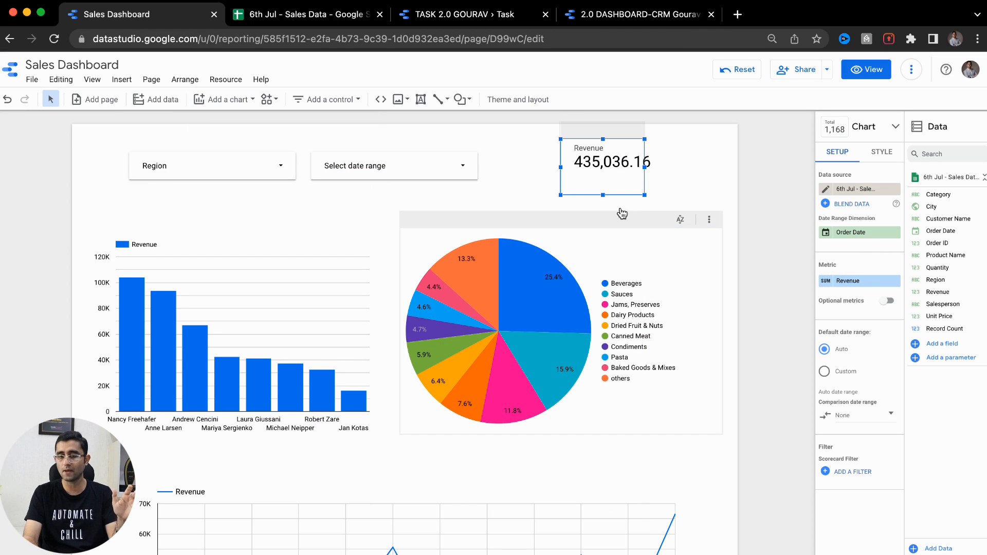
{"action": "left_click_drag", "start_coordinate": [591, 183], "coordinate": [548, 184]}
Step: Add a second scorecard showing Record Count beside the Revenue scorecard and widen it slightly
{"action": "left_click", "coordinate": [222, 100]}
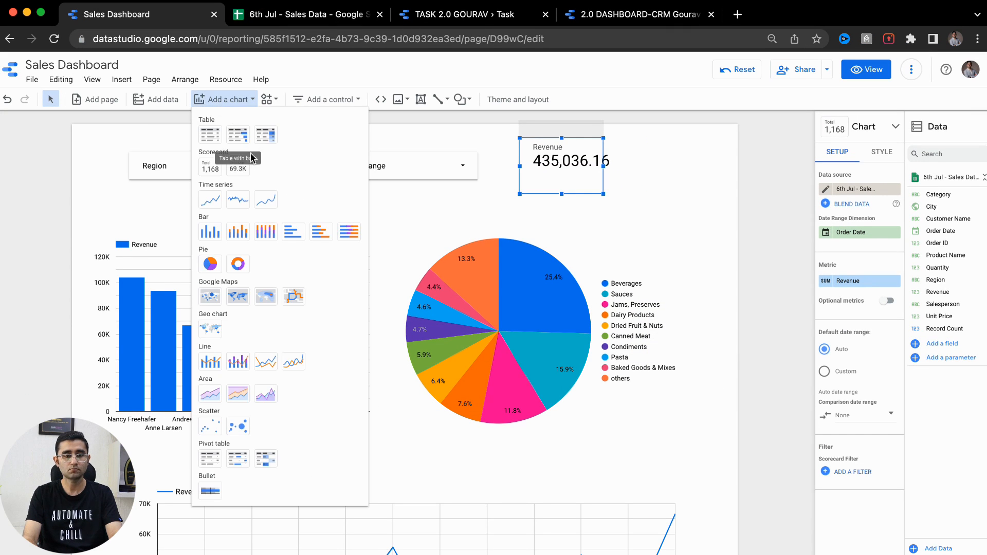
{"action": "left_click", "coordinate": [216, 171]}
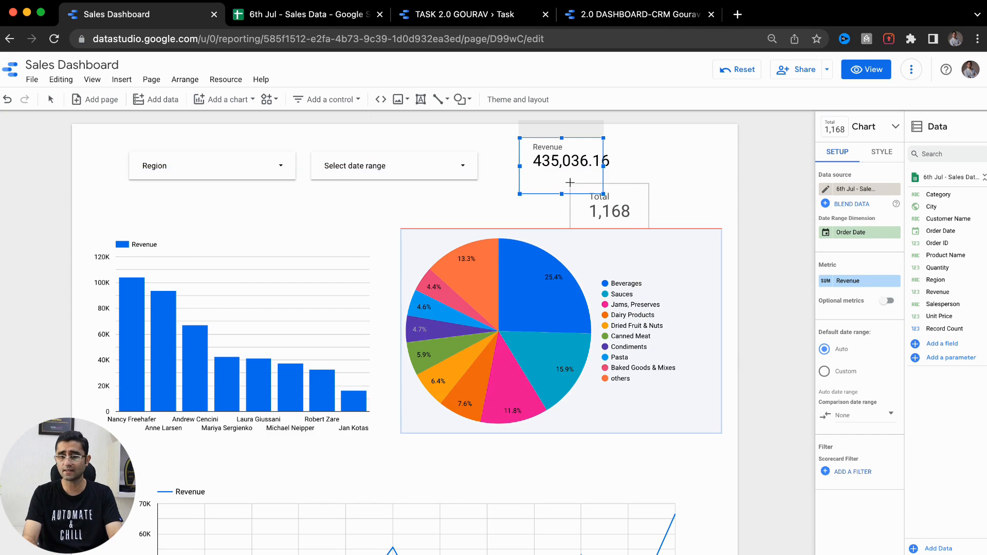
{"action": "left_click", "coordinate": [617, 139]}
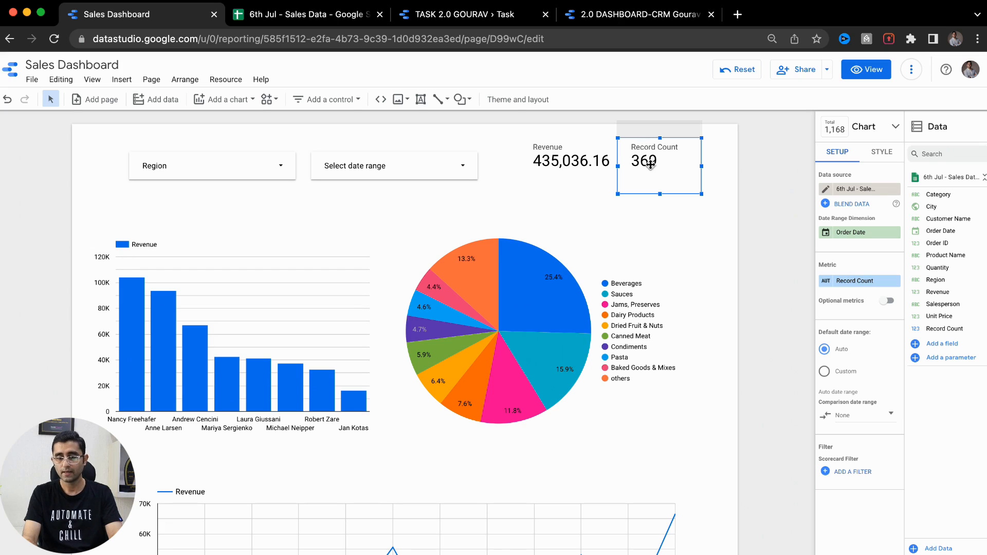
{"action": "left_click", "coordinate": [852, 281]}
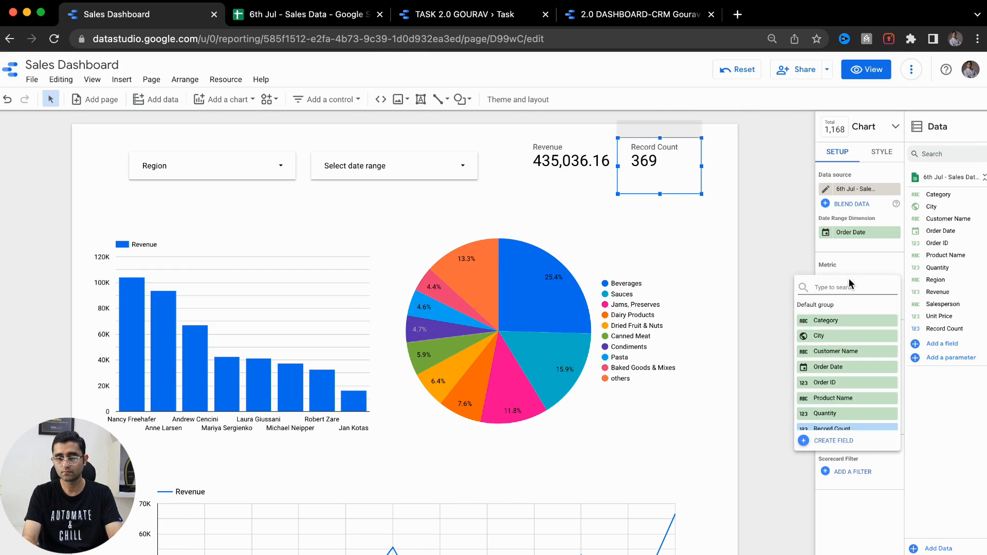
{"action": "left_click", "coordinate": [777, 255]}
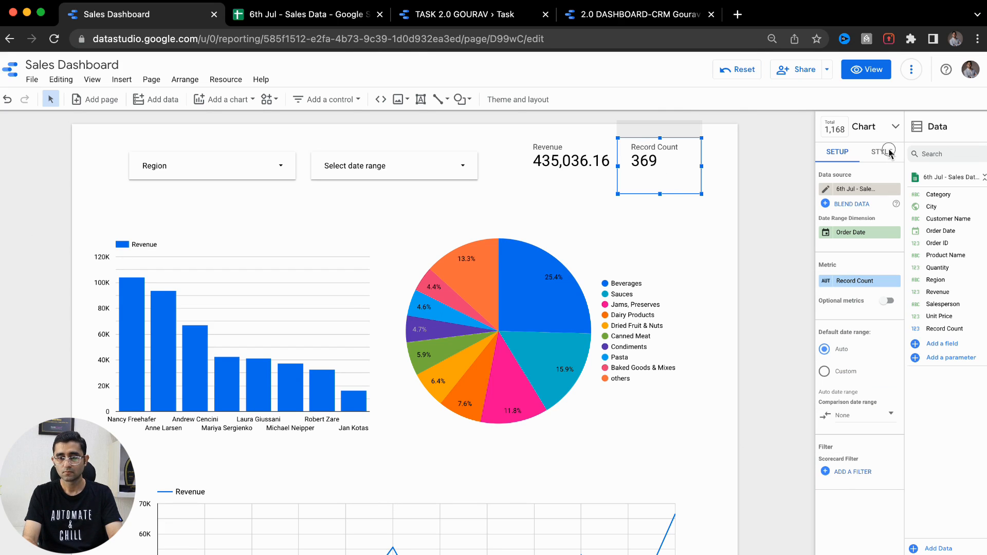
{"action": "left_click", "coordinate": [889, 153]}
{"action": "scroll", "coordinate": [858, 348], "scroll_direction": "down", "scroll_amount": 5}
{"action": "scroll", "coordinate": [858, 348], "scroll_direction": "up", "scroll_amount": 5}
{"action": "mouse_move", "coordinate": [700, 195]}
{"action": "left_mouse_down"}
{"action": "mouse_move", "coordinate": [689, 194]}
{"action": "mouse_move", "coordinate": [711, 194]}
{"action": "left_mouse_up"}
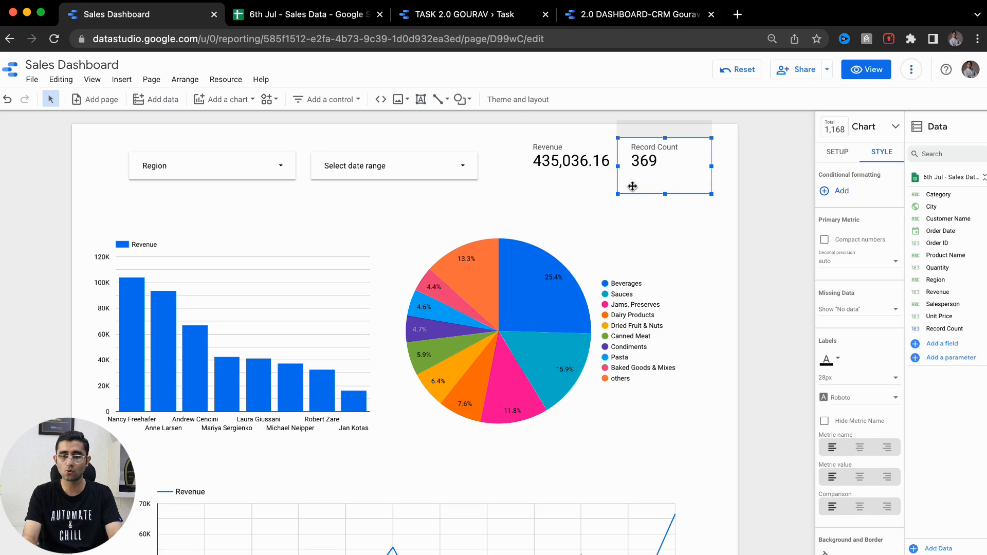
{"action": "left_click", "coordinate": [535, 225]}
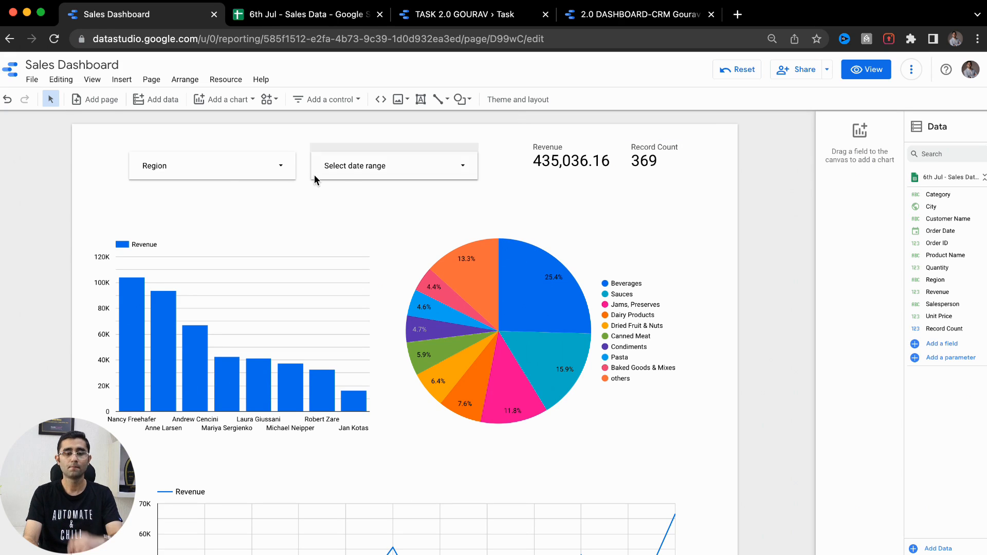
Step: Move the Region drop-down, date range control and both scorecards down to free space for a heading
{"action": "left_click_drag", "start_coordinate": [224, 179], "coordinate": [219, 202]}
{"action": "left_click", "coordinate": [355, 184]}
{"action": "left_click_drag", "start_coordinate": [356, 189], "coordinate": [355, 212]}
{"action": "left_click_drag", "start_coordinate": [535, 160], "coordinate": [536, 187]}
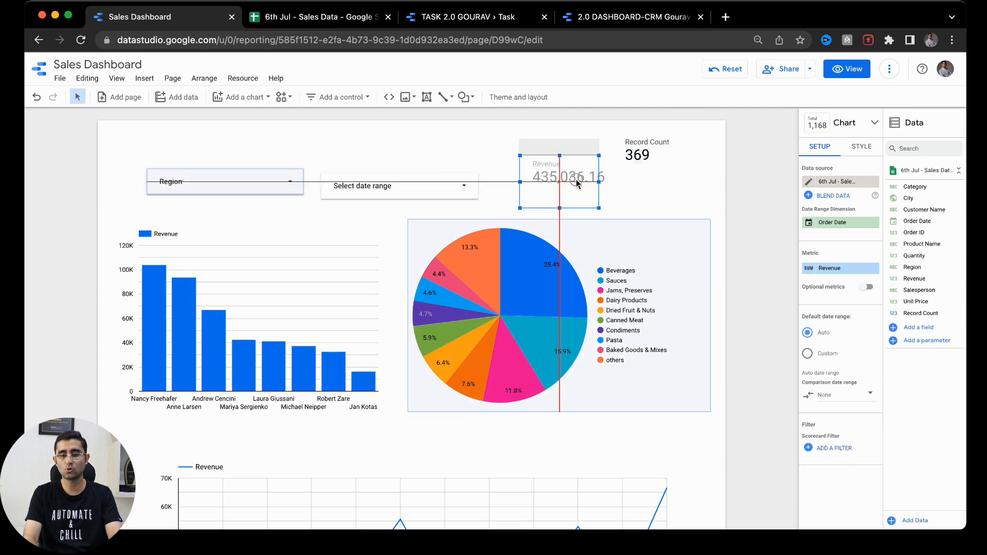
{"action": "left_click_drag", "start_coordinate": [636, 154], "coordinate": [640, 190]}
{"action": "left_click", "coordinate": [294, 123]}
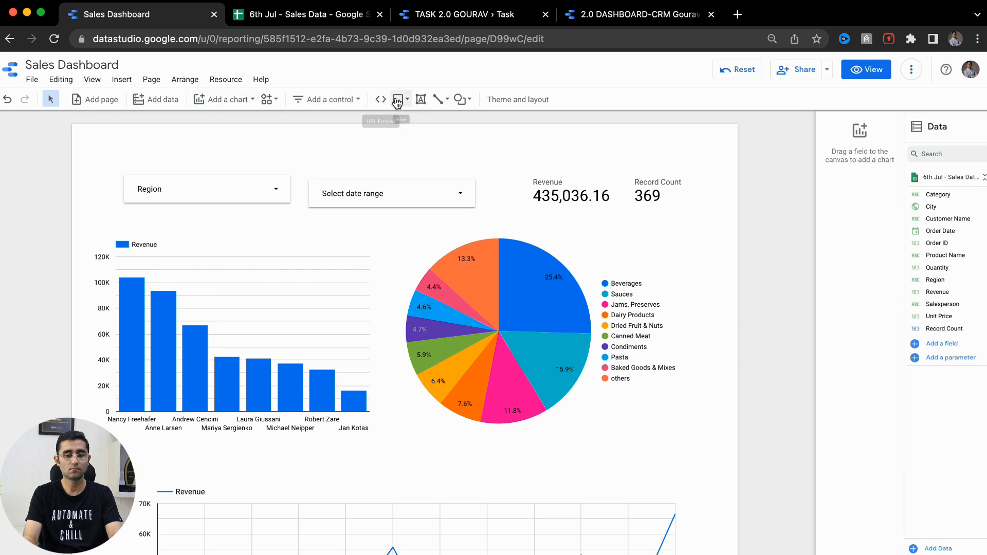
Step: Add a text box across the free space at the top of the page reading SALES ANALYSIS DASHBOARD
{"action": "left_click", "coordinate": [268, 99]}
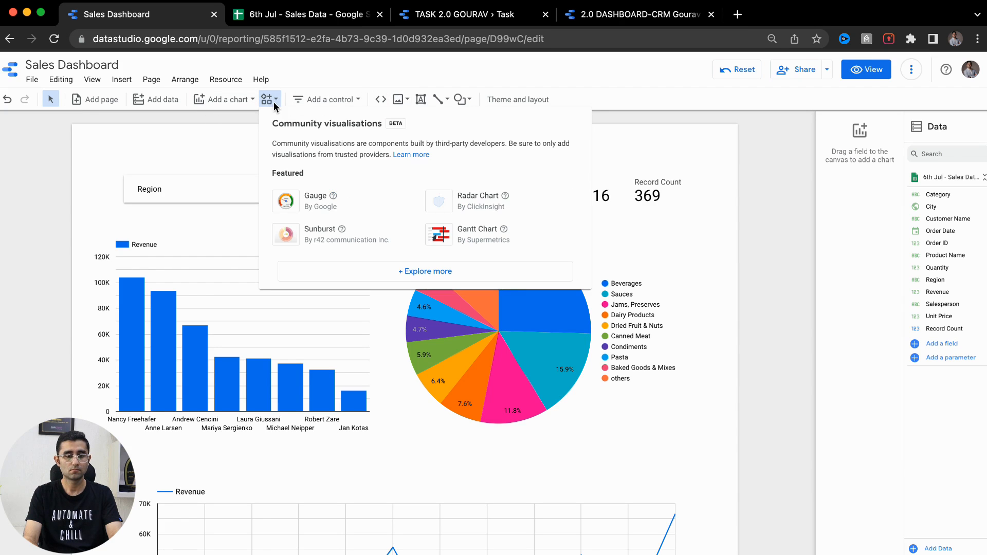
{"action": "left_click", "coordinate": [356, 102]}
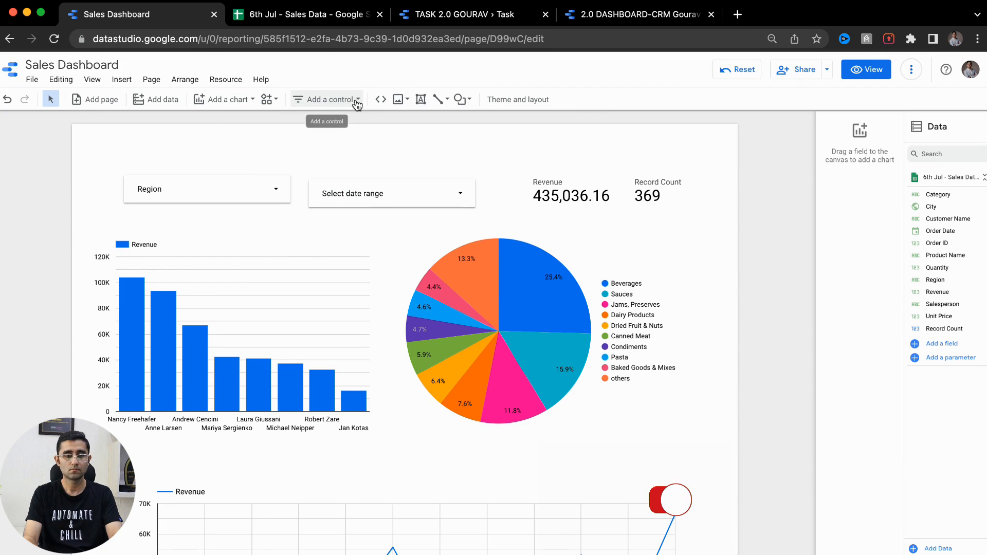
{"action": "left_click", "coordinate": [420, 100]}
{"action": "left_click_drag", "start_coordinate": [258, 133], "coordinate": [588, 188]}
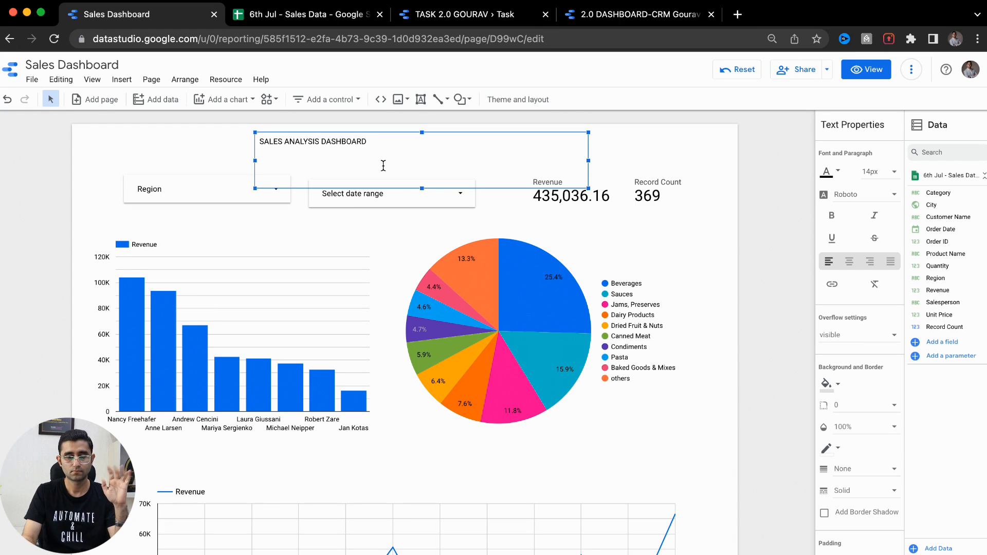
{"action": "left_click", "coordinate": [436, 226]}
Step: Make the dashboard title text bold
{"action": "left_click", "coordinate": [357, 149]}
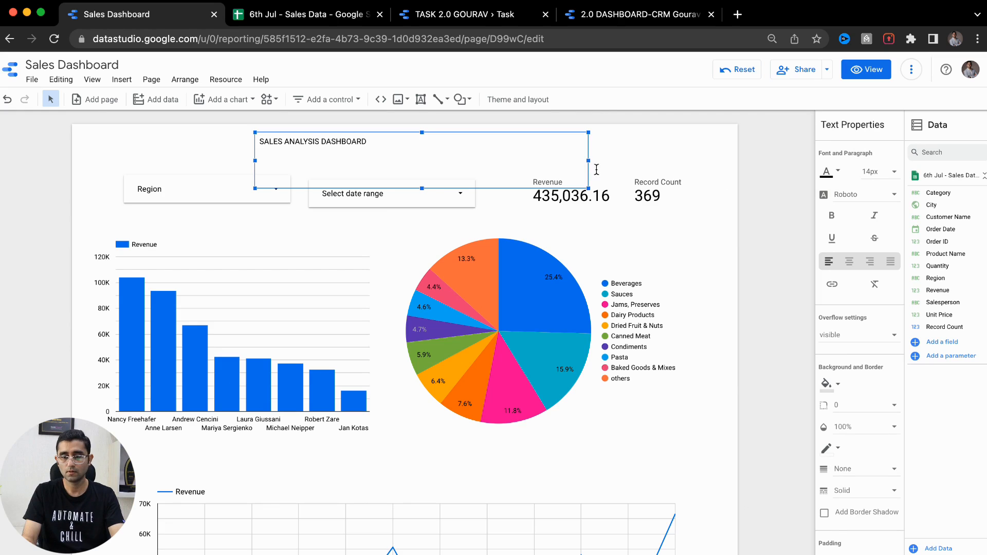
{"action": "double_click", "coordinate": [543, 142]}
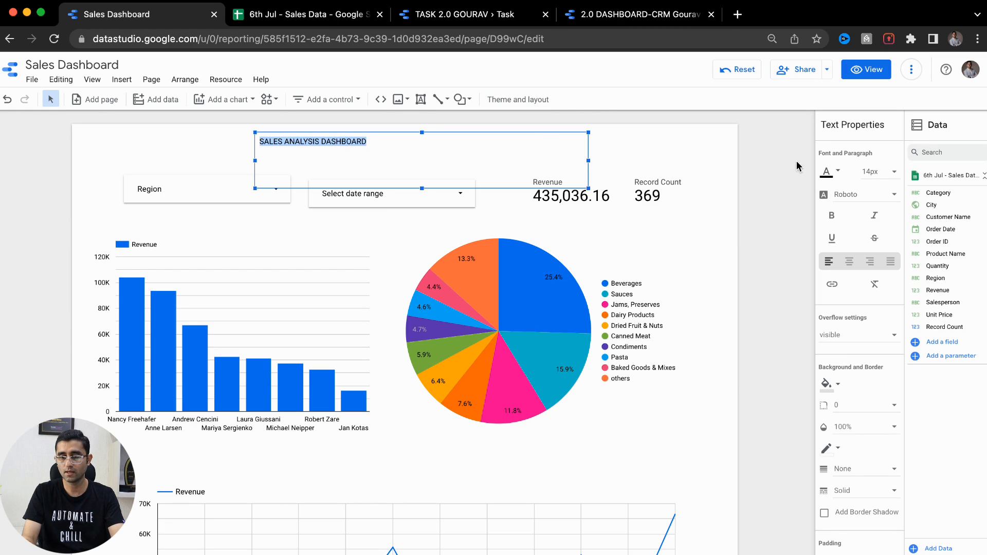
{"action": "left_click", "coordinate": [829, 214]}
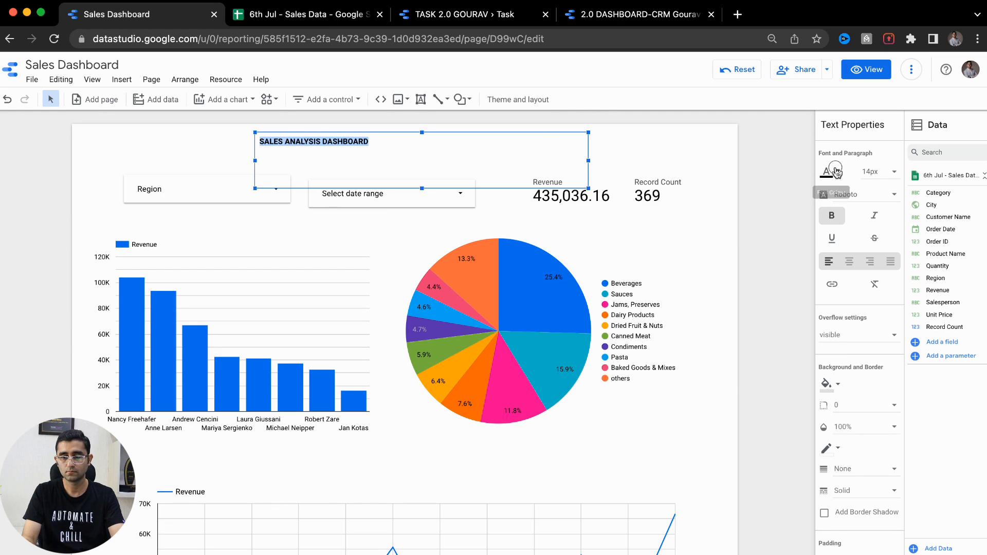
Step: Try to enlarge the title's font size to 28px
{"action": "left_click", "coordinate": [837, 172]}
{"action": "left_click", "coordinate": [881, 174]}
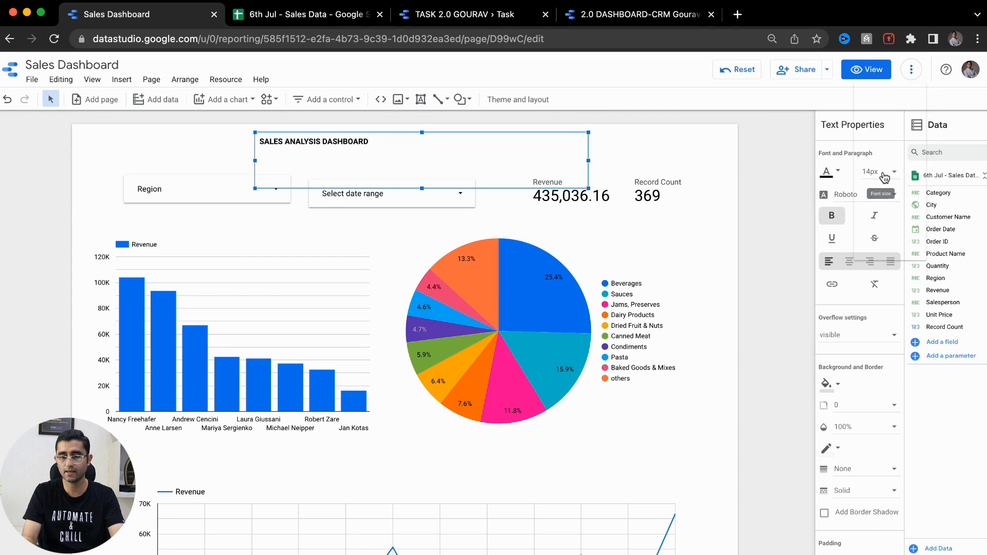
{"action": "left_click", "coordinate": [884, 172]}
{"action": "left_click", "coordinate": [893, 250]}
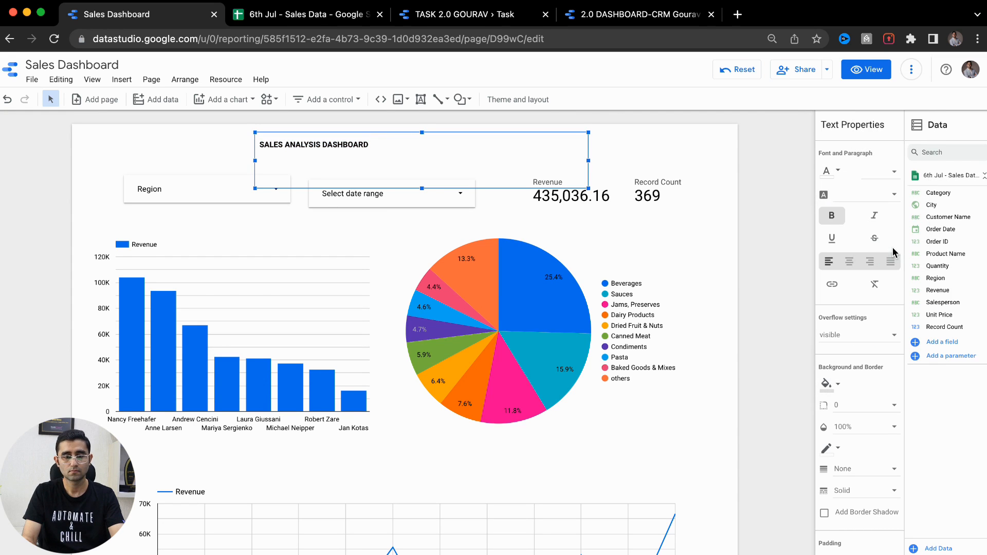
{"action": "left_click", "coordinate": [888, 173]}
{"action": "scroll", "coordinate": [883, 280], "scroll_direction": "down", "scroll_amount": 2}
{"action": "left_click", "coordinate": [884, 280]}
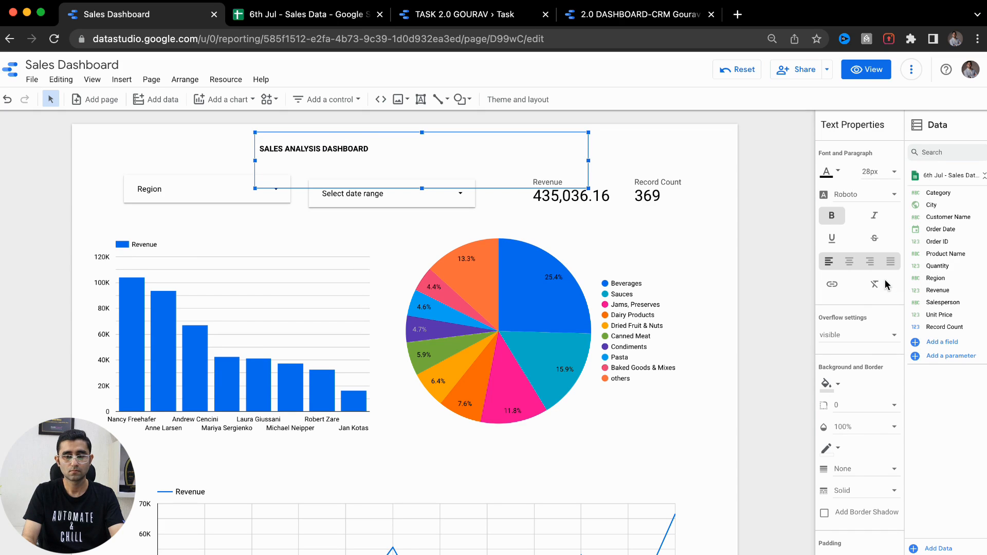
Step: Set the font size of the whole SALES ANALYSIS DASHBOARD title to 20px
{"action": "triple_click", "coordinate": [382, 151]}
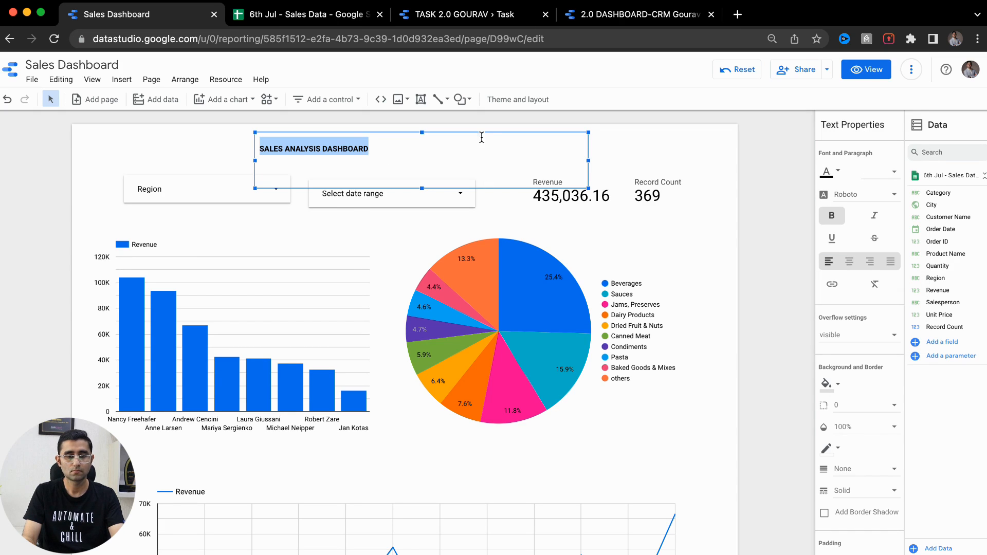
{"action": "left_click", "coordinate": [897, 173]}
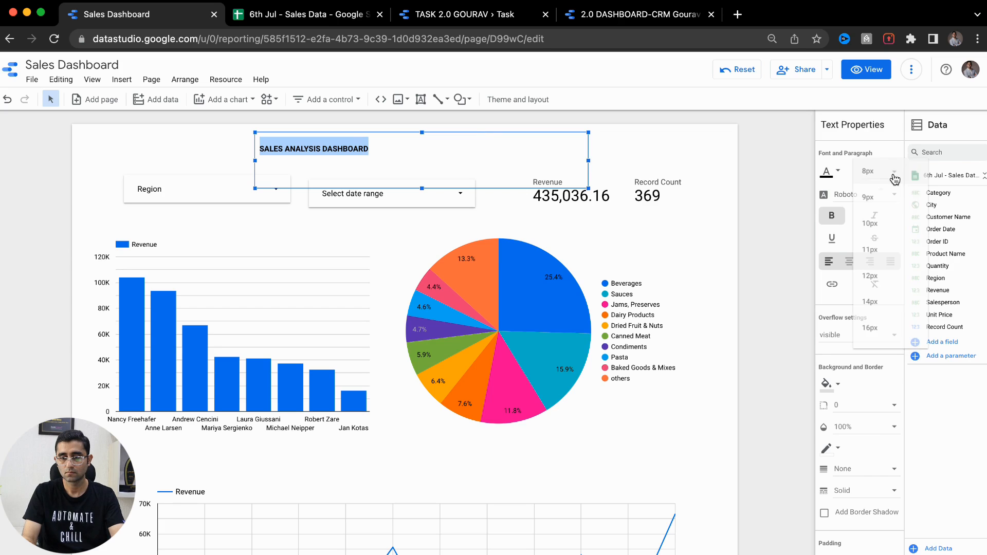
{"action": "scroll", "coordinate": [883, 299], "scroll_direction": "down", "scroll_amount": 1}
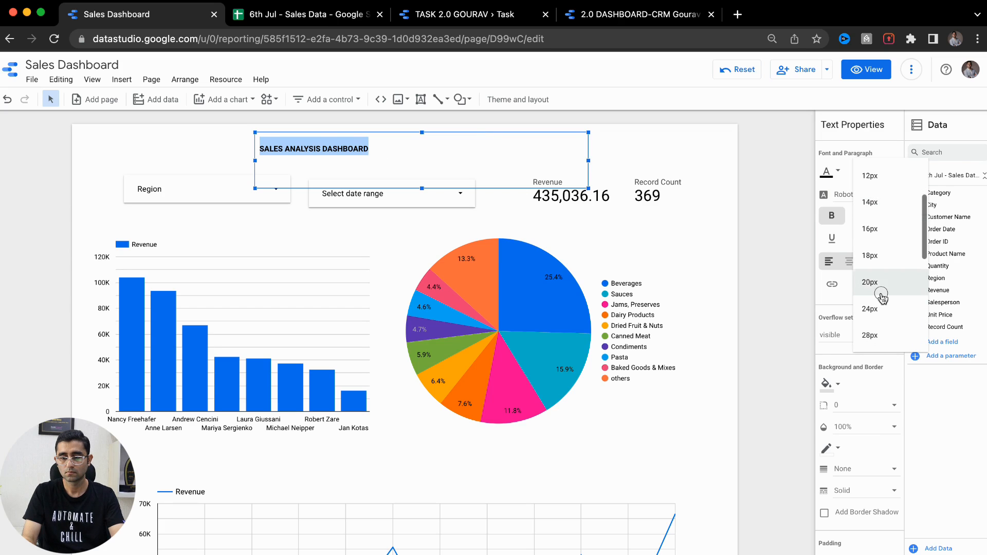
{"action": "left_click", "coordinate": [882, 297]}
{"action": "left_click", "coordinate": [668, 146]}
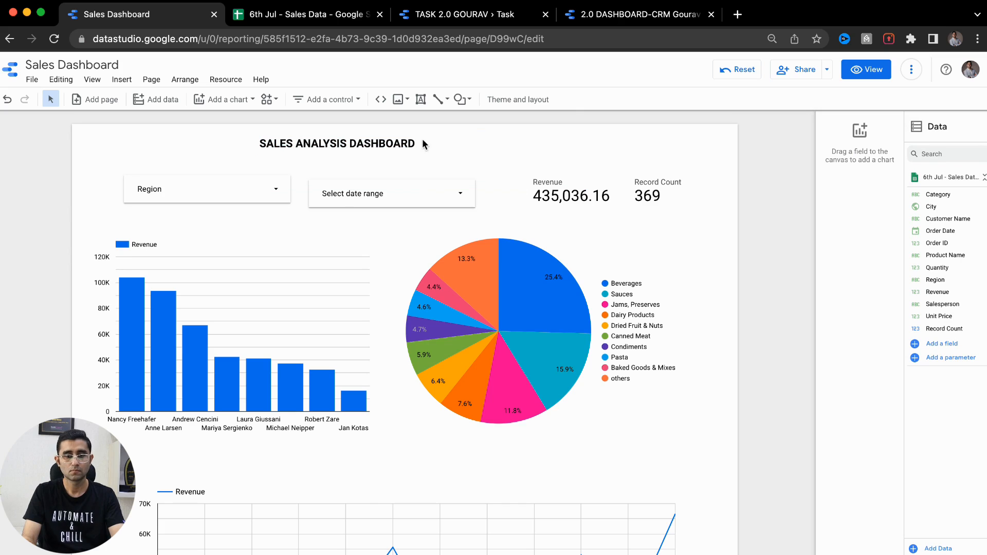
{"action": "left_click", "coordinate": [422, 141]}
{"action": "left_click", "coordinate": [205, 141]}
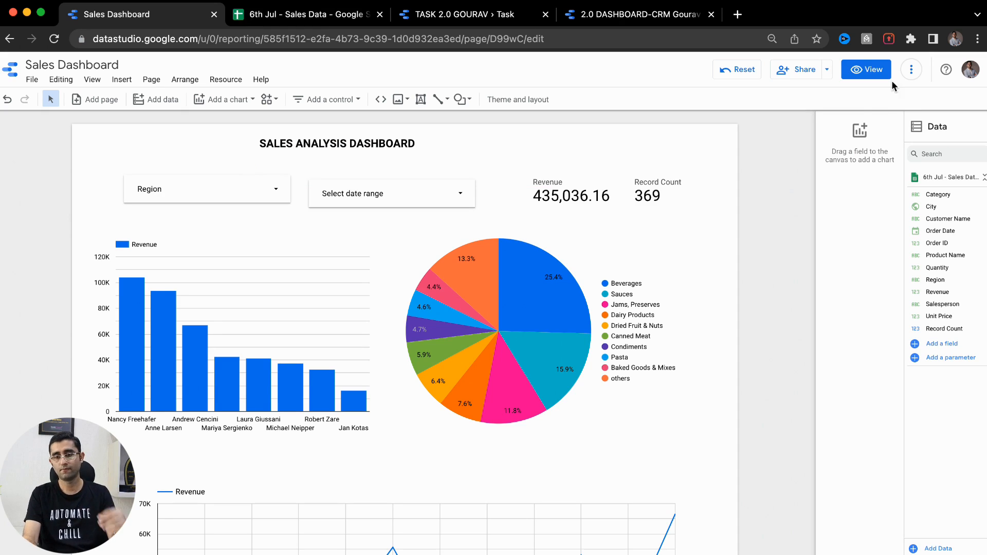
Step: Review the dashboard in view mode against the order rows in the 6th Jul - Sales Data spreadsheet, ending on the dashboard
{"action": "left_click", "coordinate": [881, 69]}
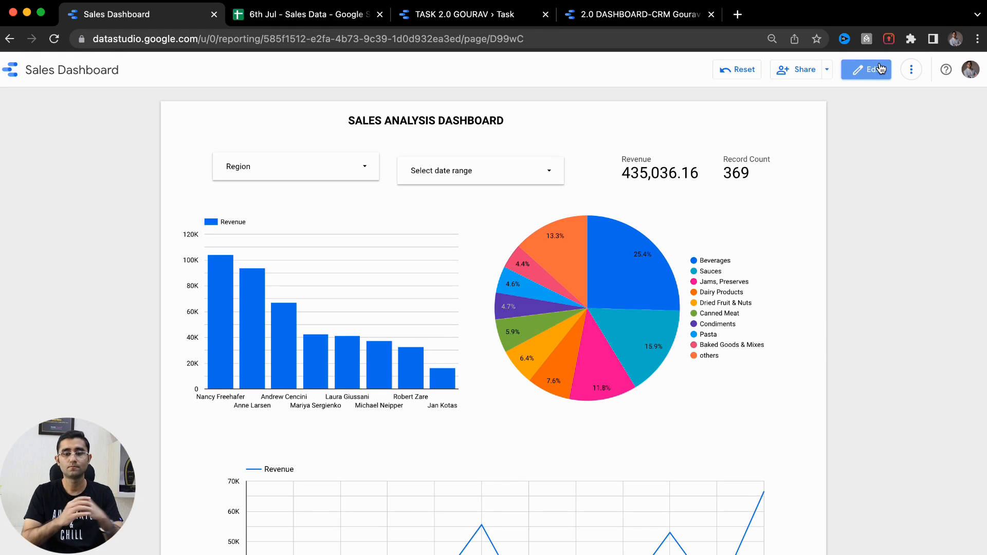
{"action": "mouse_move", "coordinate": [594, 251]}
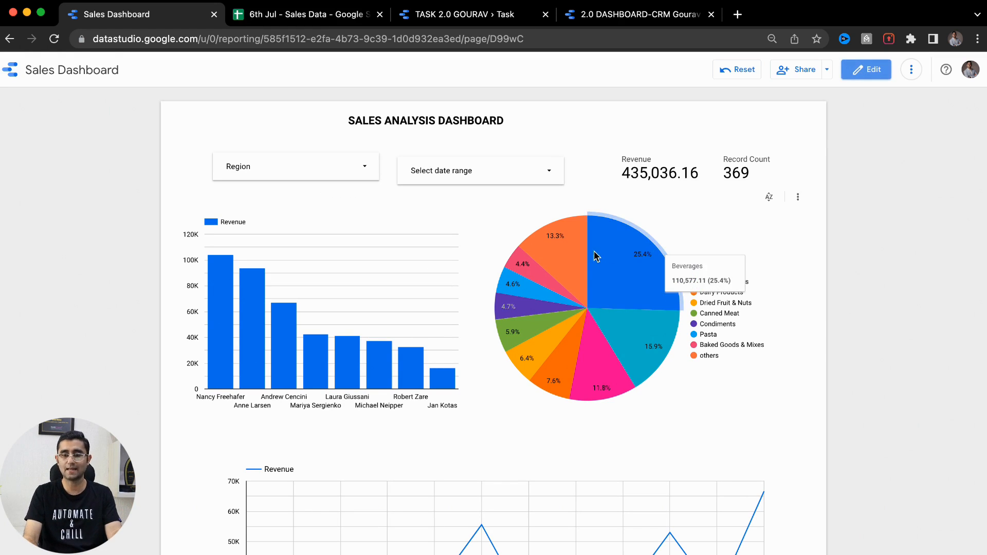
{"action": "left_click", "coordinate": [303, 14]}
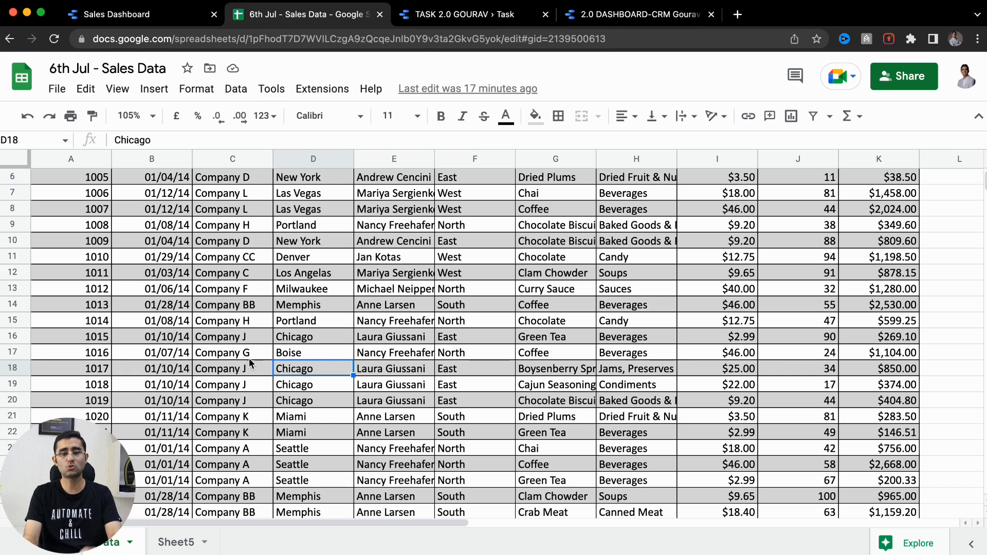
{"action": "left_click", "coordinate": [238, 402]}
{"action": "scroll", "coordinate": [238, 402], "scroll_direction": "up", "scroll_amount": 3}
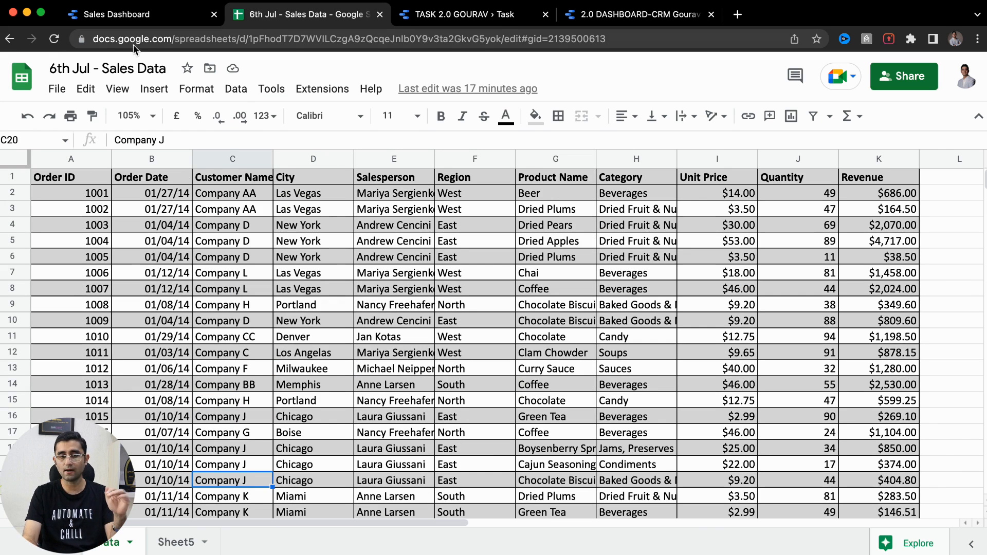
{"action": "left_click", "coordinate": [141, 20]}
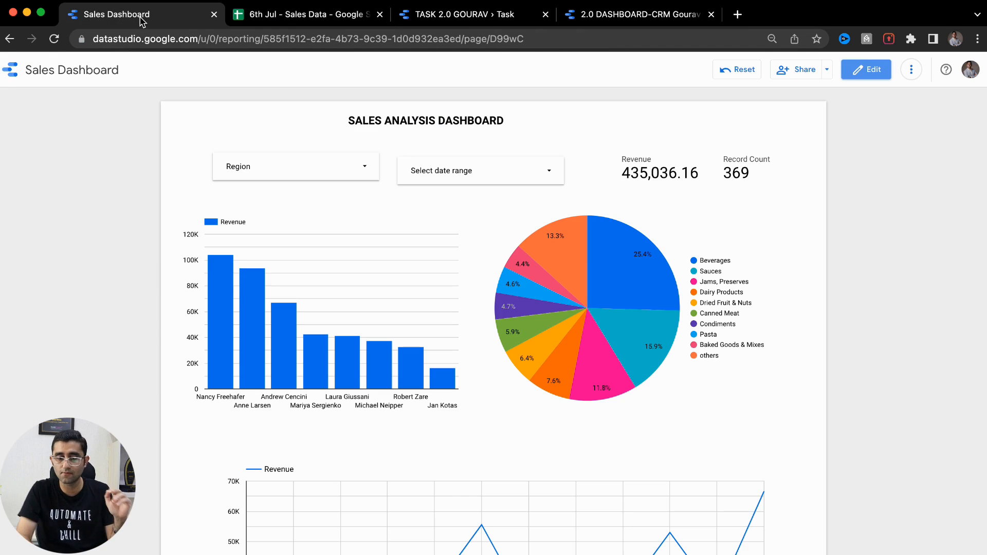
Step: Filter the dashboard to the North region only
{"action": "left_click", "coordinate": [293, 165]}
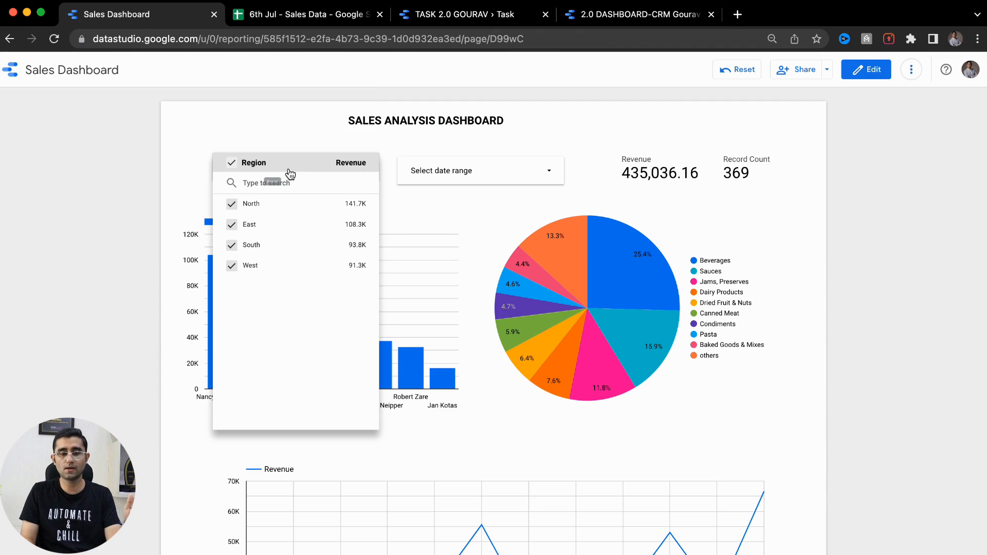
{"action": "left_click", "coordinate": [346, 209]}
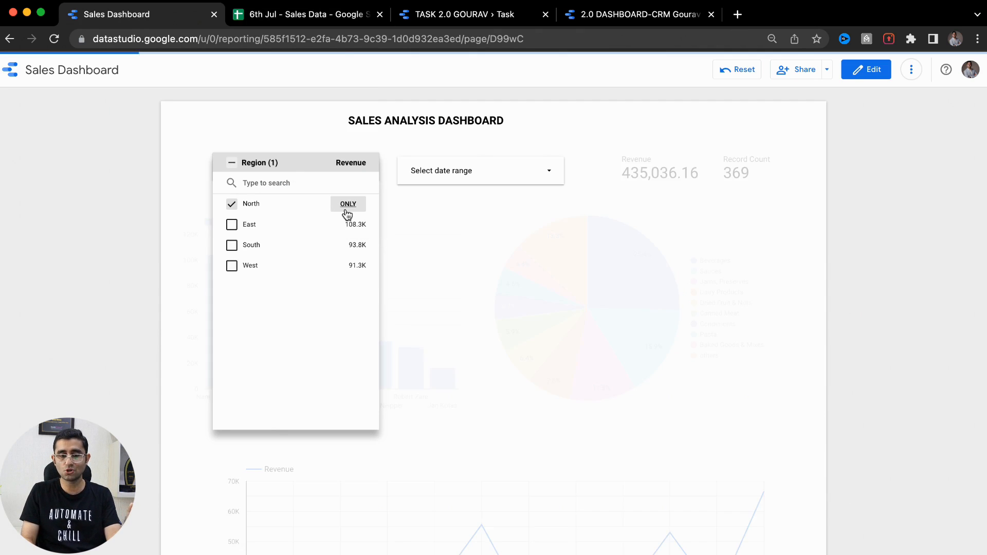
{"action": "left_click", "coordinate": [163, 246]}
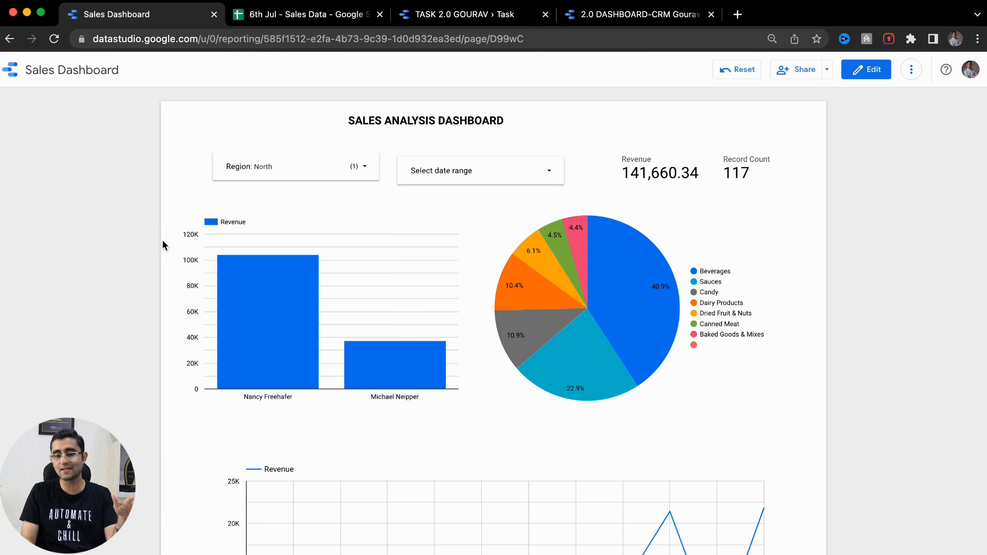
Step: Examine the North region's category pie, scorecards, monthly revenue line, city map and salesperson bars on the dashboard
{"action": "mouse_move", "coordinate": [548, 230]}
{"action": "mouse_move", "coordinate": [661, 305]}
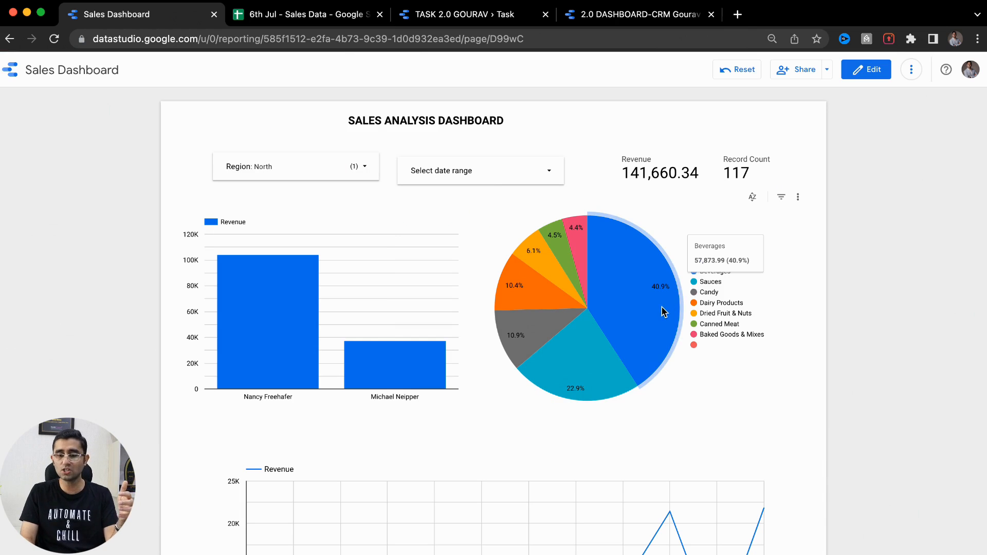
{"action": "scroll", "coordinate": [664, 312], "scroll_direction": "up", "scroll_amount": 5}
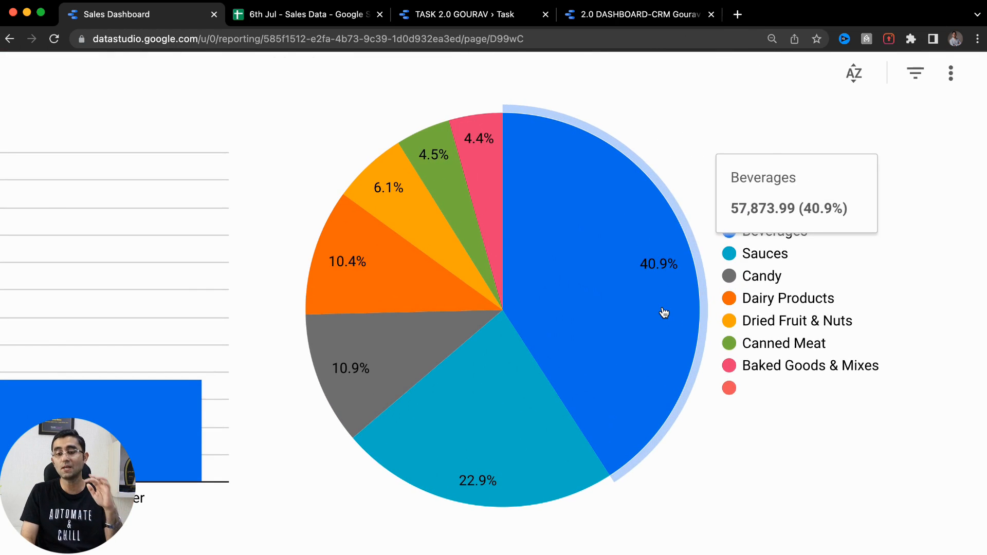
{"action": "scroll", "coordinate": [663, 312], "scroll_direction": "down", "scroll_amount": 5}
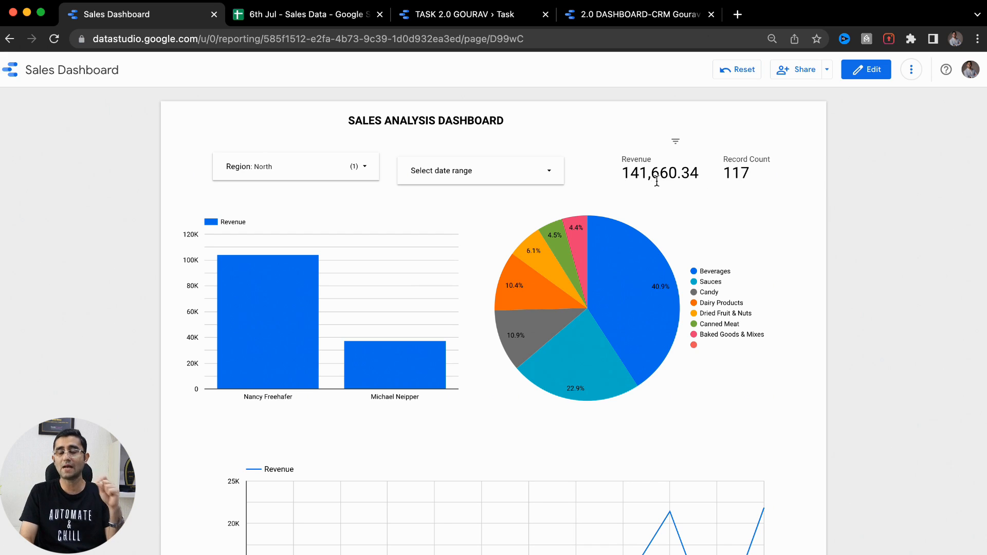
{"action": "scroll", "coordinate": [668, 307], "scroll_direction": "down", "scroll_amount": 5}
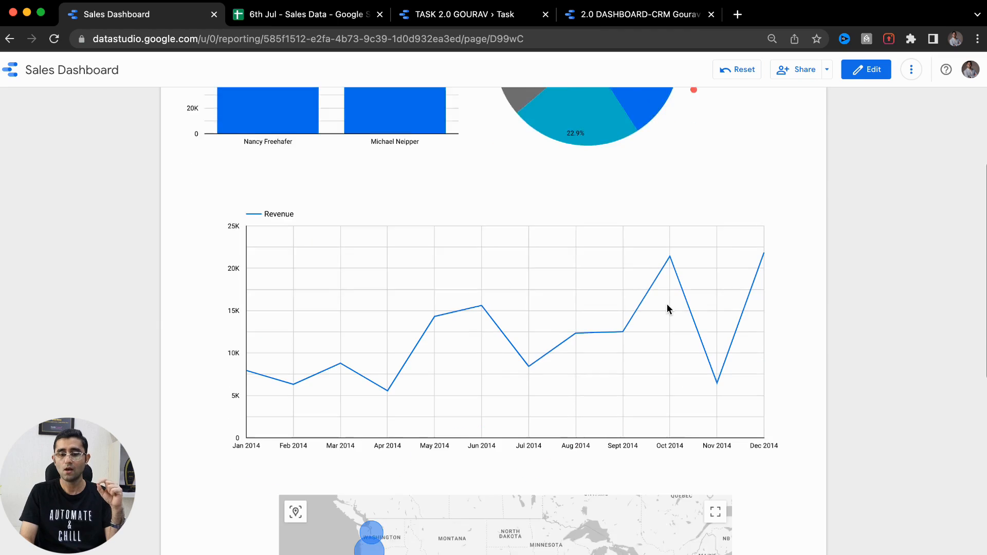
{"action": "scroll", "coordinate": [540, 316], "scroll_direction": "down", "scroll_amount": 3}
{"action": "scroll", "coordinate": [802, 390], "scroll_direction": "down", "scroll_amount": 1}
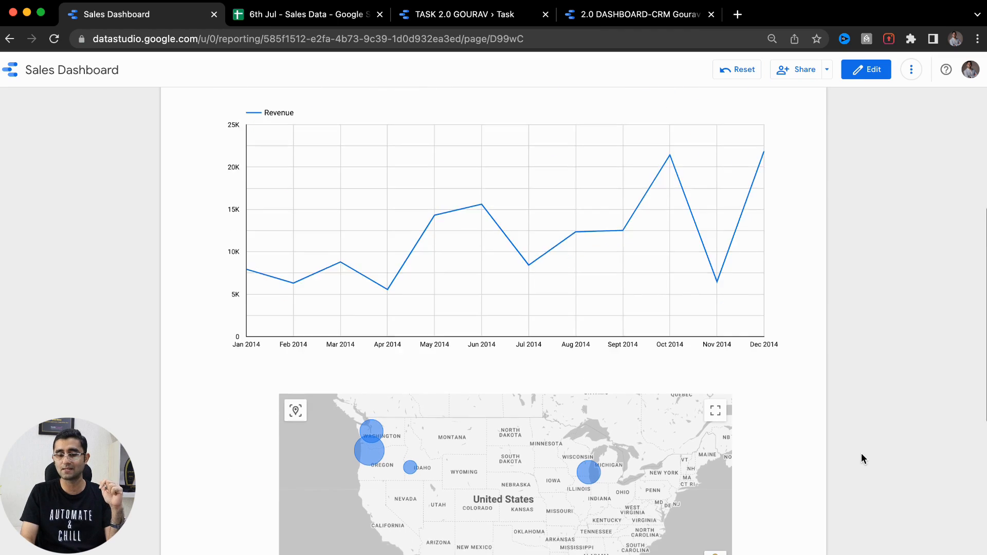
{"action": "scroll", "coordinate": [861, 454], "scroll_direction": "down", "scroll_amount": 5}
{"action": "mouse_move", "coordinate": [598, 211]}
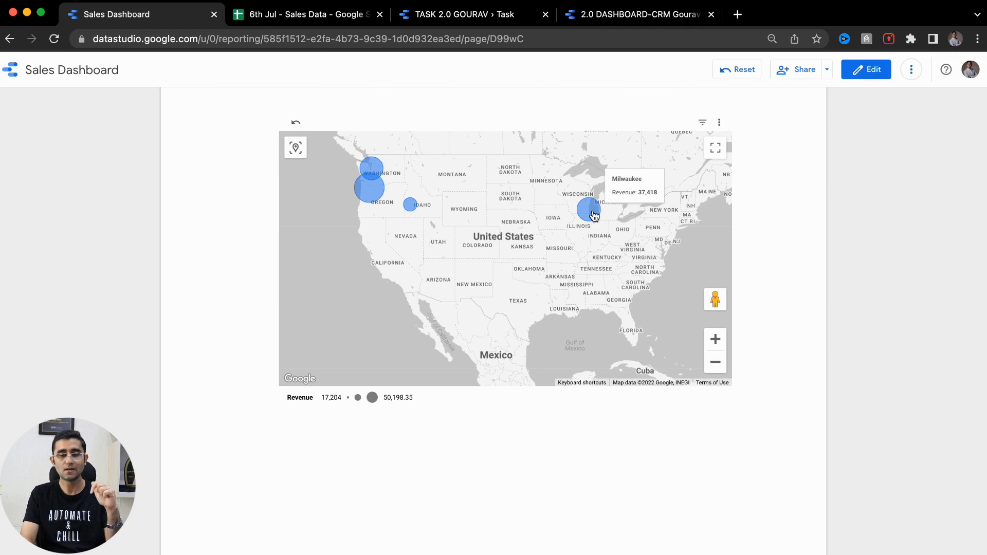
{"action": "scroll", "coordinate": [211, 255], "scroll_direction": "up", "scroll_amount": 12}
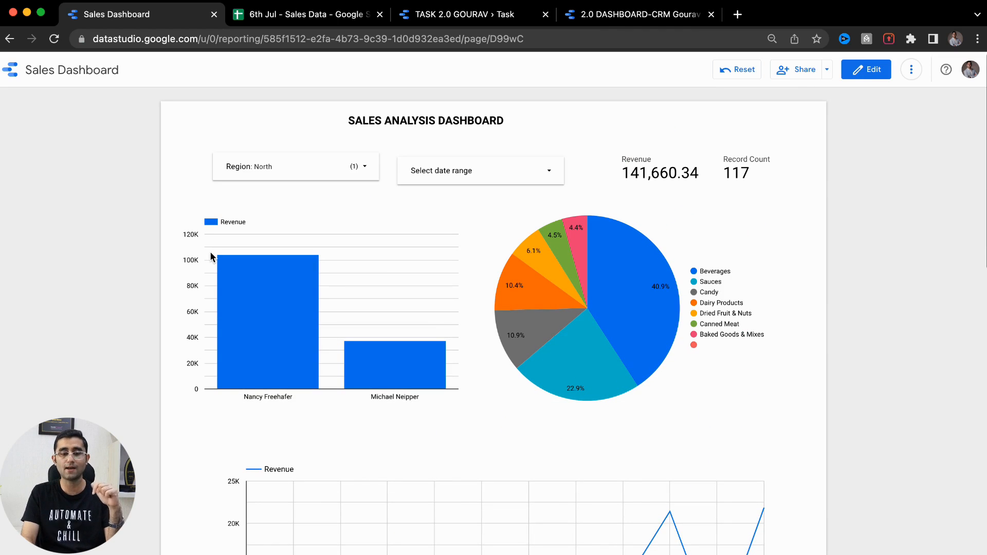
{"action": "mouse_move", "coordinate": [250, 309]}
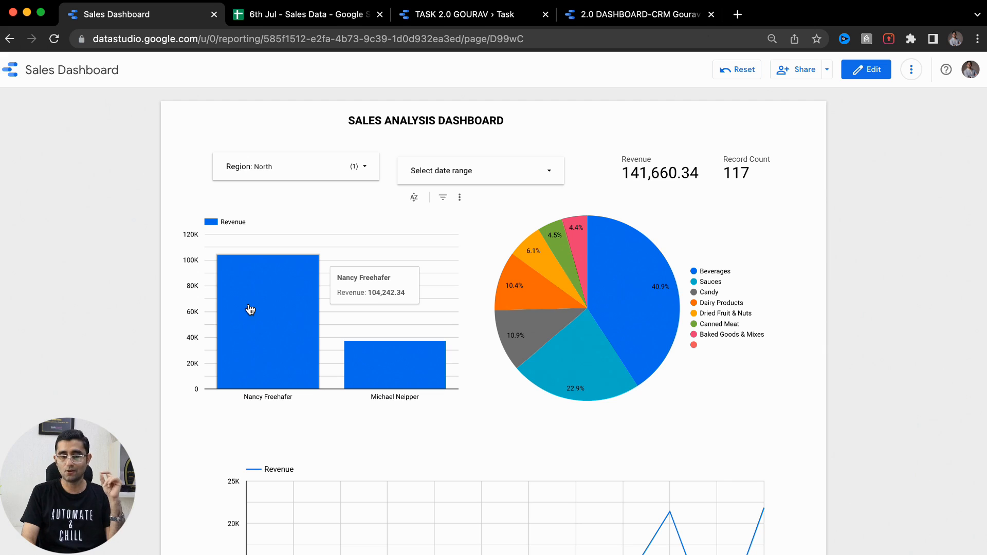
{"action": "mouse_move", "coordinate": [386, 377]}
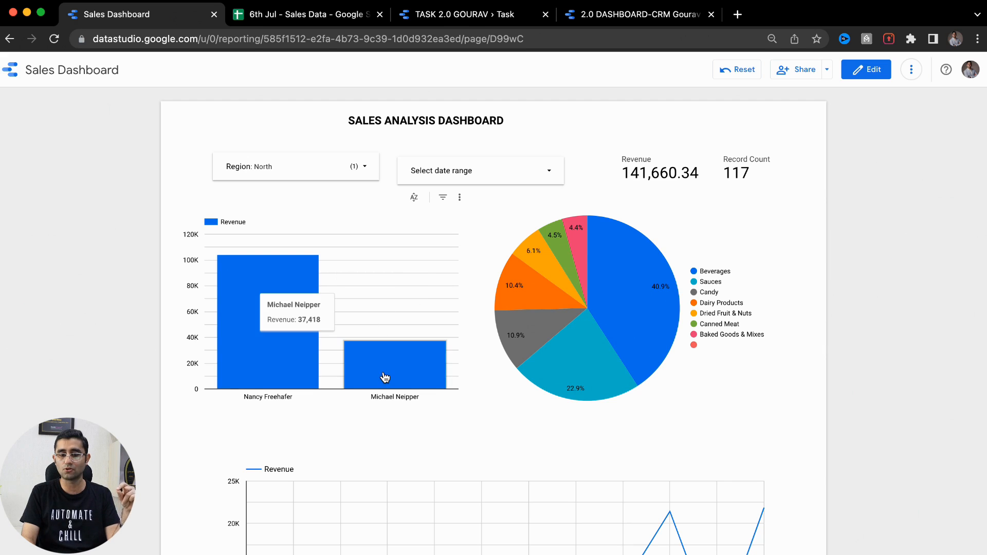
Step: Reselect all regions in the Region filter and look at the date range calendar without applying a range
{"action": "left_click", "coordinate": [329, 171]}
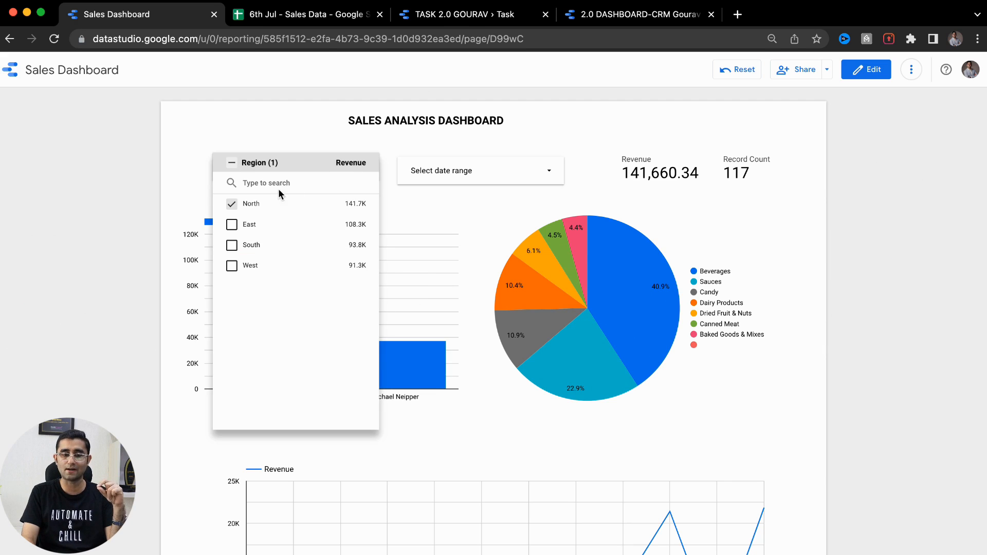
{"action": "left_click", "coordinate": [231, 163]}
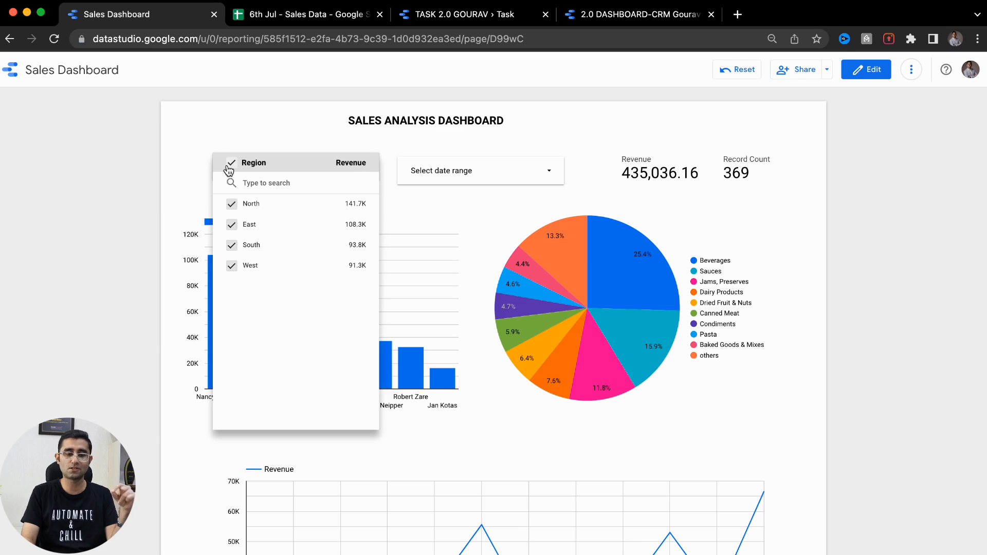
{"action": "left_click", "coordinate": [193, 156]}
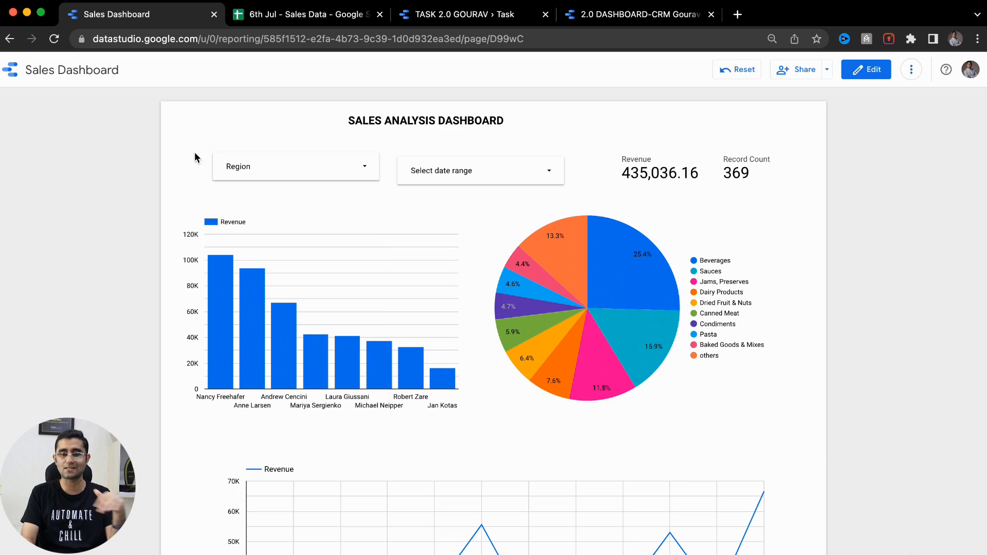
{"action": "left_click", "coordinate": [490, 173]}
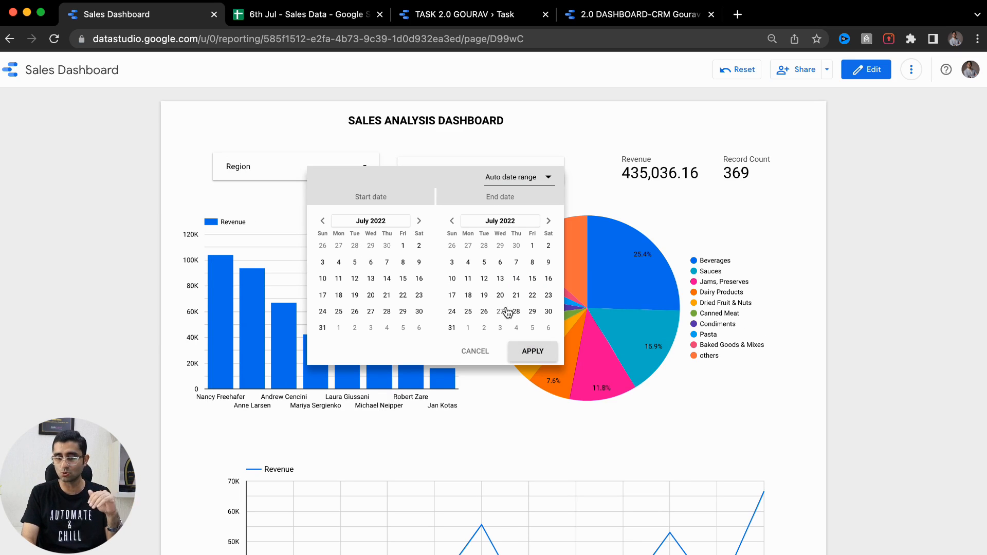
{"action": "left_click", "coordinate": [824, 220]}
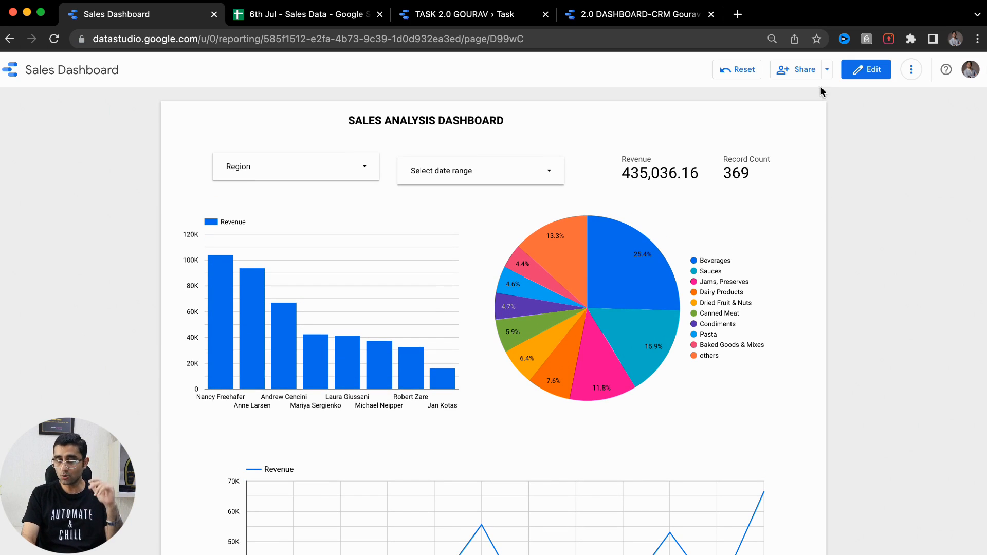
Step: Open the scheduled email delivery settings for the report and check the repeat and start time options
{"action": "scroll", "coordinate": [828, 81], "scroll_direction": "up", "scroll_amount": 5}
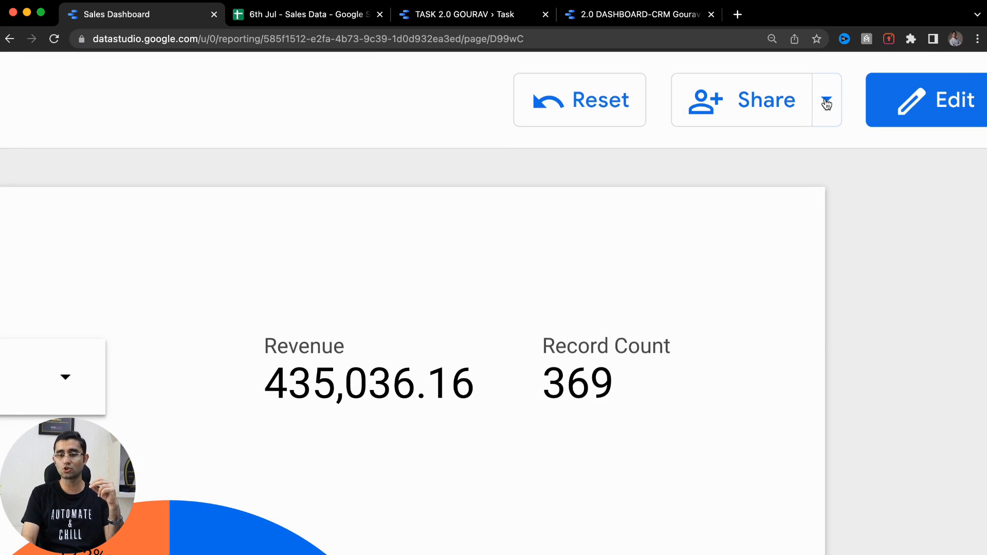
{"action": "left_click", "coordinate": [826, 103]}
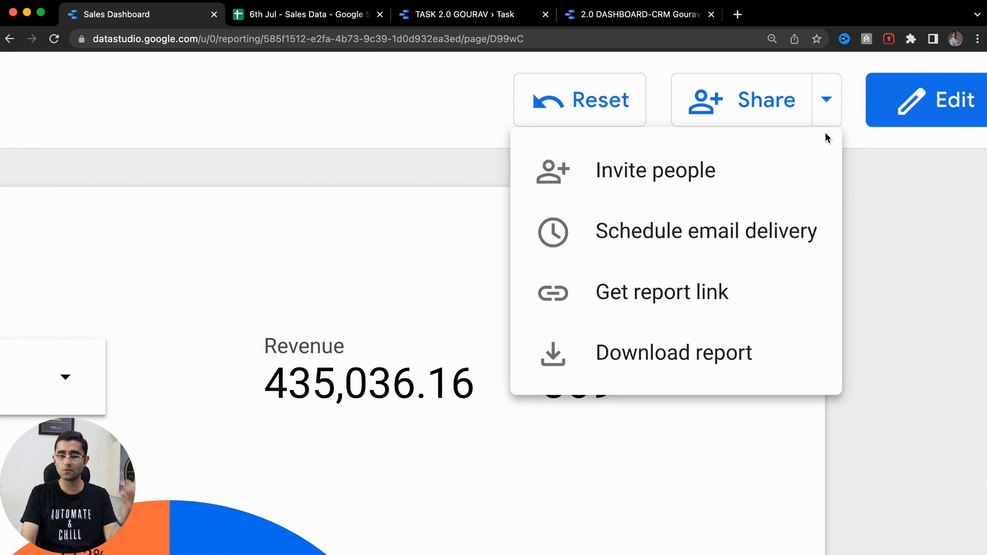
{"action": "left_click", "coordinate": [758, 233]}
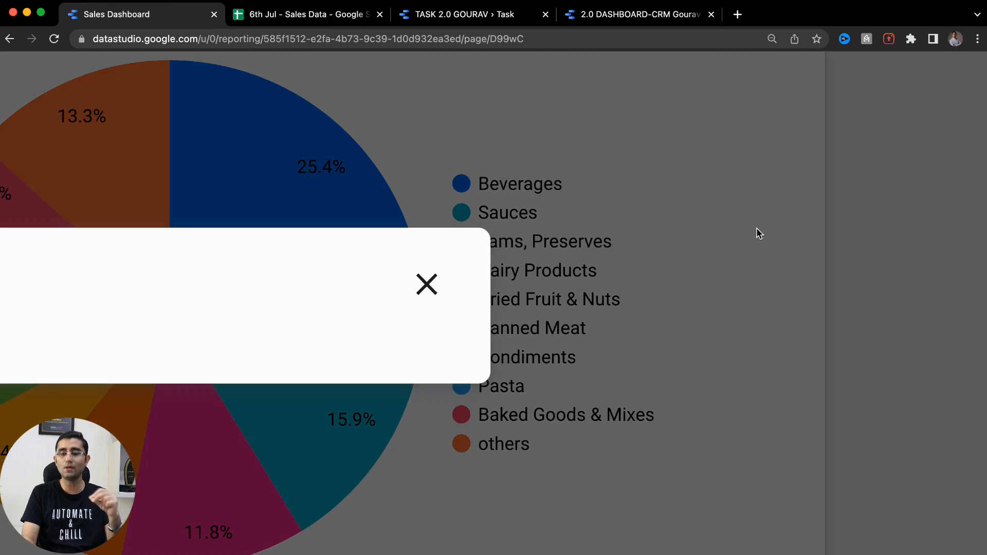
{"action": "scroll", "coordinate": [758, 229], "scroll_direction": "down", "scroll_amount": 5}
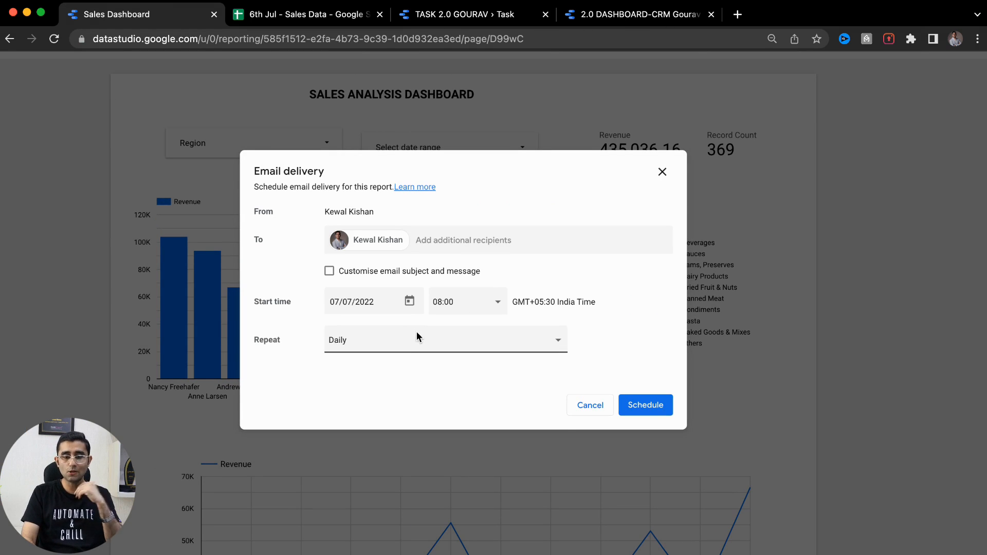
{"action": "left_click", "coordinate": [418, 337]}
{"action": "left_click", "coordinate": [418, 338]}
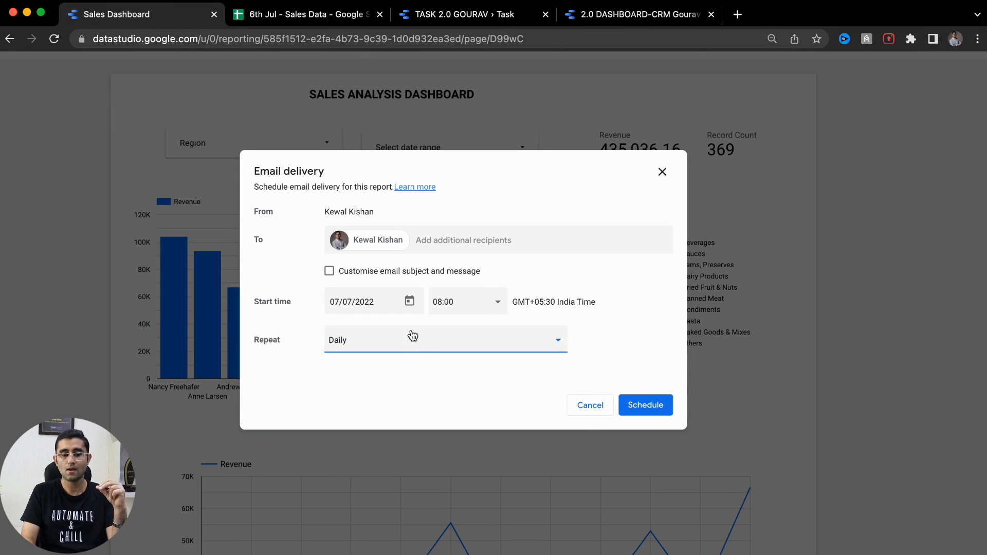
{"action": "left_click", "coordinate": [463, 302]}
{"action": "left_click", "coordinate": [475, 304]}
Step: Add a suggested contact as an additional recipient of the scheduled report email
{"action": "left_click", "coordinate": [457, 240]}
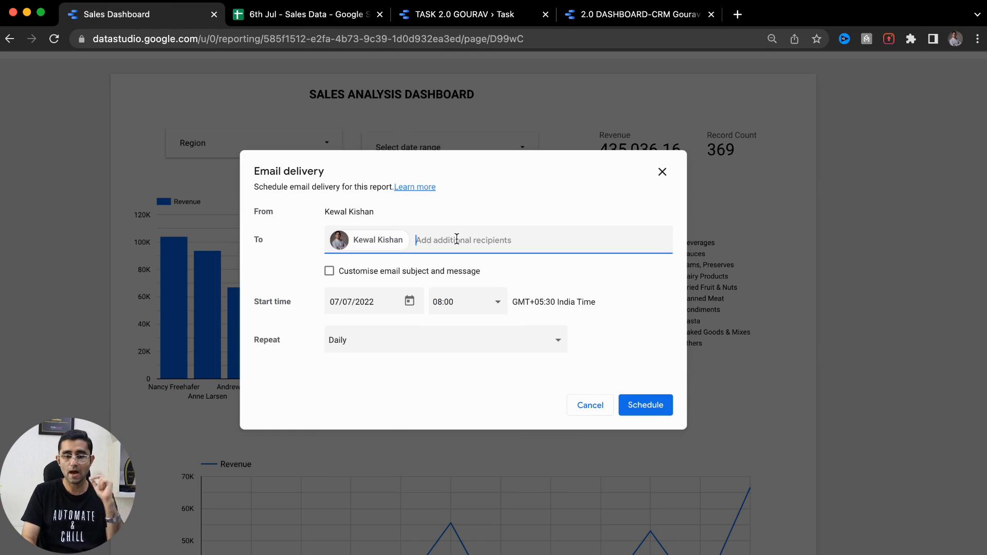
{"action": "type", "text": "ea"}
{"action": "left_click", "coordinate": [439, 268]}
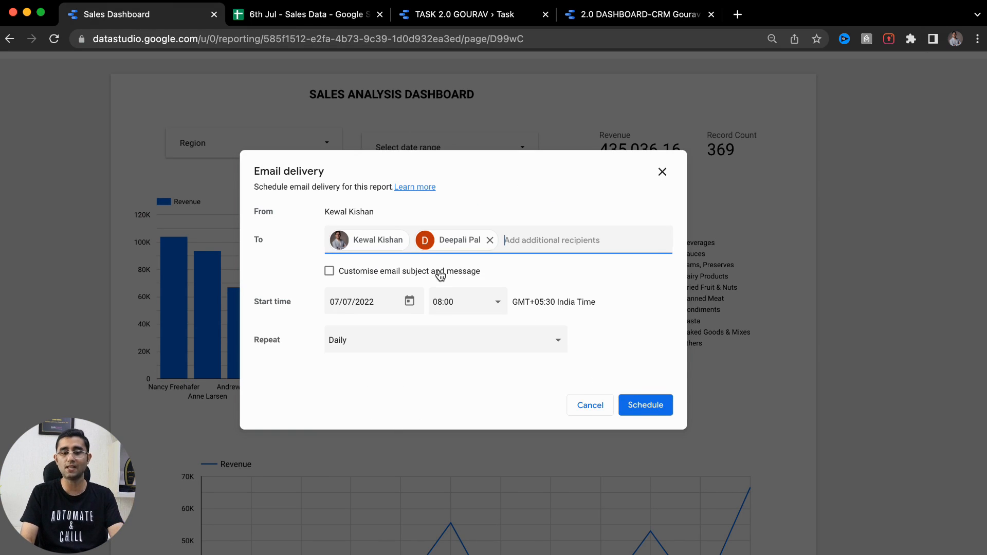